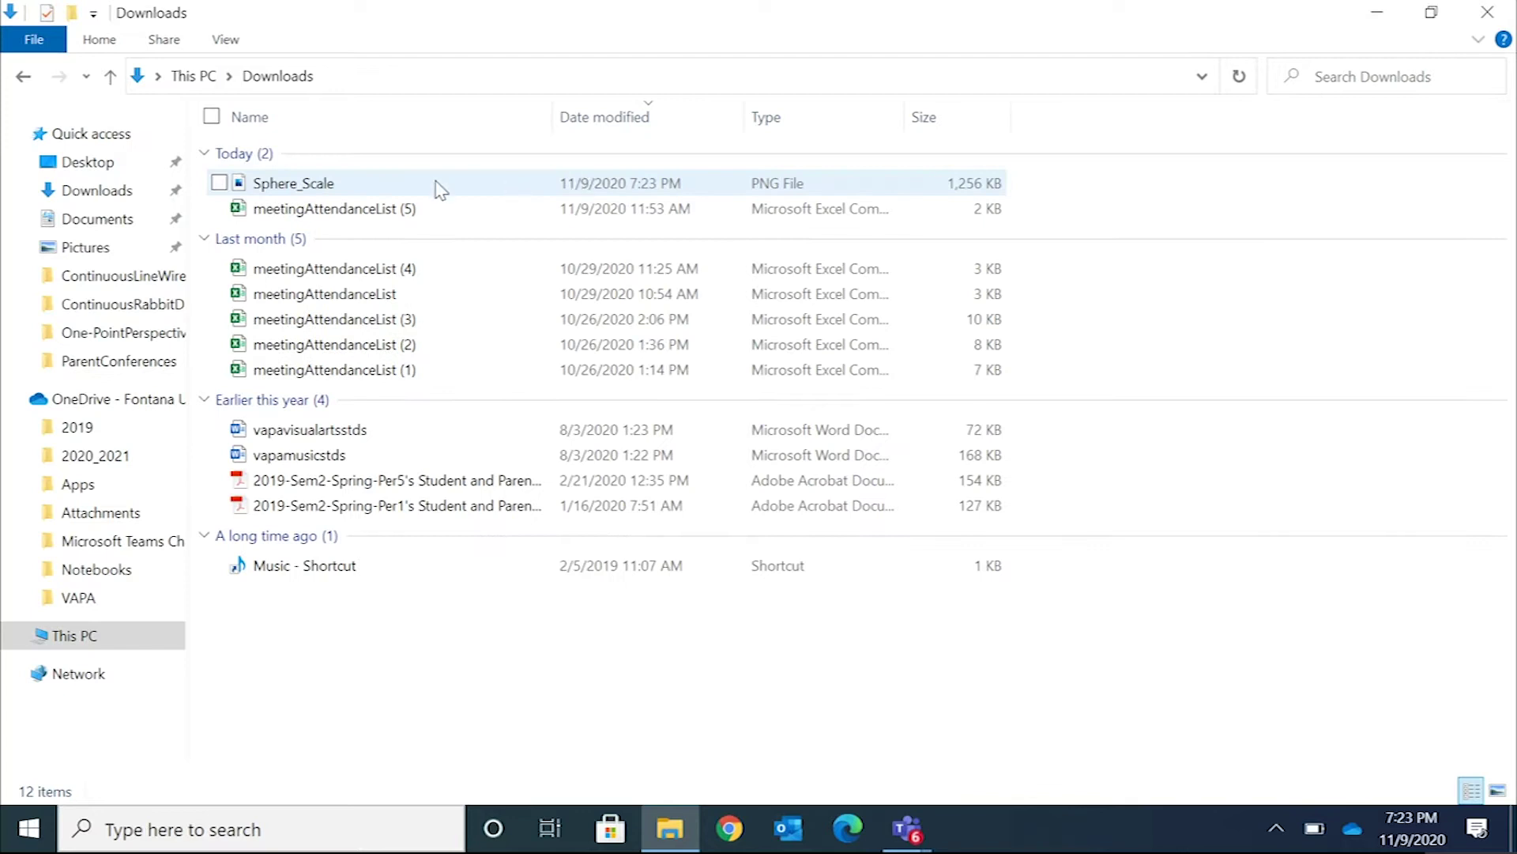
# - Cut Sphere_Scale and go to Documents\2020_2021\Semester1\Period3_Art\Assignments
pyautogui.rightClick(316, 189)
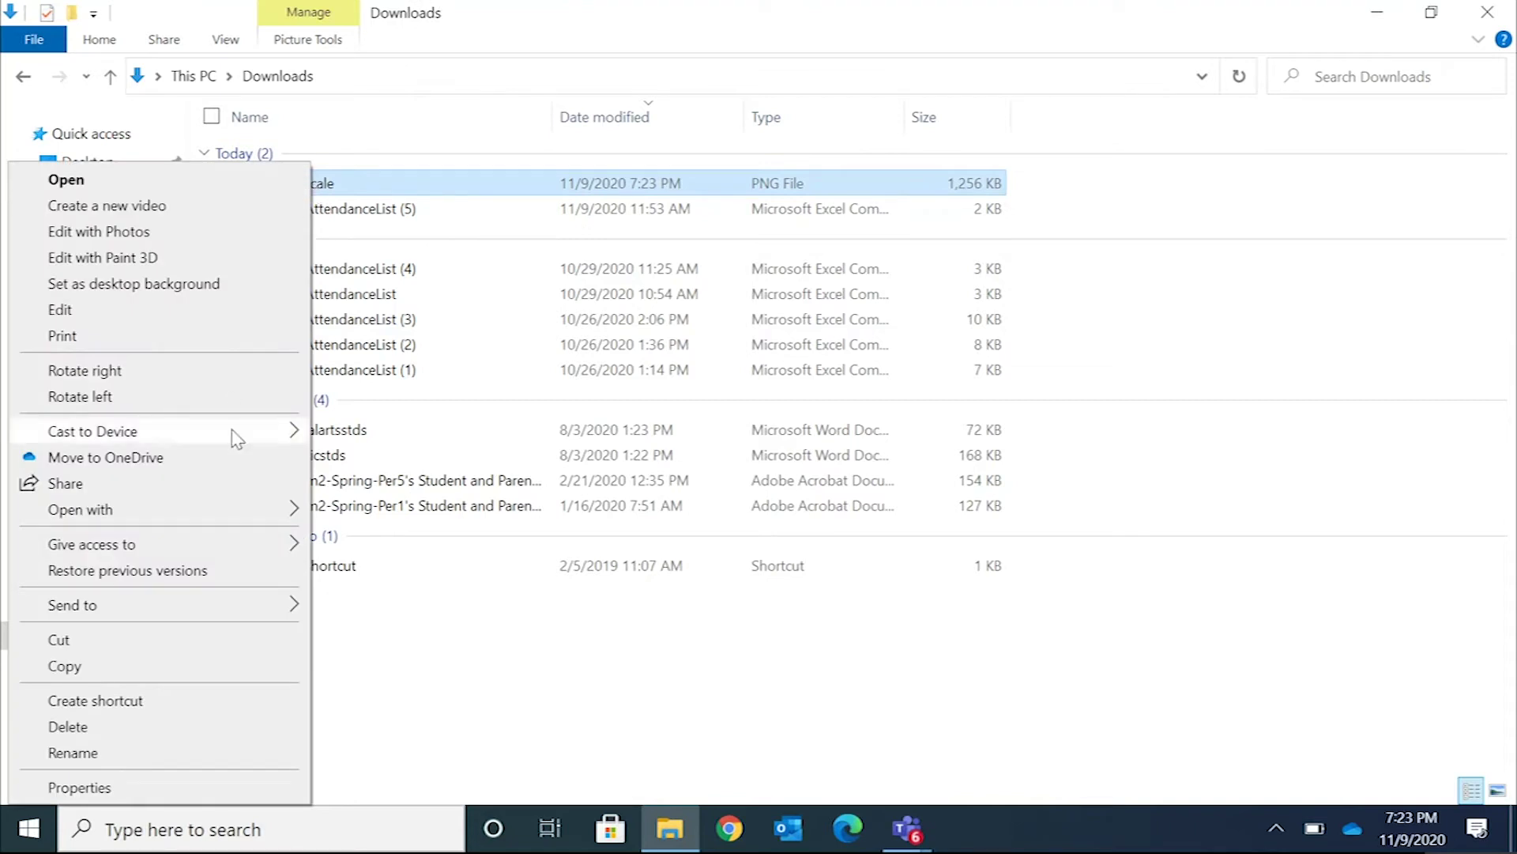
pyautogui.click(140, 646)
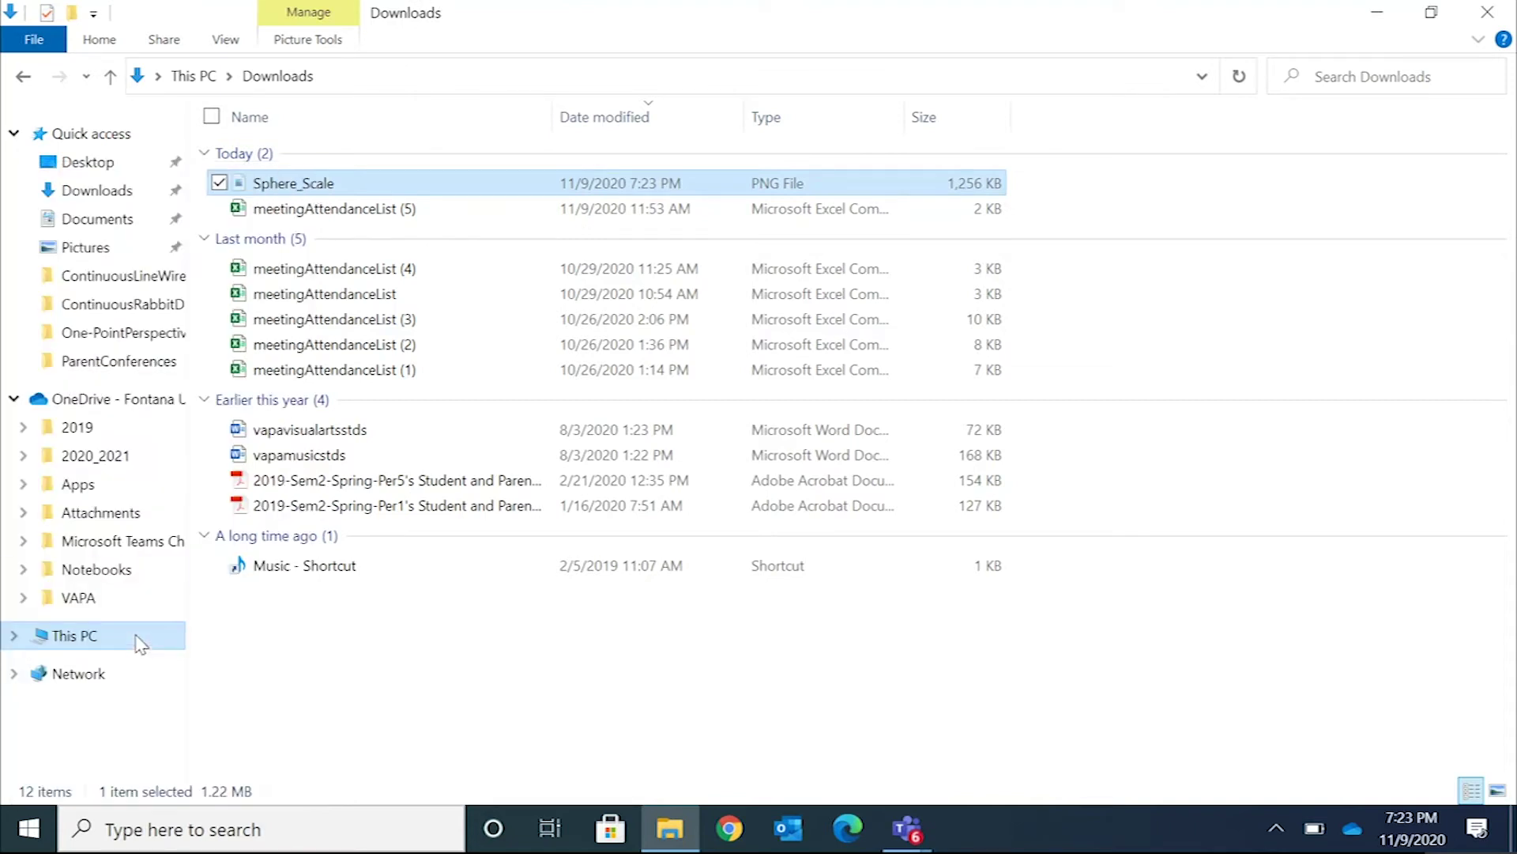
pyautogui.click(95, 221)
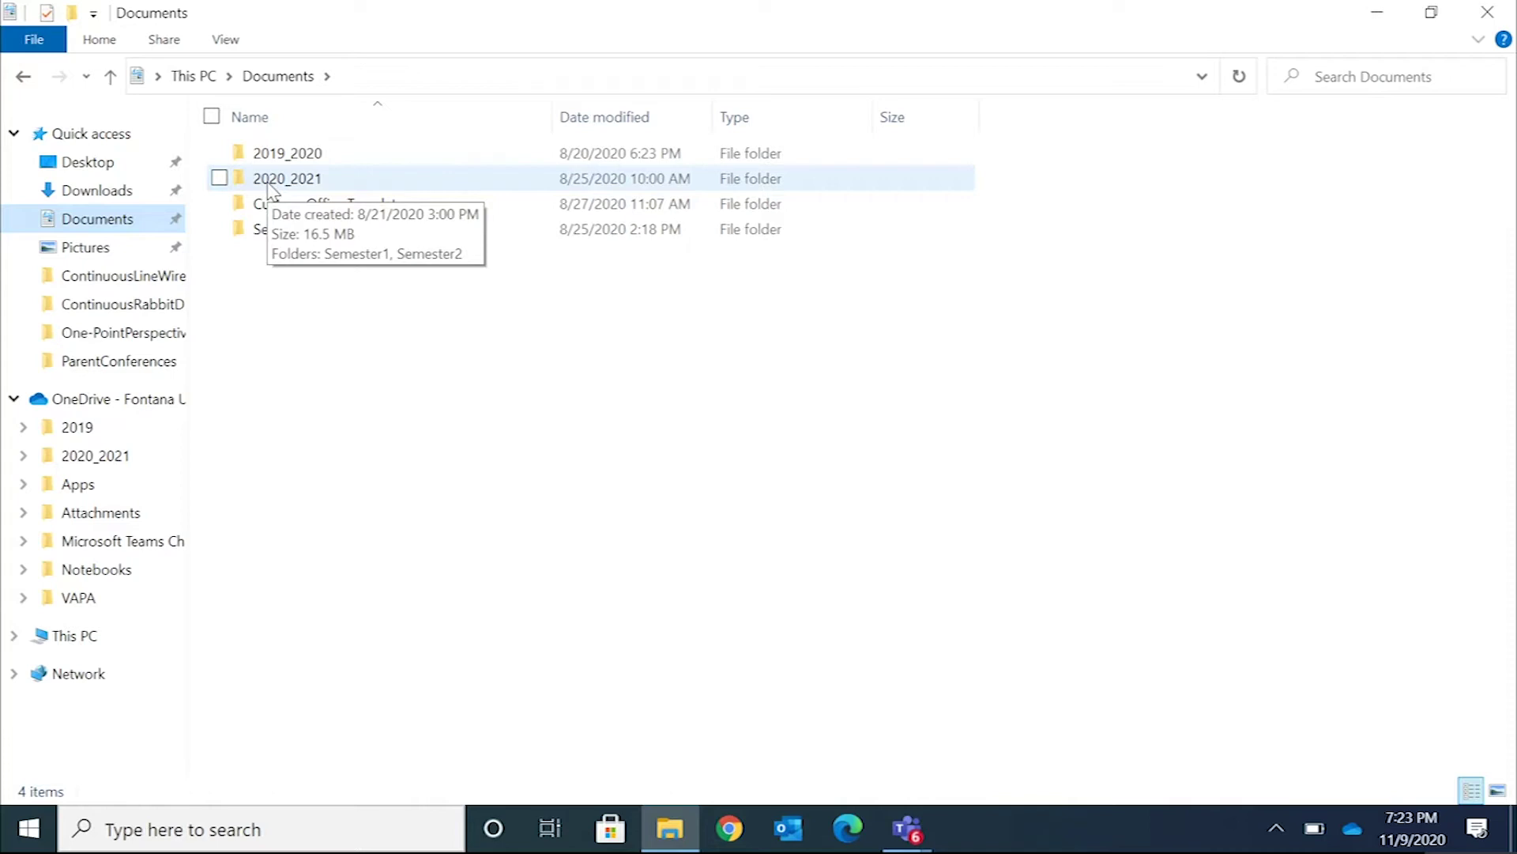
pyautogui.doubleClick(269, 180)
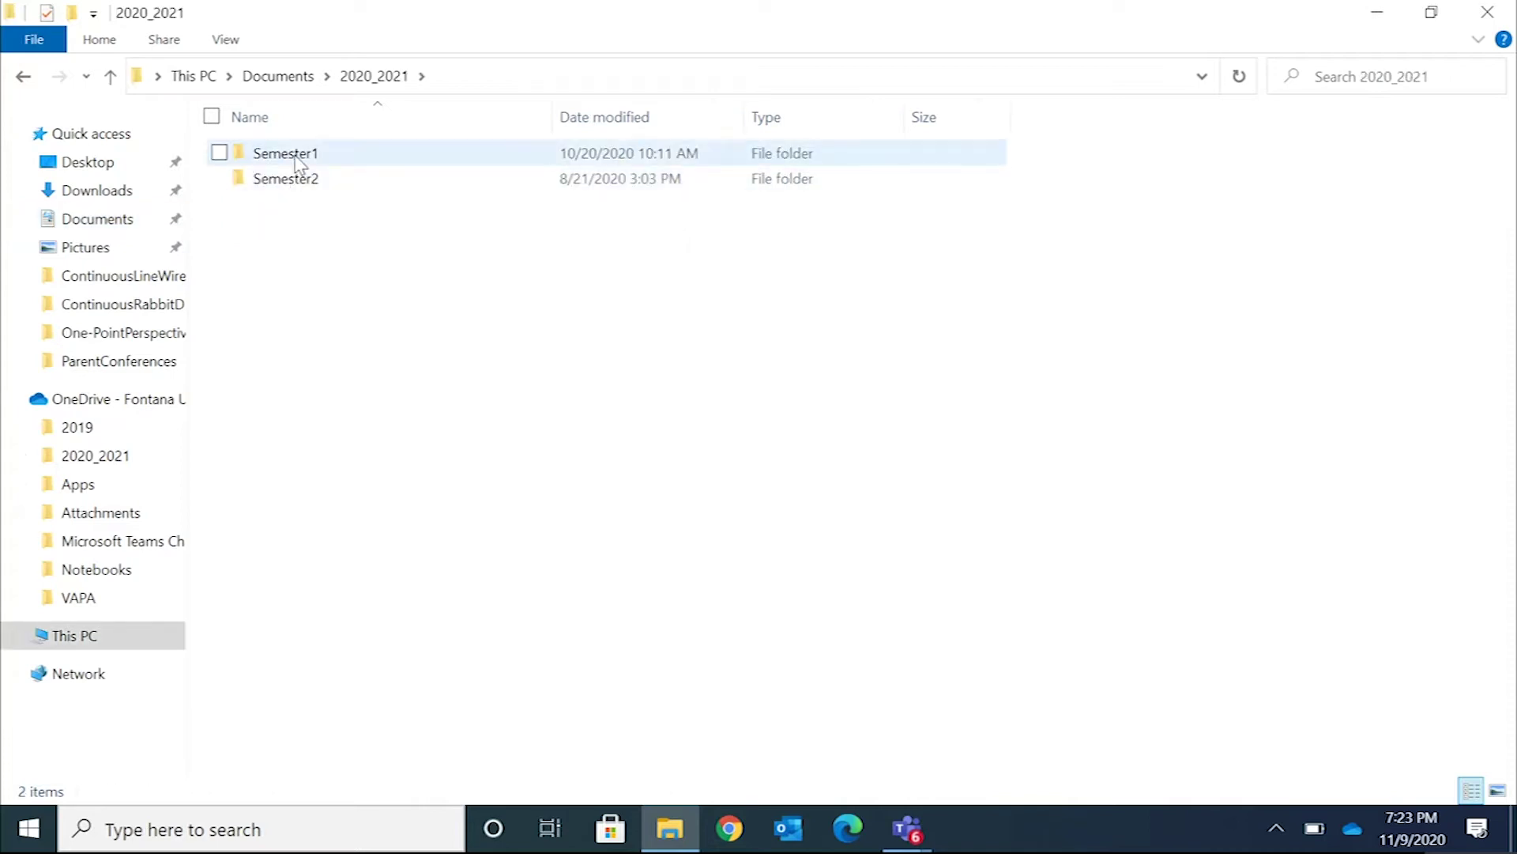
pyautogui.doubleClick(297, 163)
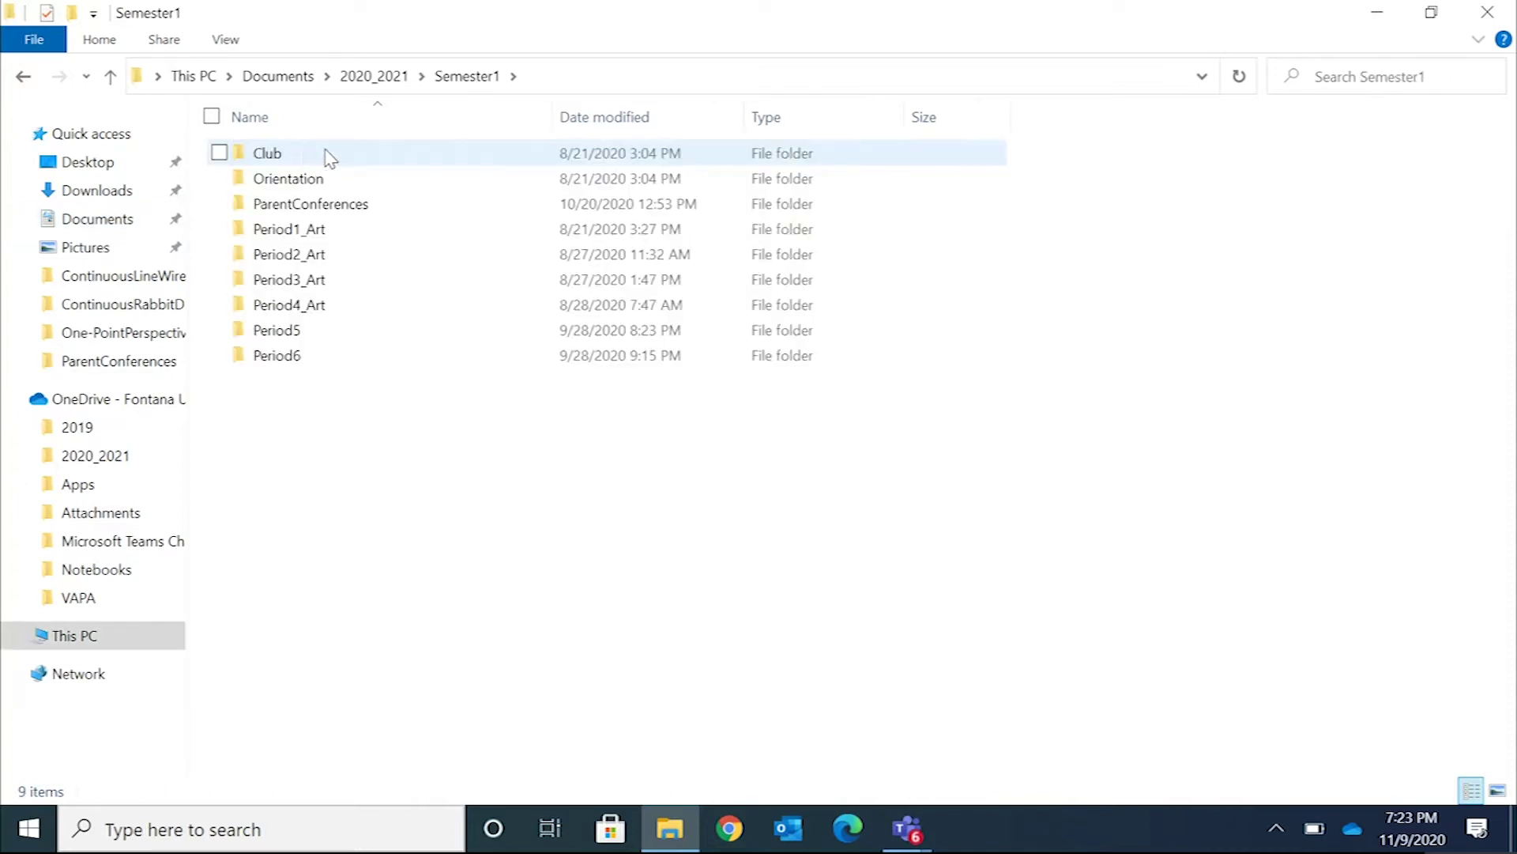
pyautogui.doubleClick(399, 286)
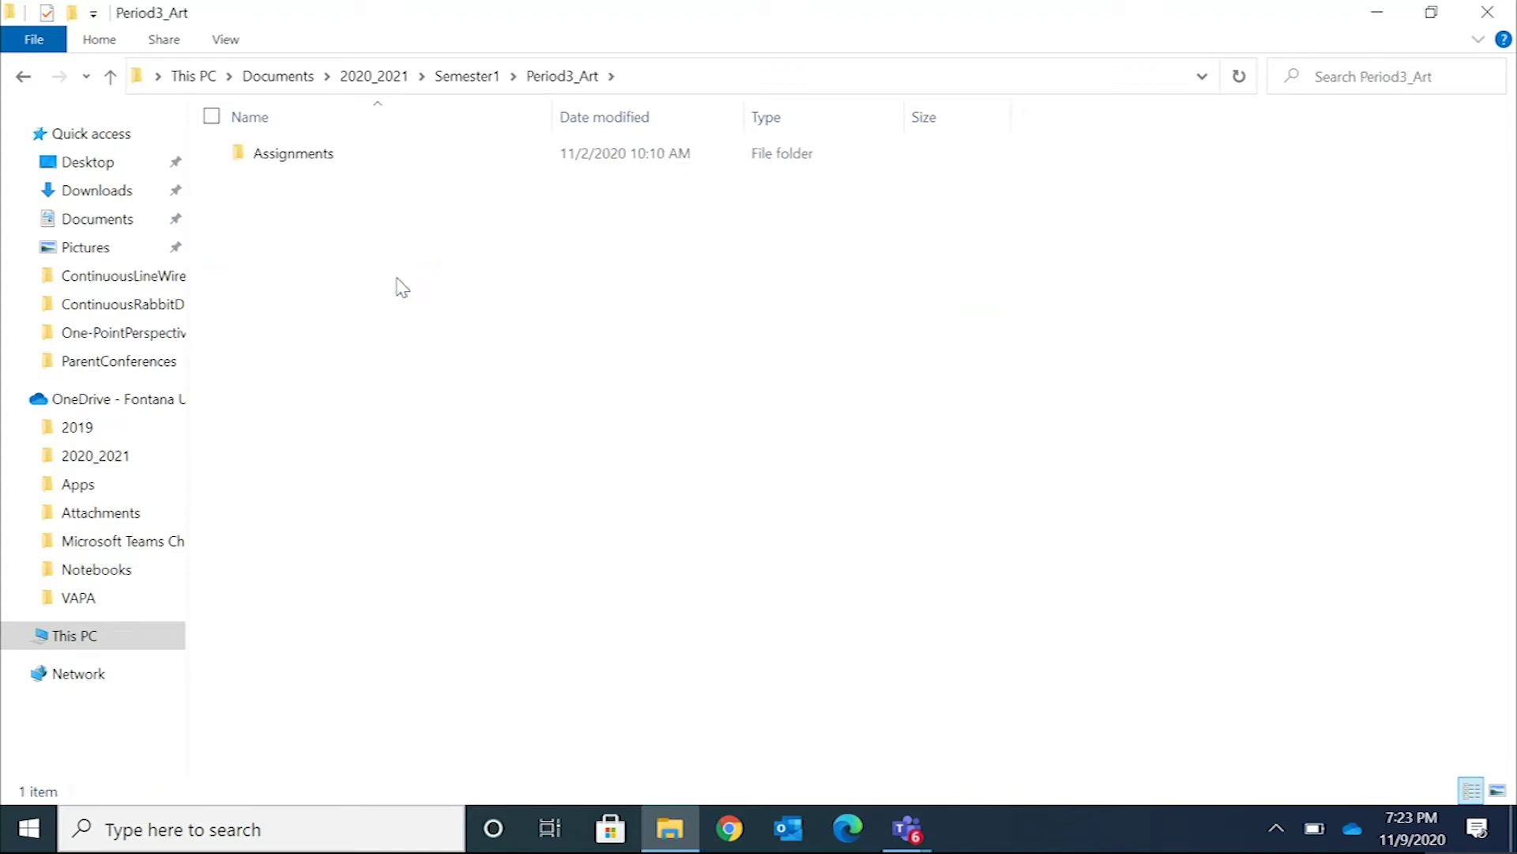
pyautogui.doubleClick(297, 158)
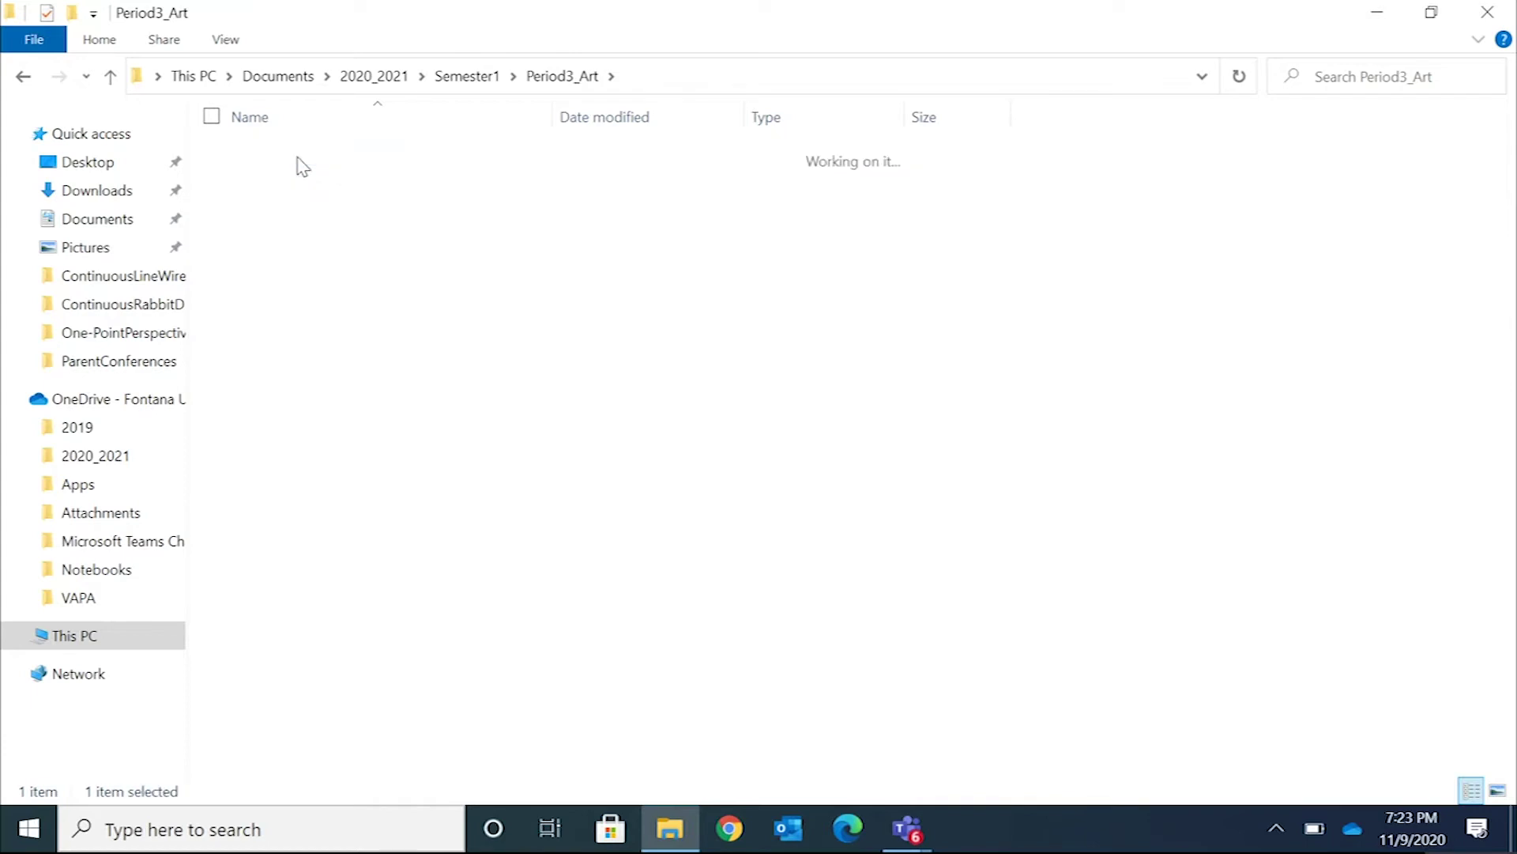
# - Create a new folder named 'Sphere' inside Assignments
pyautogui.rightClick(347, 385)
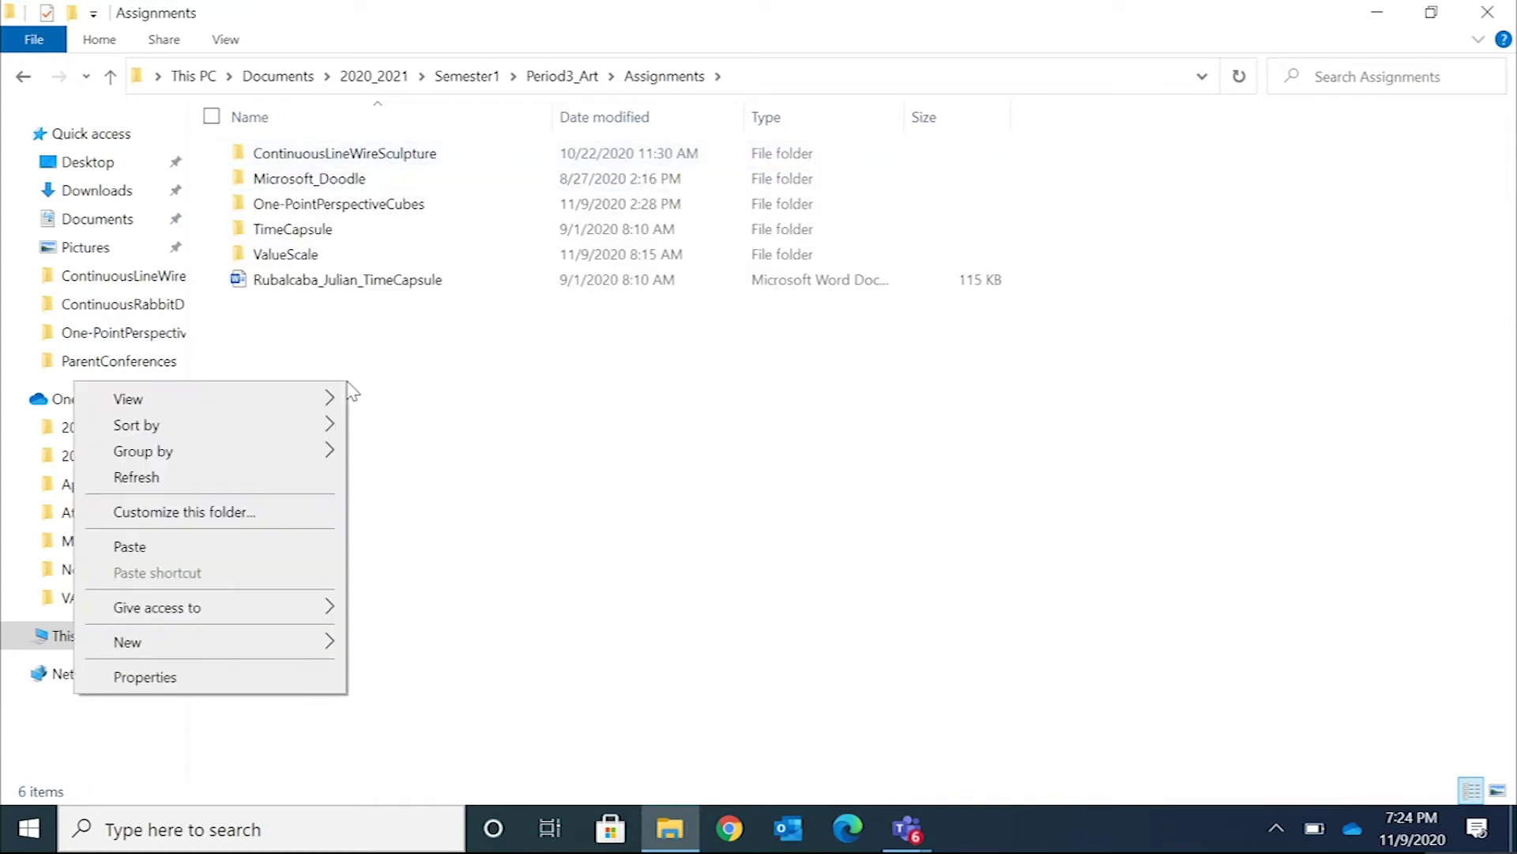
pyautogui.moveTo(251, 650)
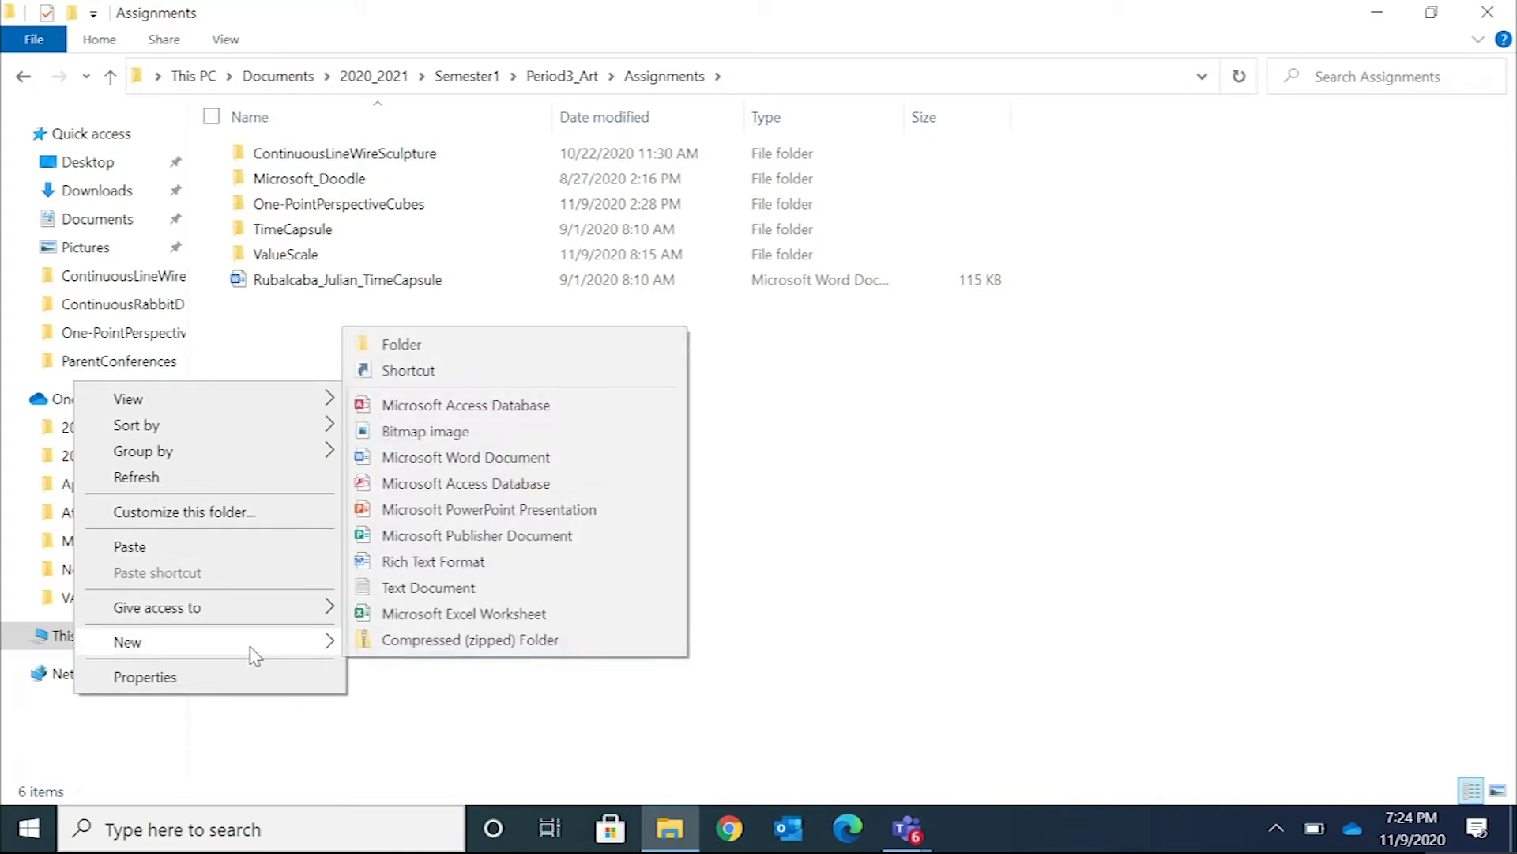
pyautogui.click(471, 343)
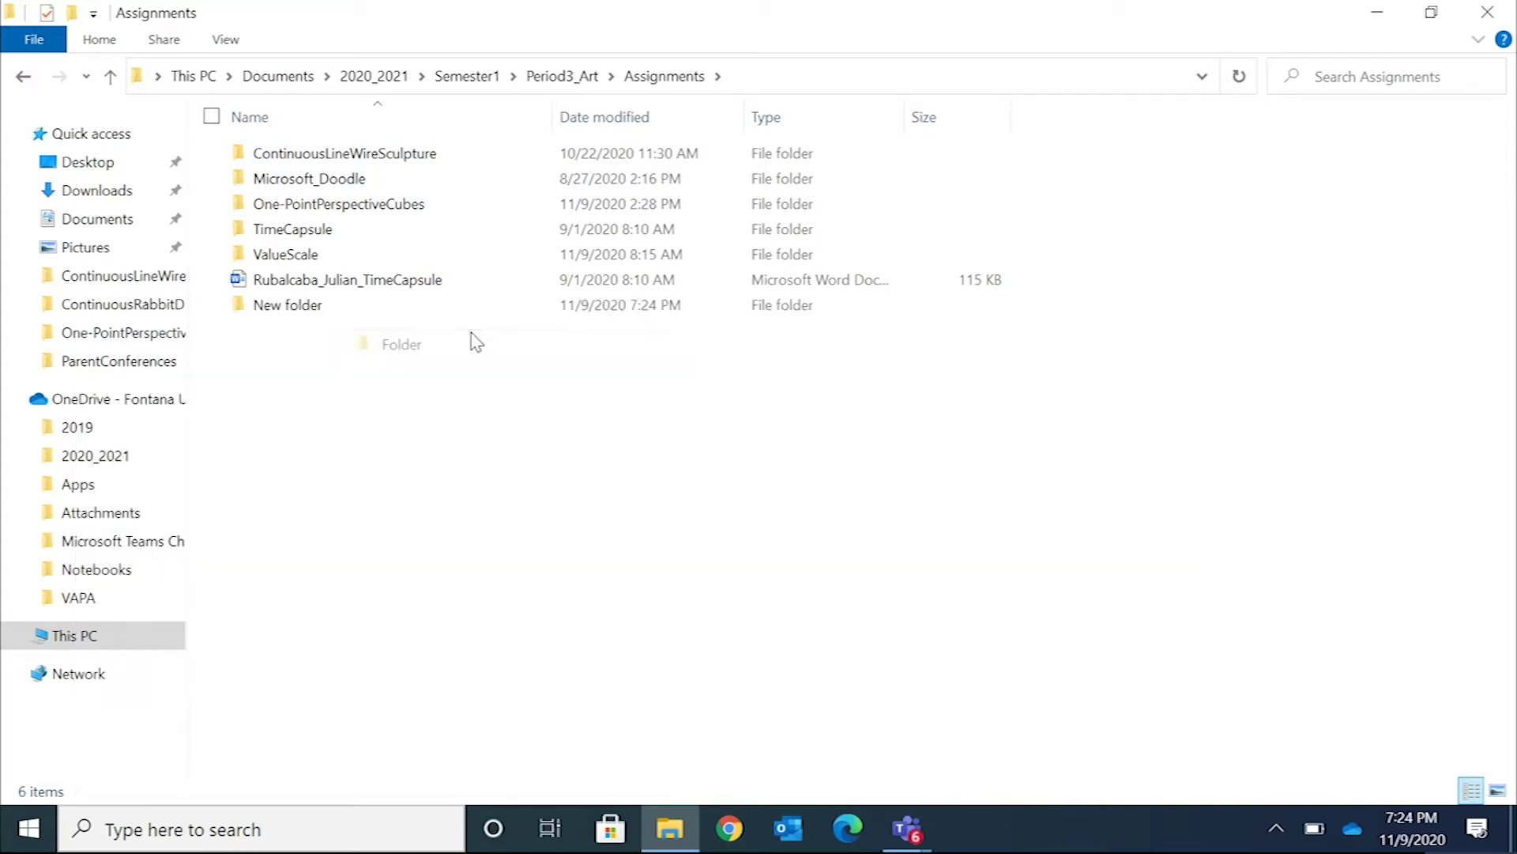
pyautogui.write('Sphere')
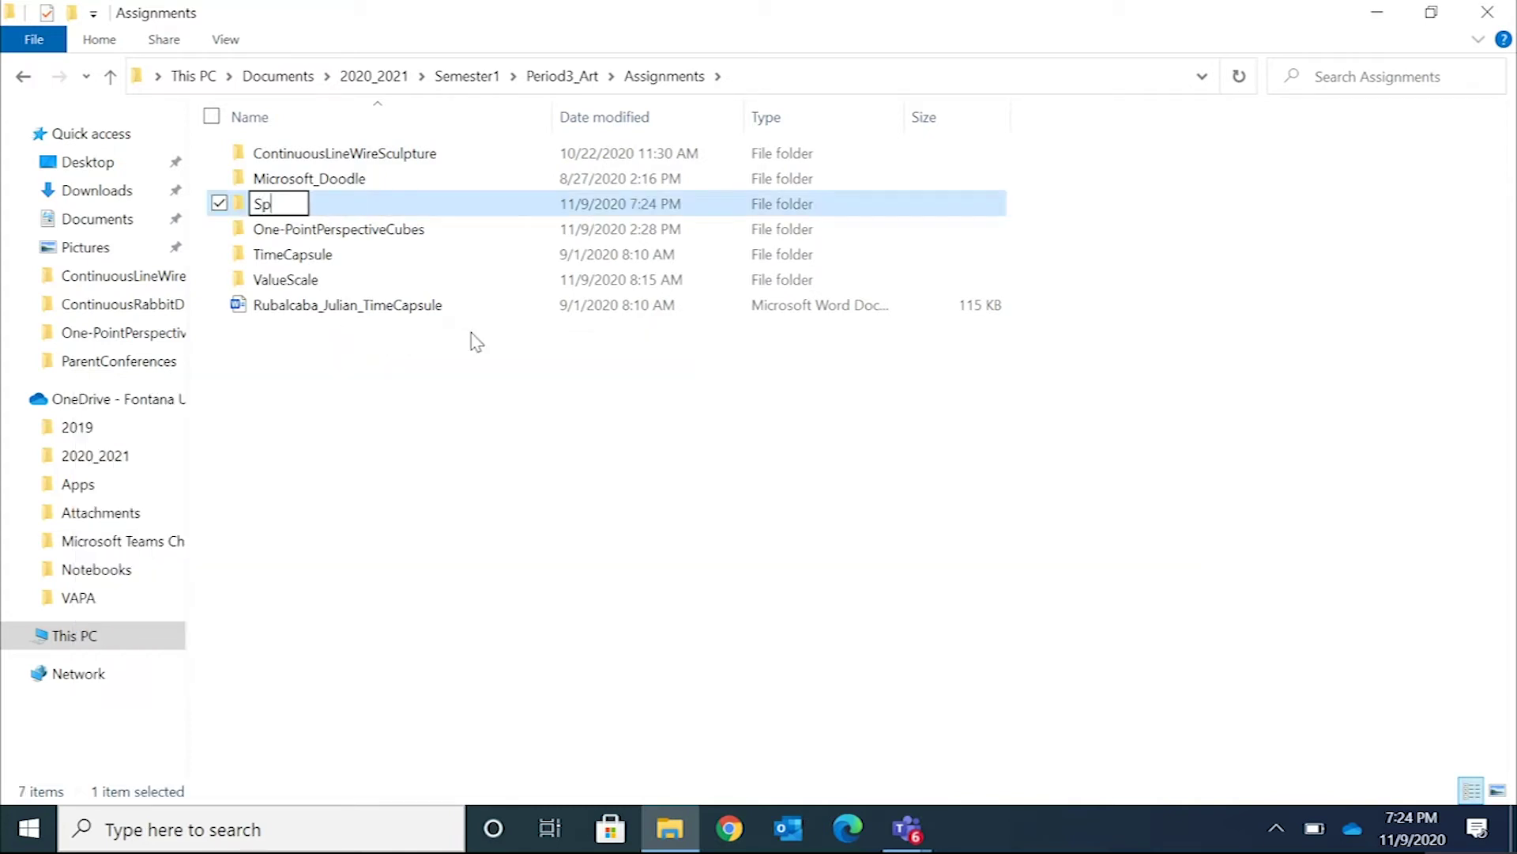
pyautogui.click(393, 395)
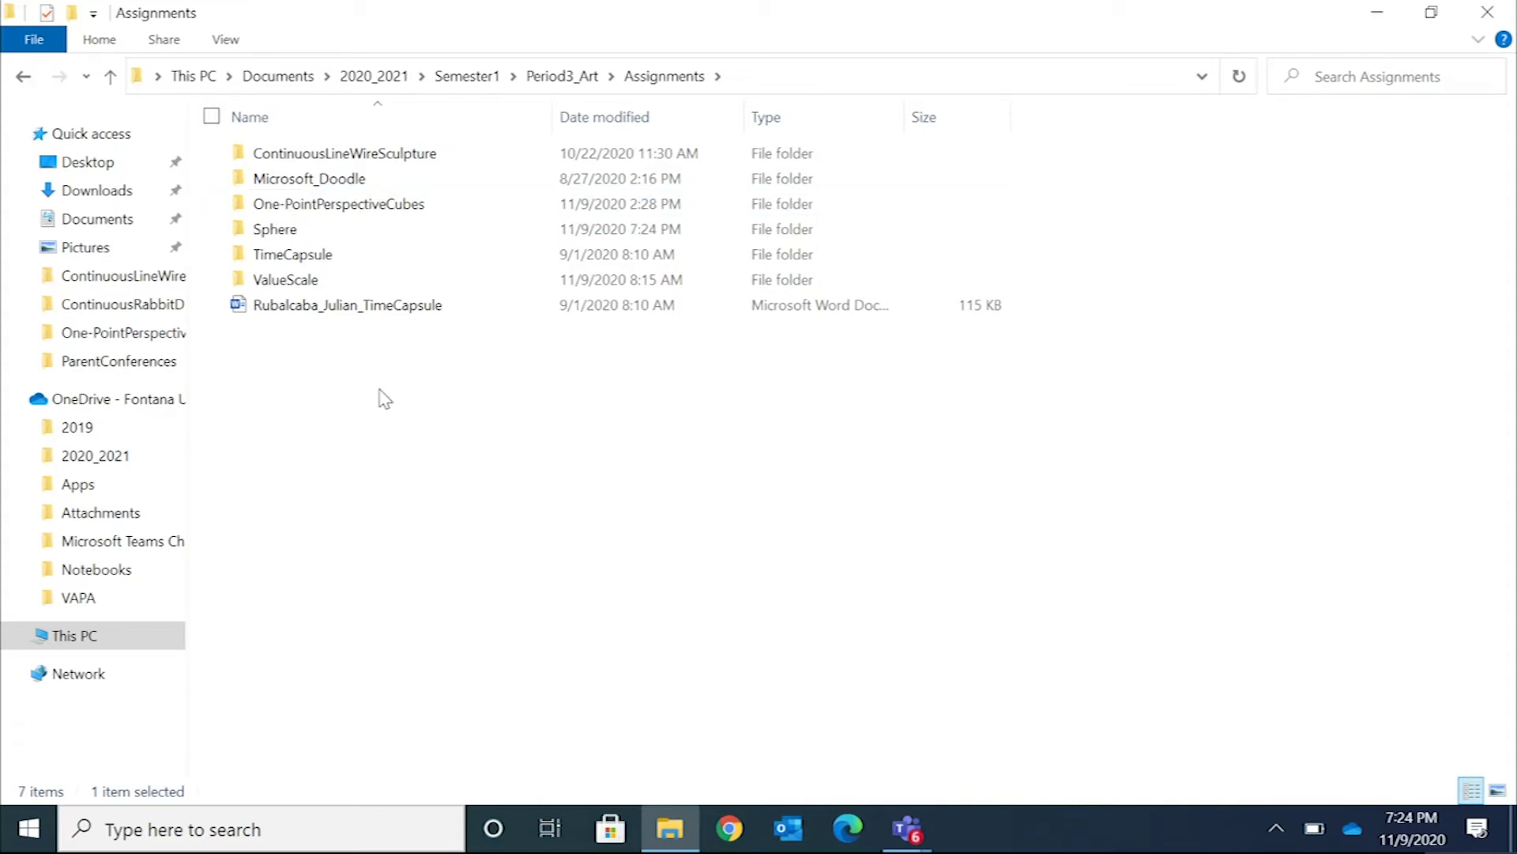
# - Paste the Sphere_Scale image into the Sphere folder
pyautogui.doubleClick(277, 229)
pyautogui.rightClick(286, 232)
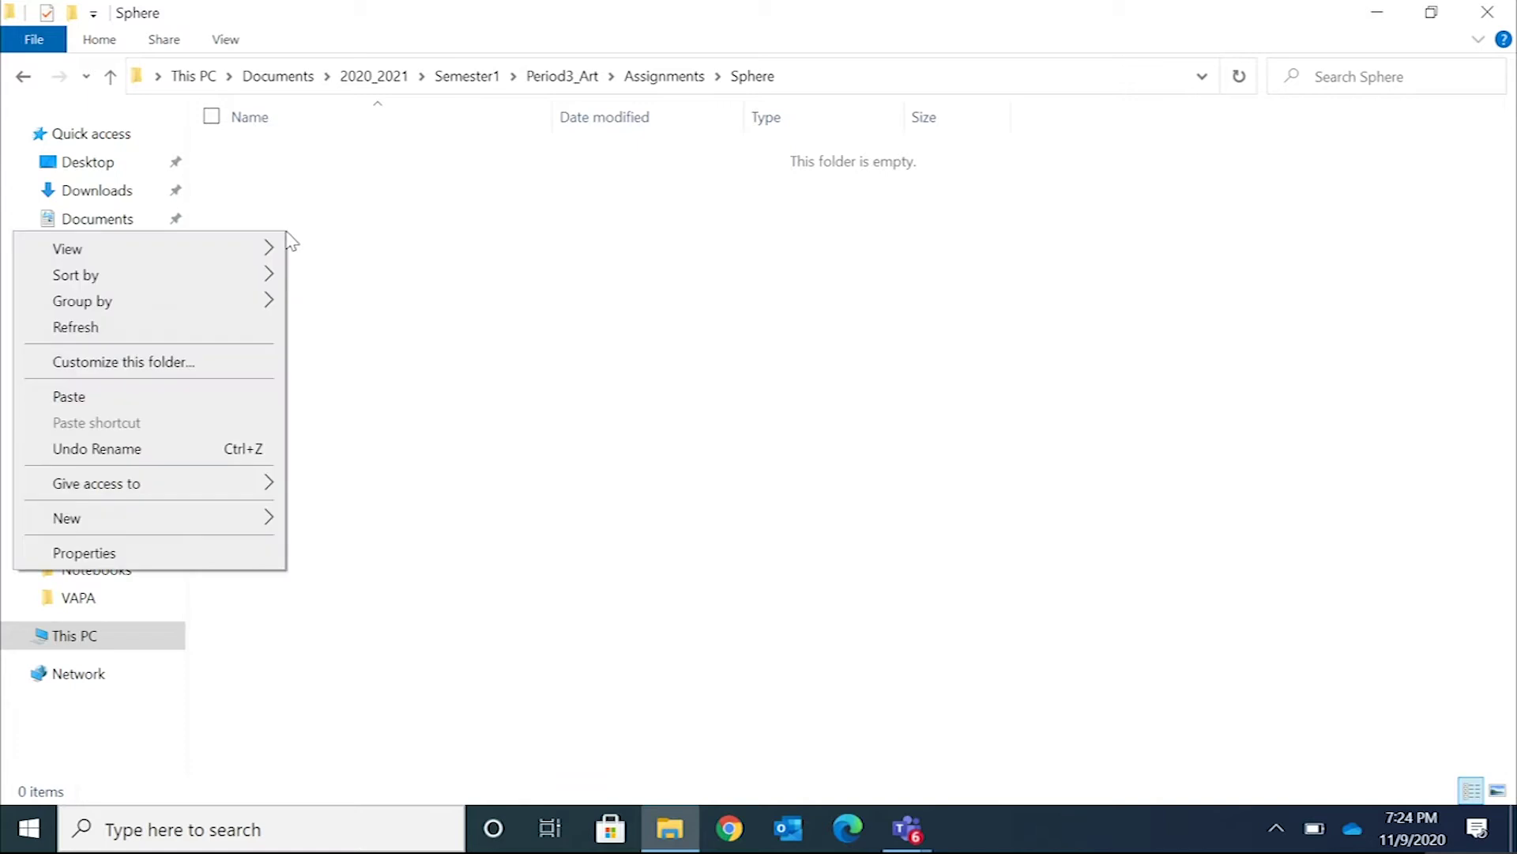
pyautogui.click(173, 407)
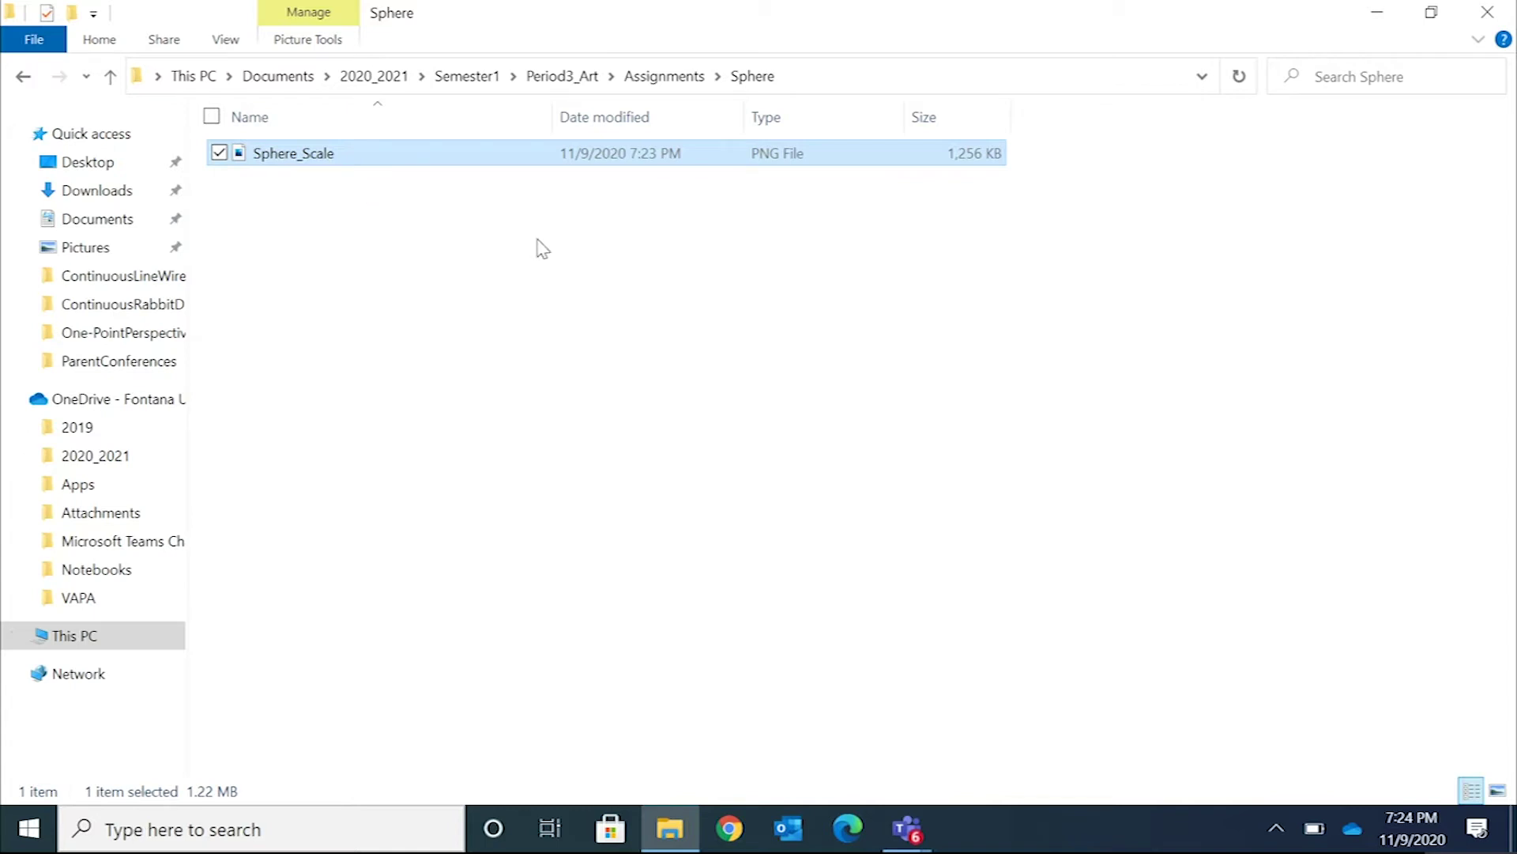
# - Search Windows for 'word' and launch Microsoft Word
pyautogui.click(179, 818)
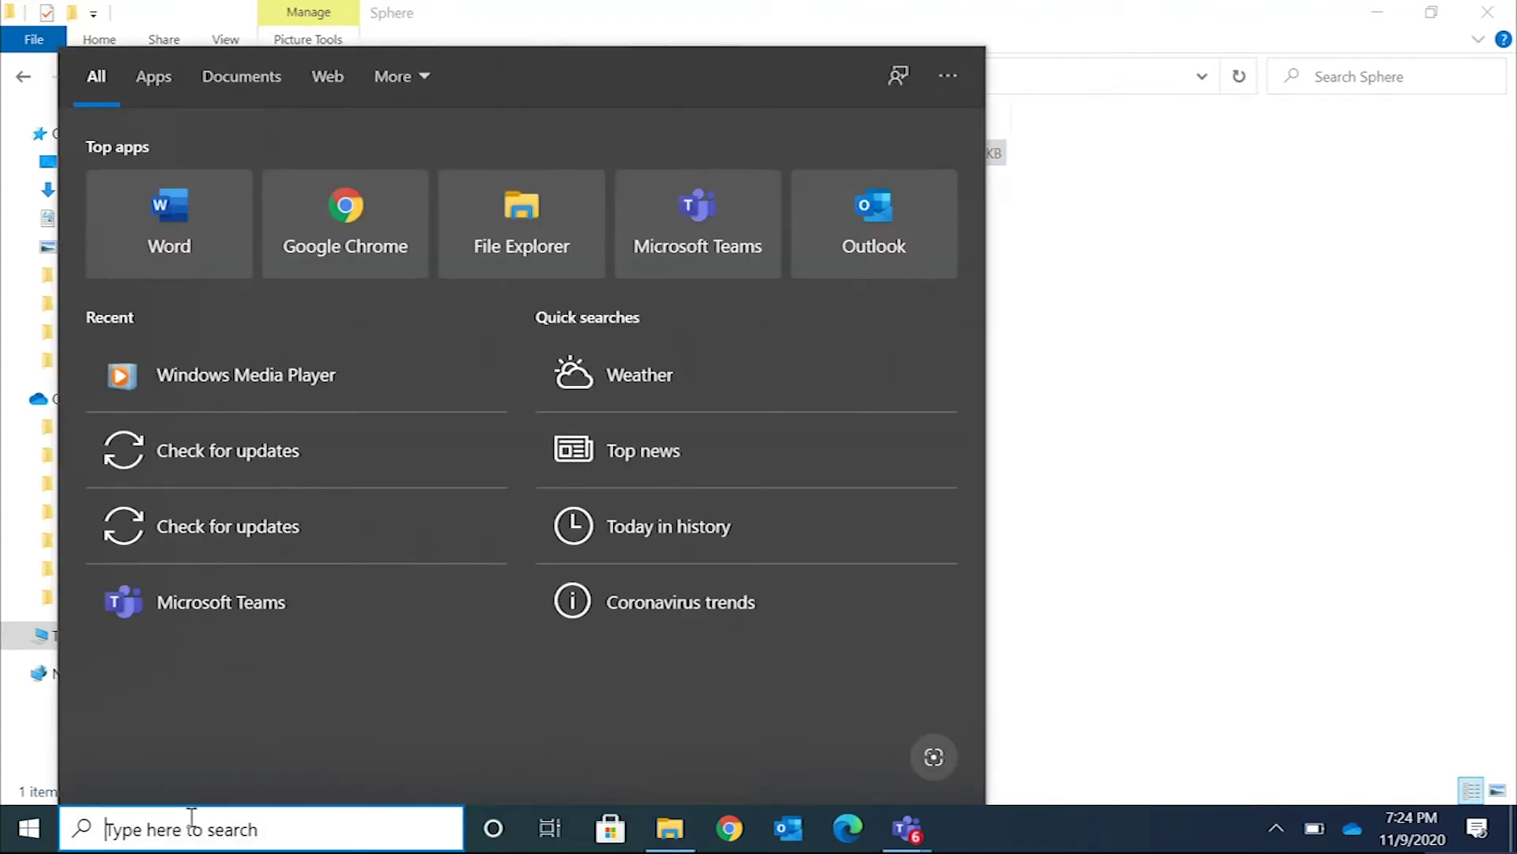
pyautogui.write('word')
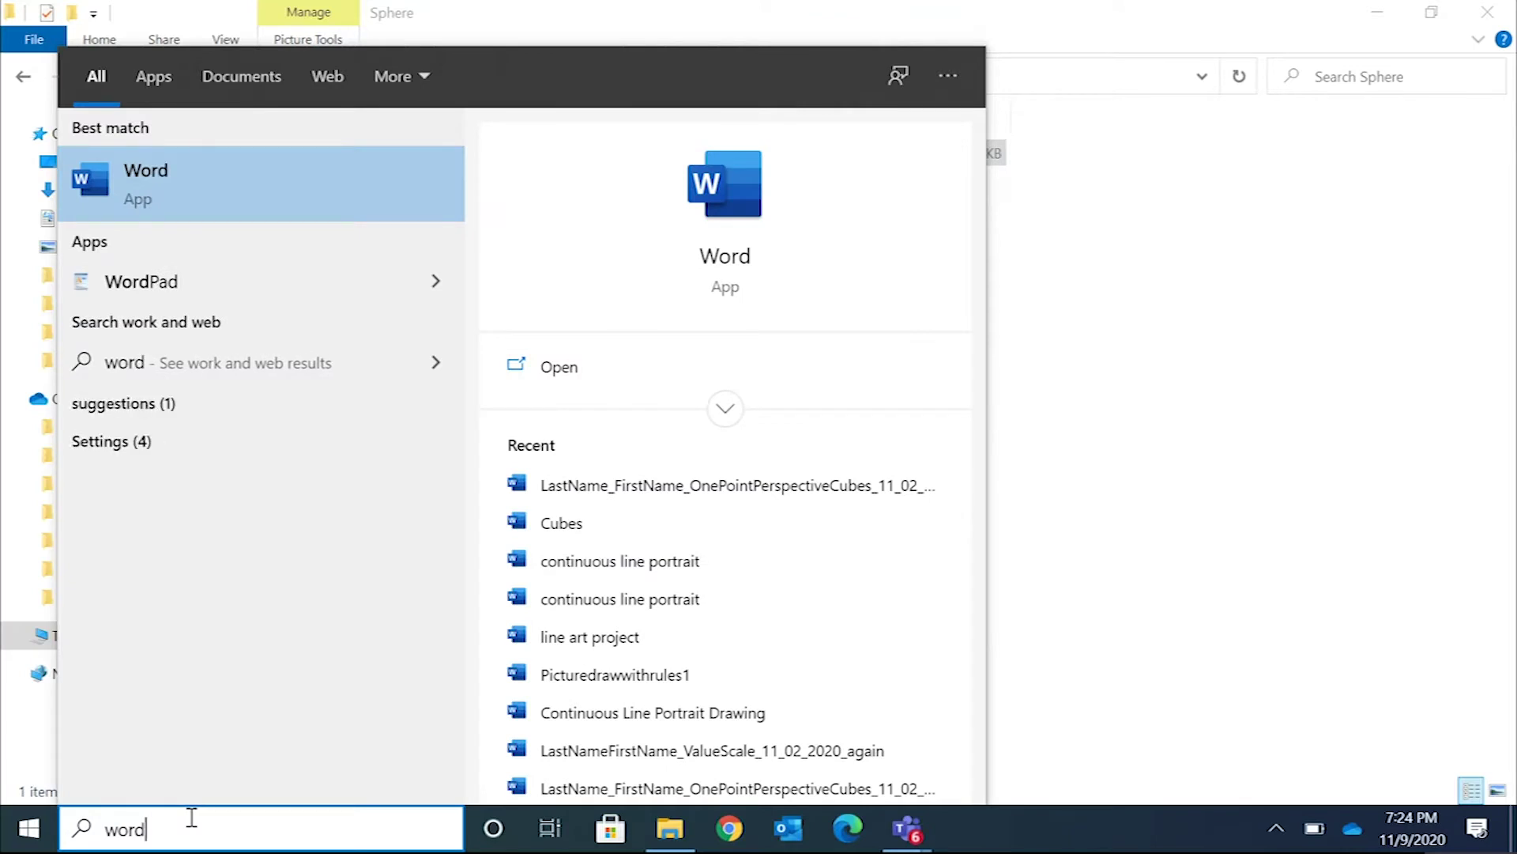
pyautogui.press('Return')
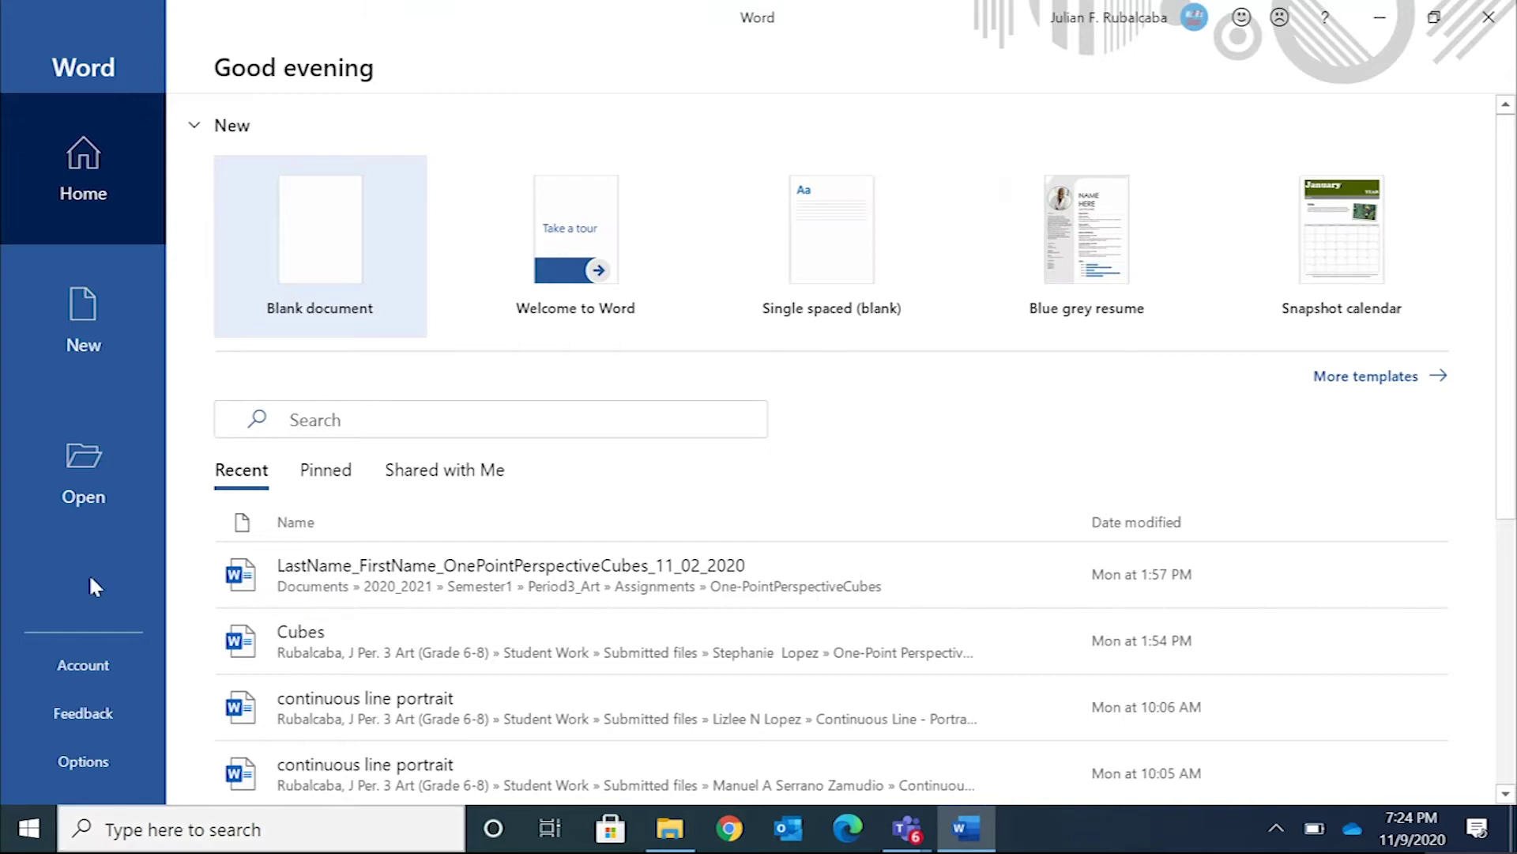
# - Create a new blank document and zoom out on the page
pyautogui.click(335, 261)
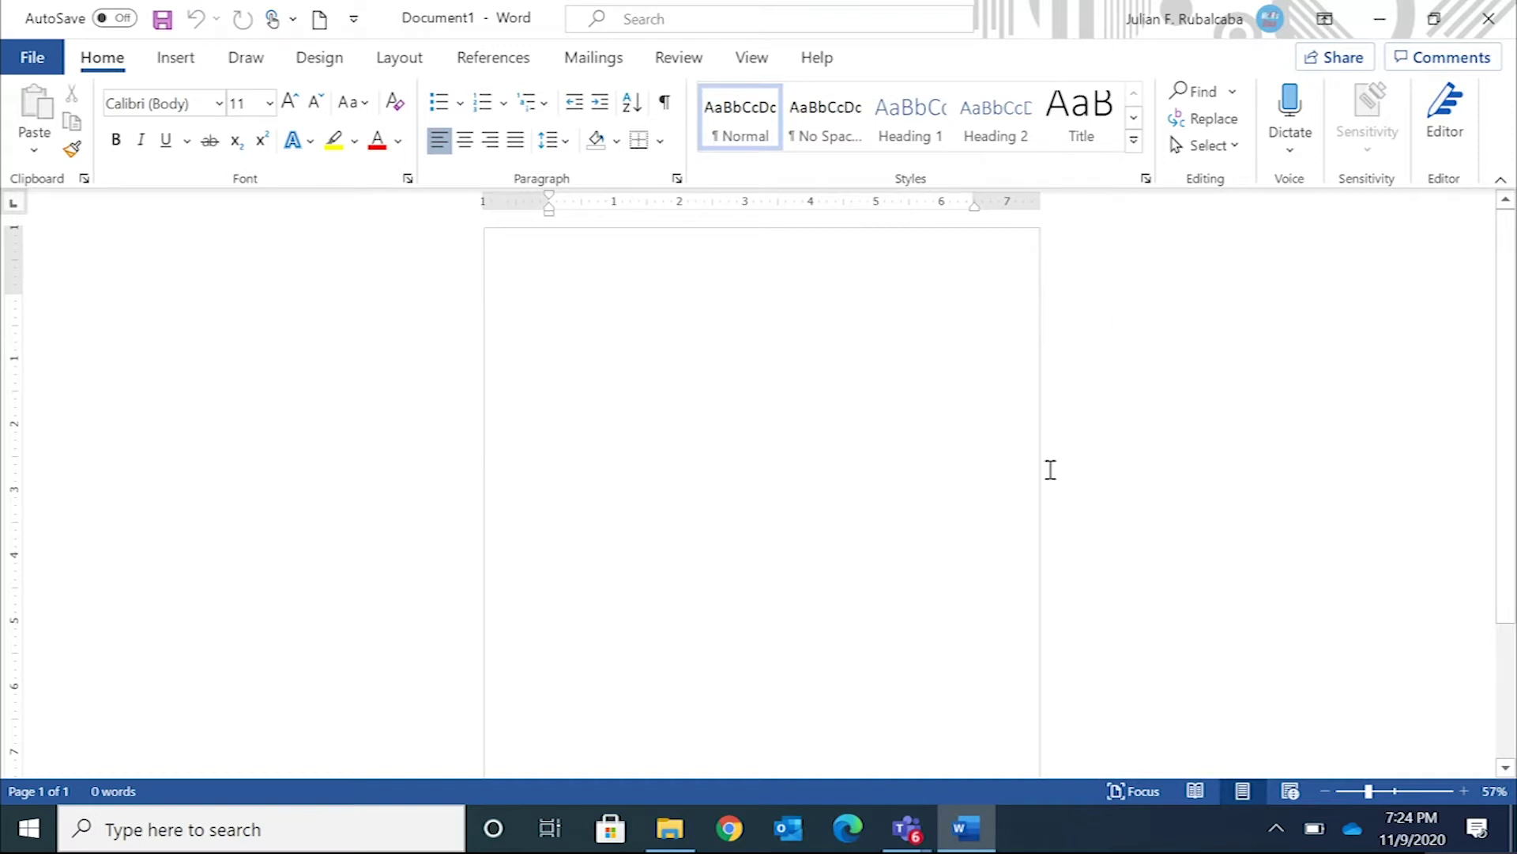
pyautogui.click(1358, 790)
pyautogui.click(1354, 788)
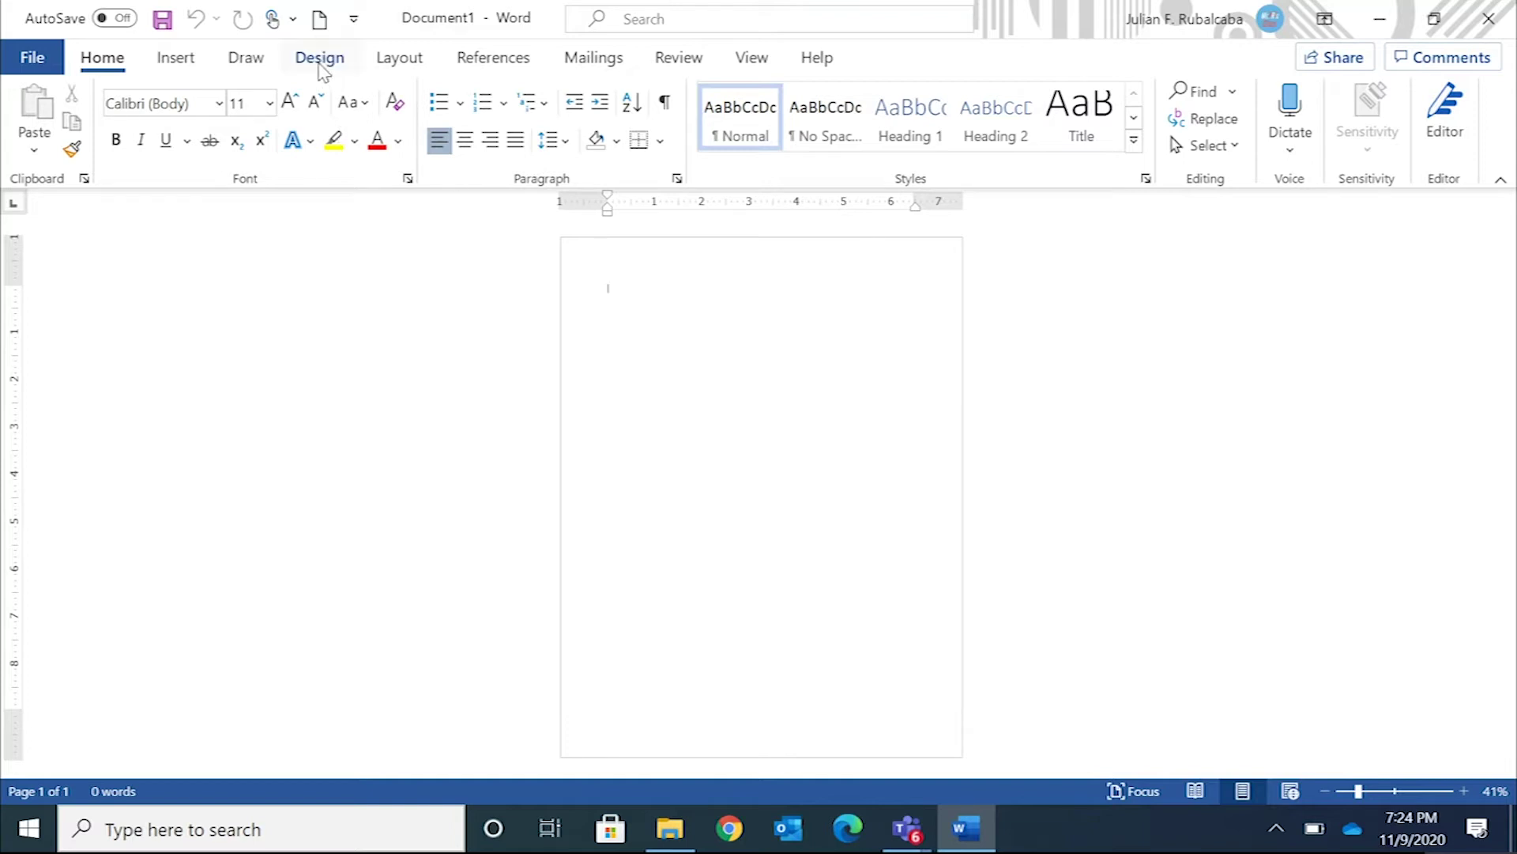
# - Switch the page orientation to Landscape
pyautogui.click(400, 63)
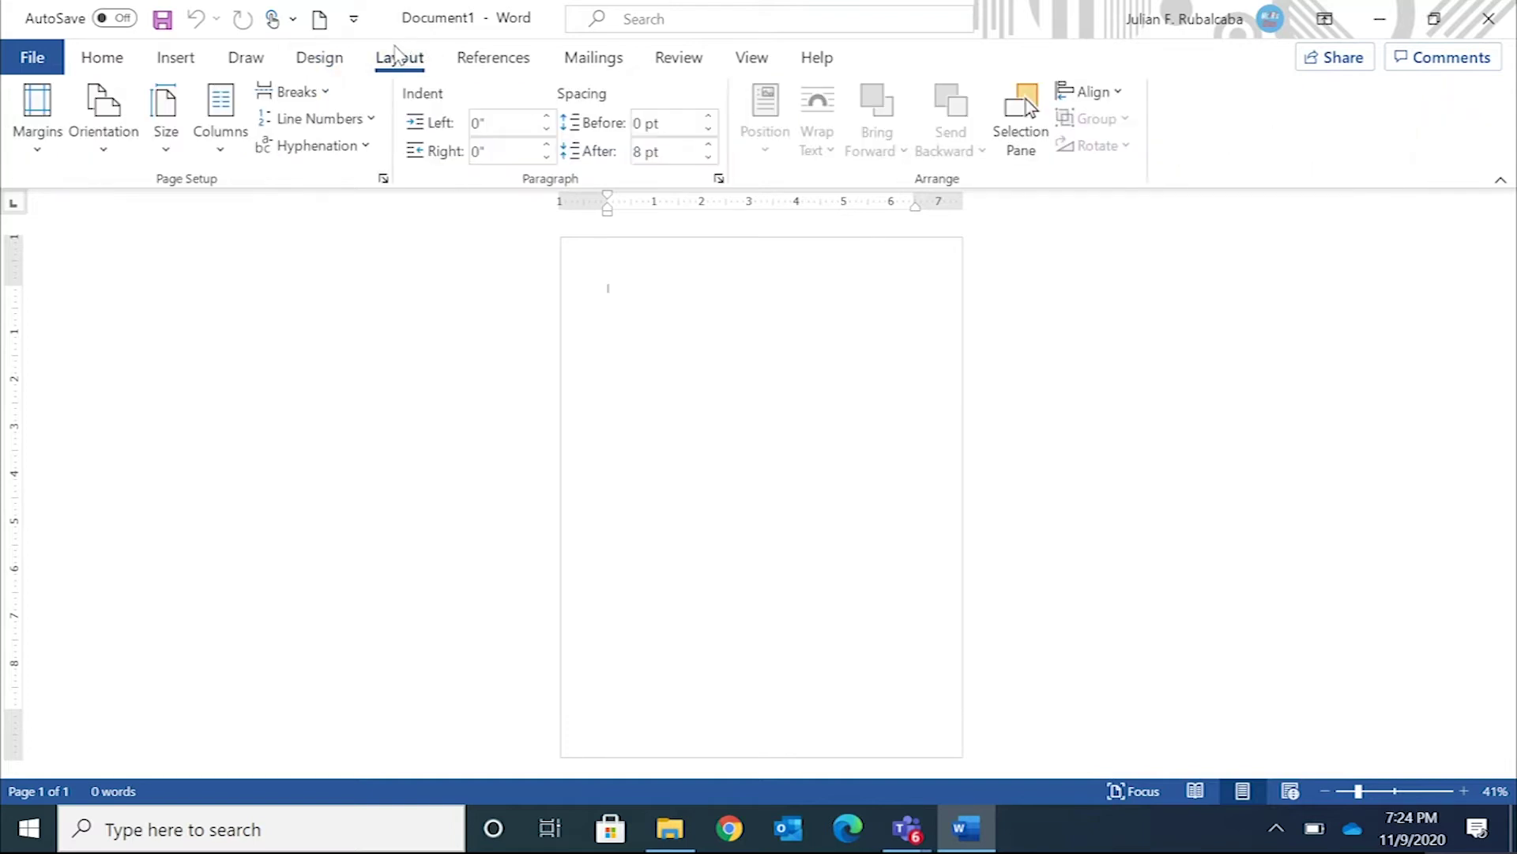
pyautogui.click(115, 120)
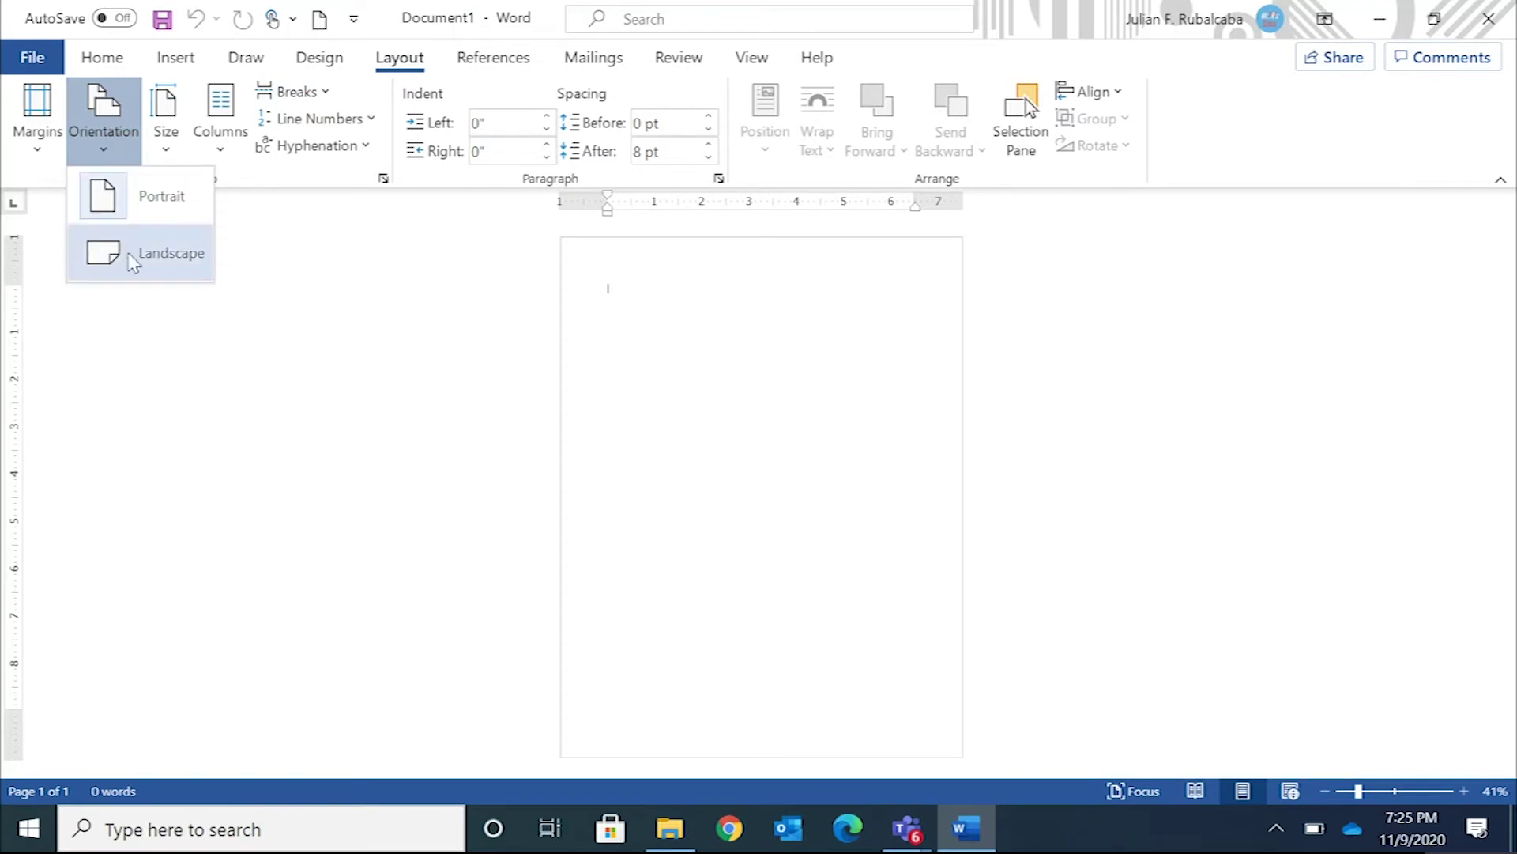
pyautogui.click(154, 251)
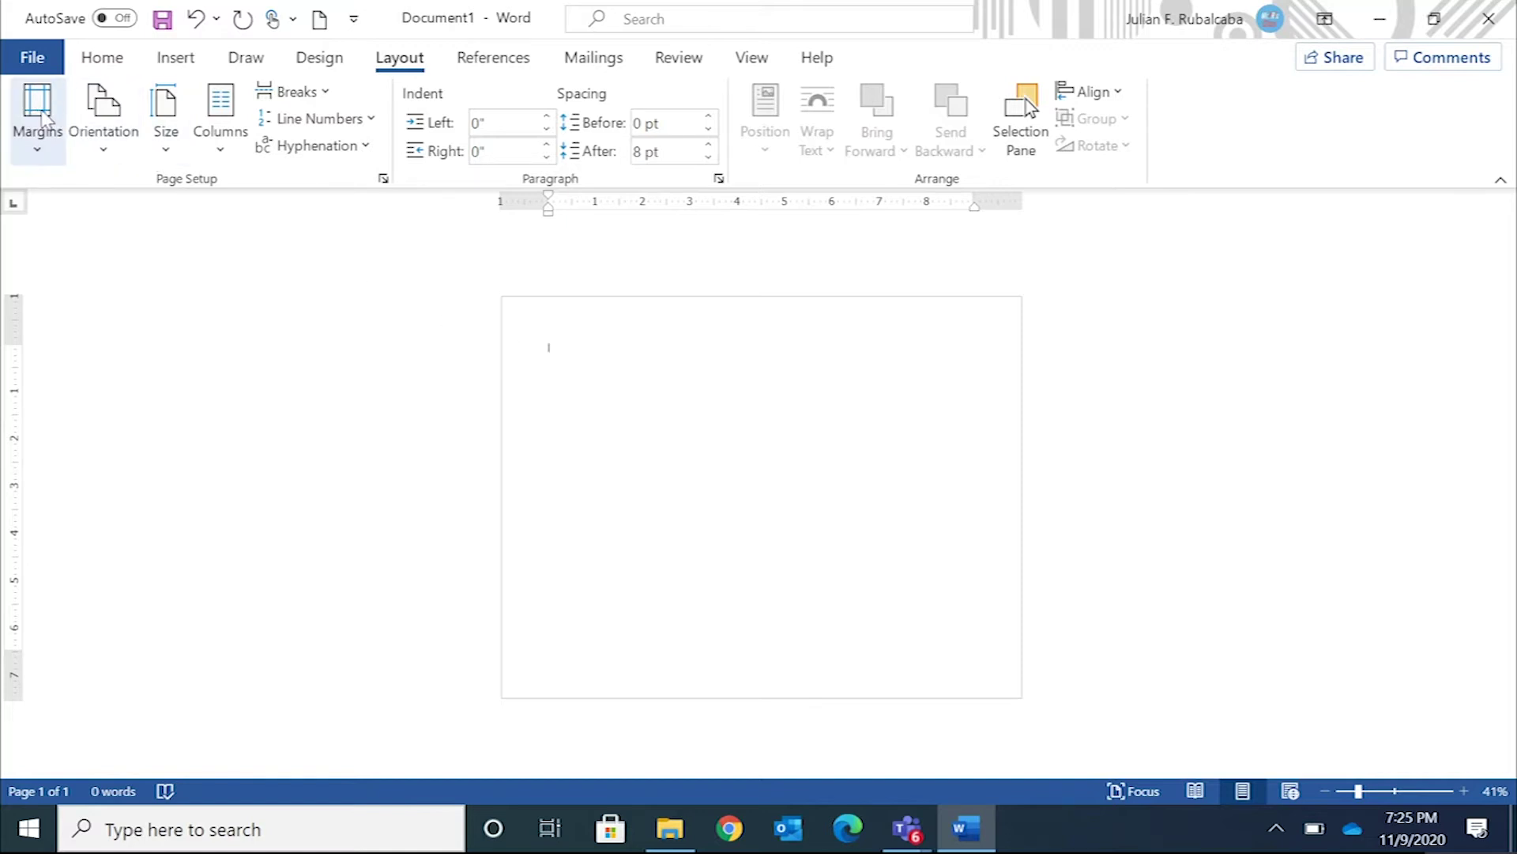
# - Set custom margins of 0.25 inch on top, bottom, left and right
pyautogui.click(31, 127)
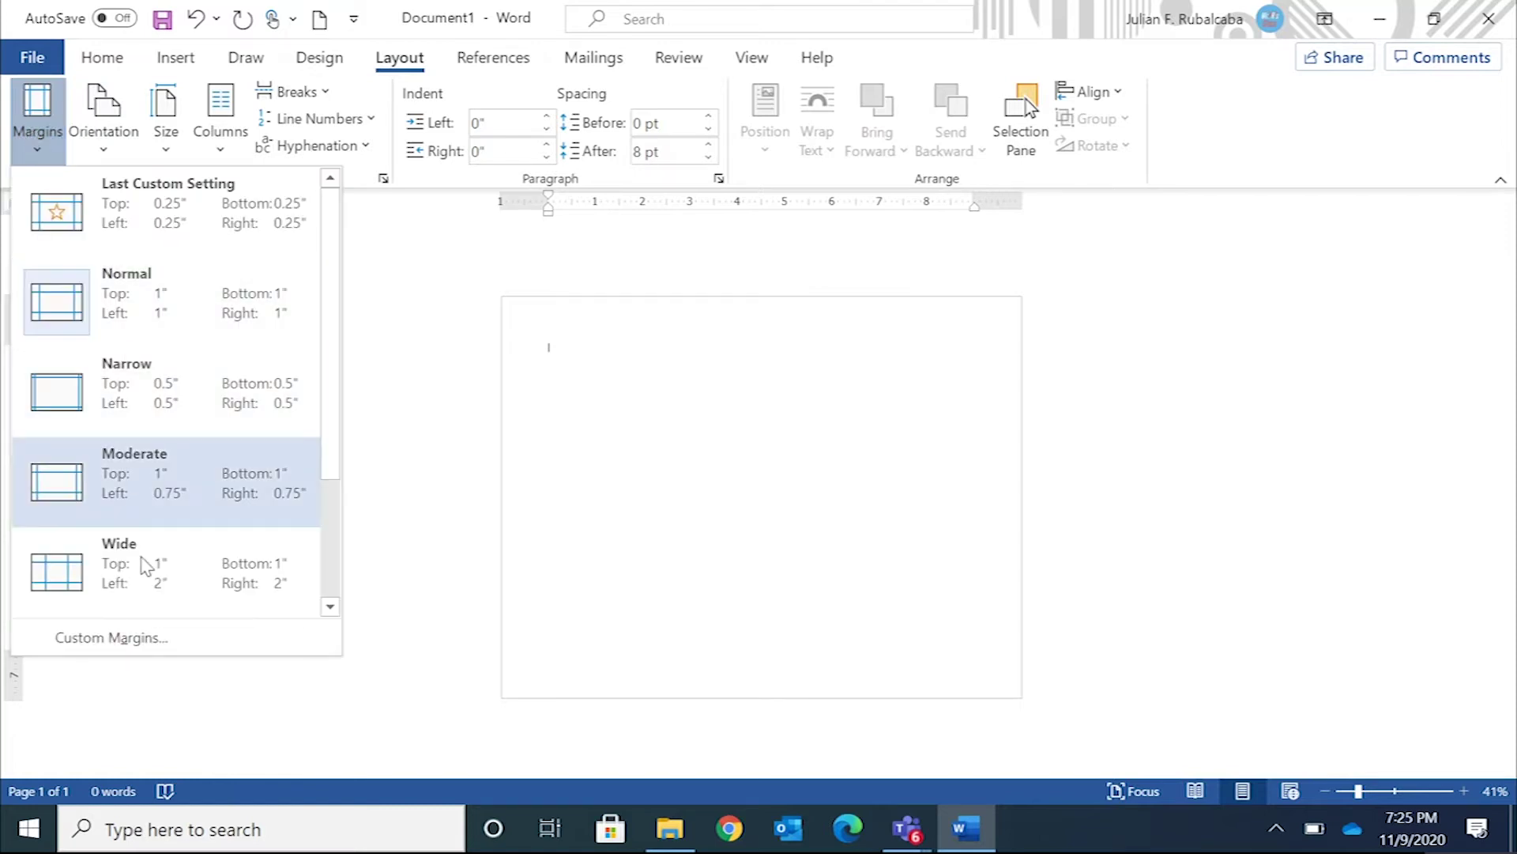
pyautogui.click(145, 637)
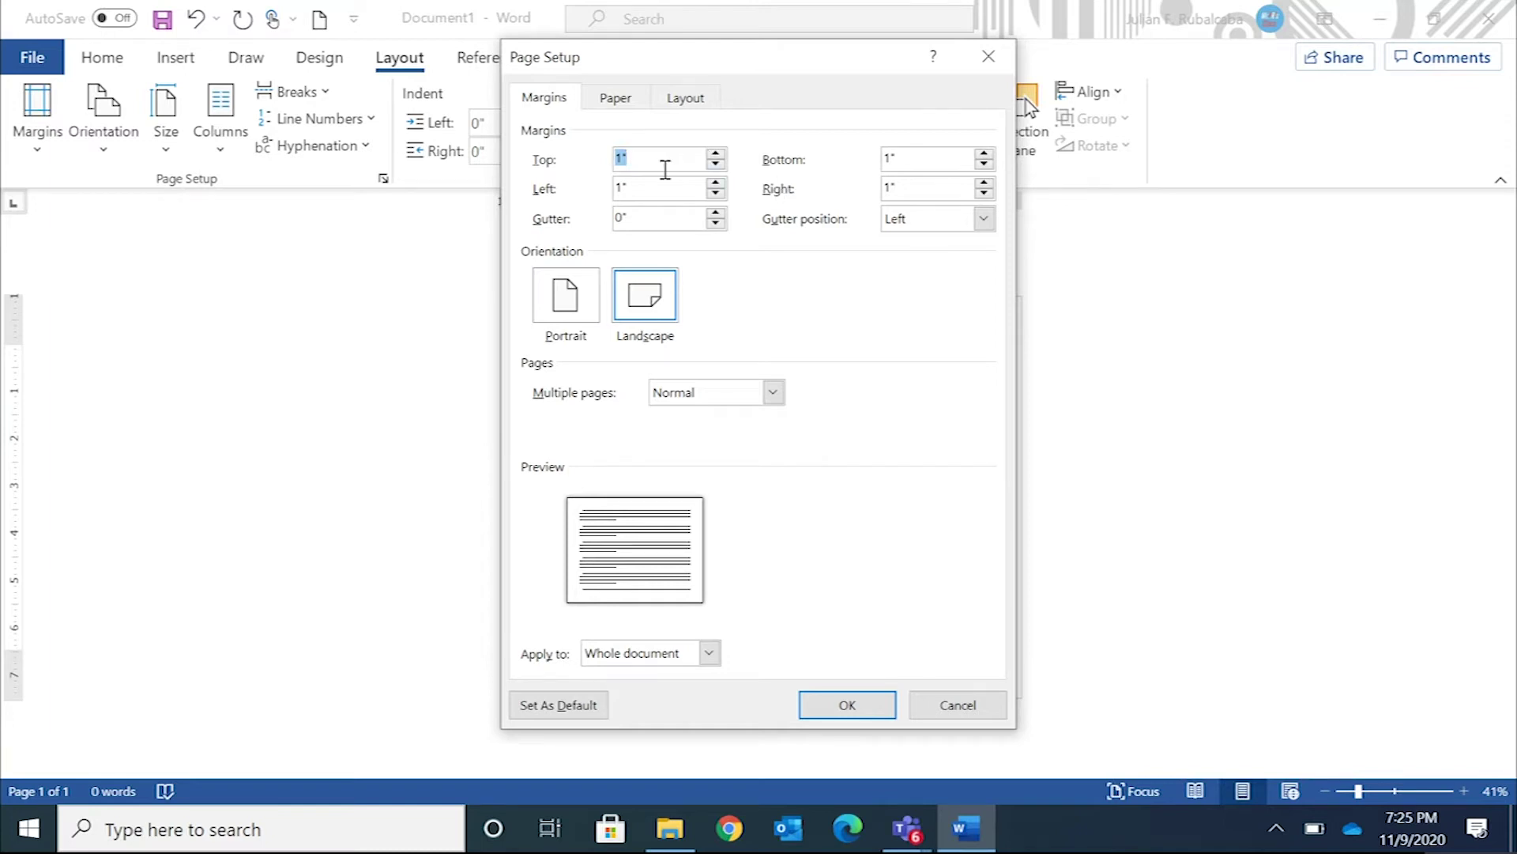
pyautogui.press('BackSpace')
pyautogui.press('Tab')
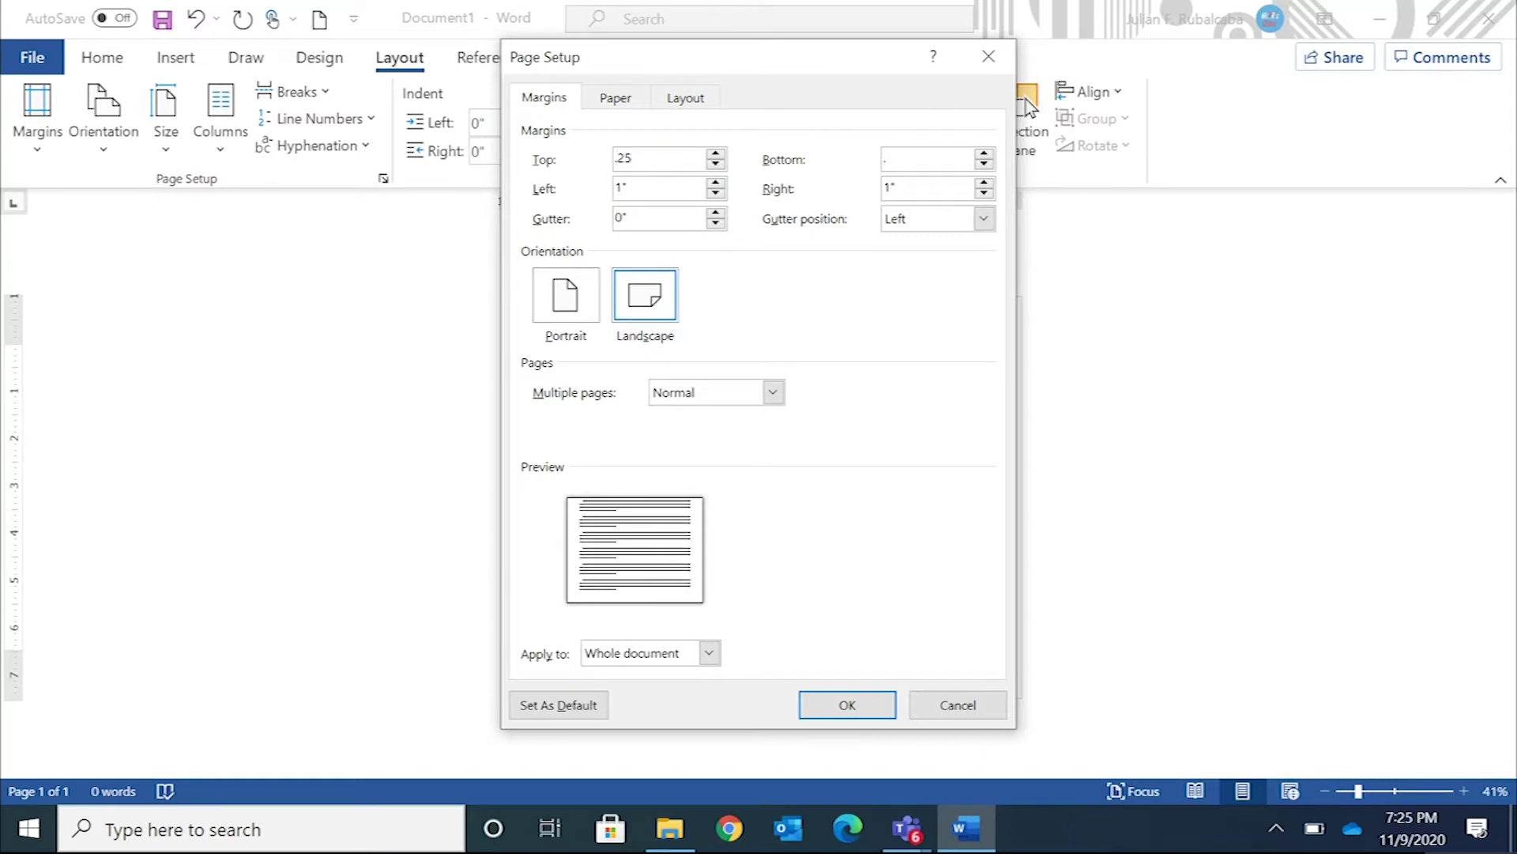
pyautogui.press('Tab')
pyautogui.write('.25')
pyautogui.press('Tab')
pyautogui.press('BackSpace')
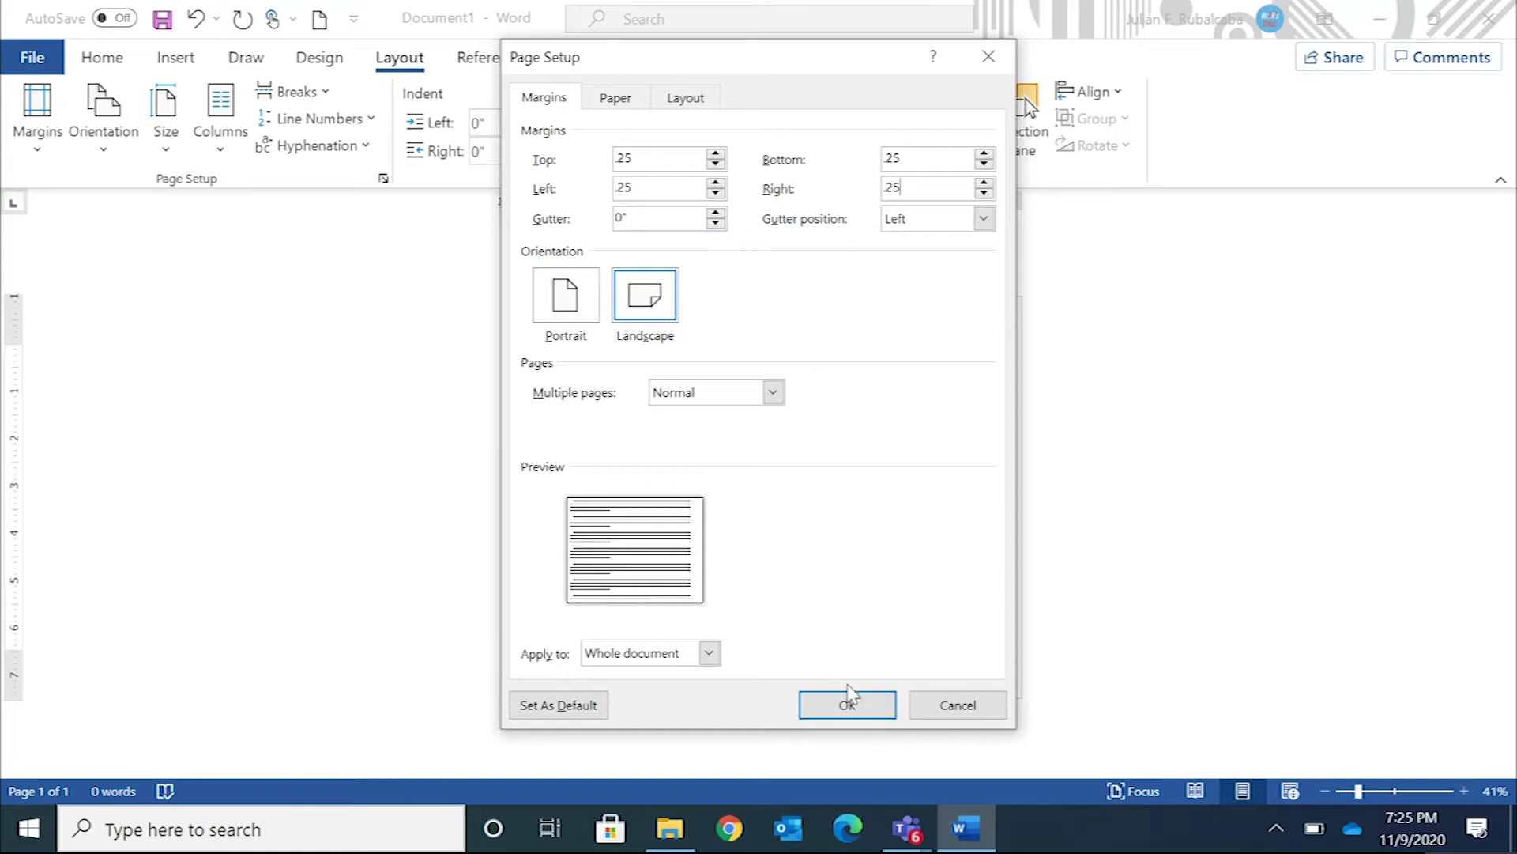
pyautogui.click(847, 706)
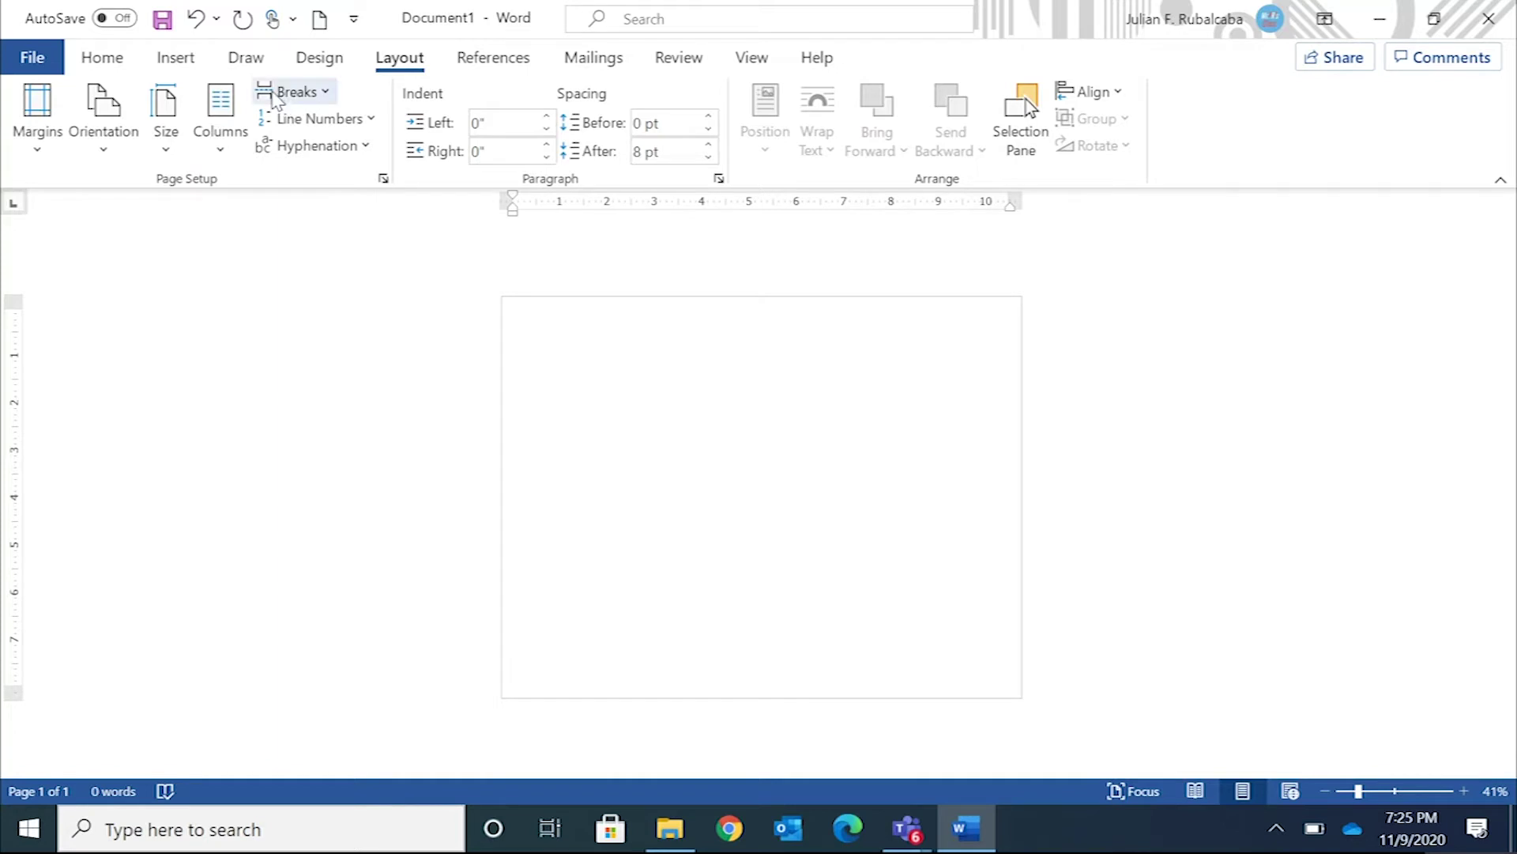
# - Draw a 10.97-inch horizontal line across the middle of the landscape page
pyautogui.click(177, 59)
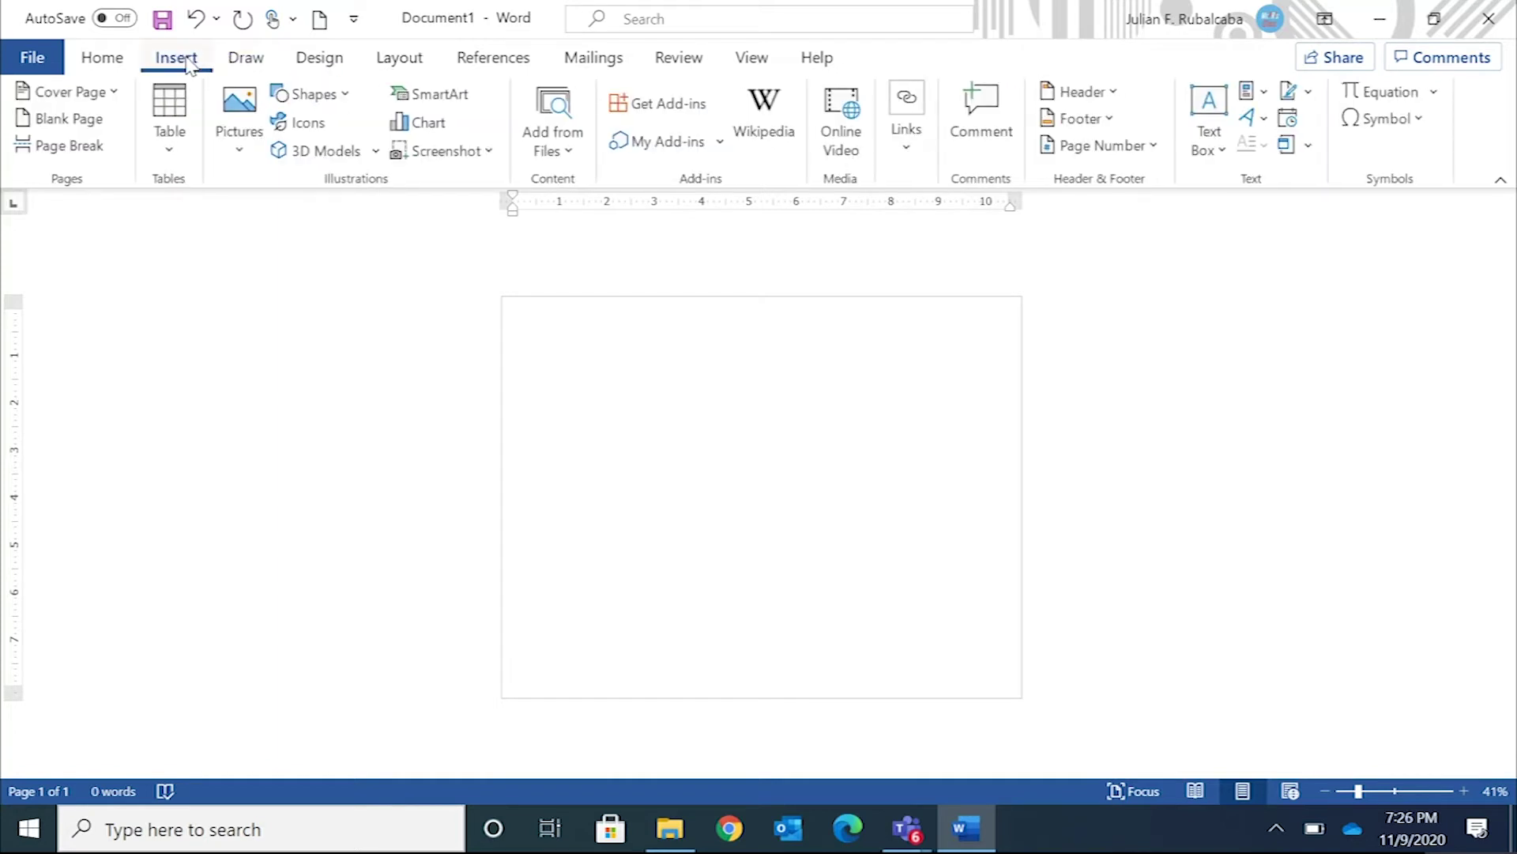
pyautogui.click(312, 95)
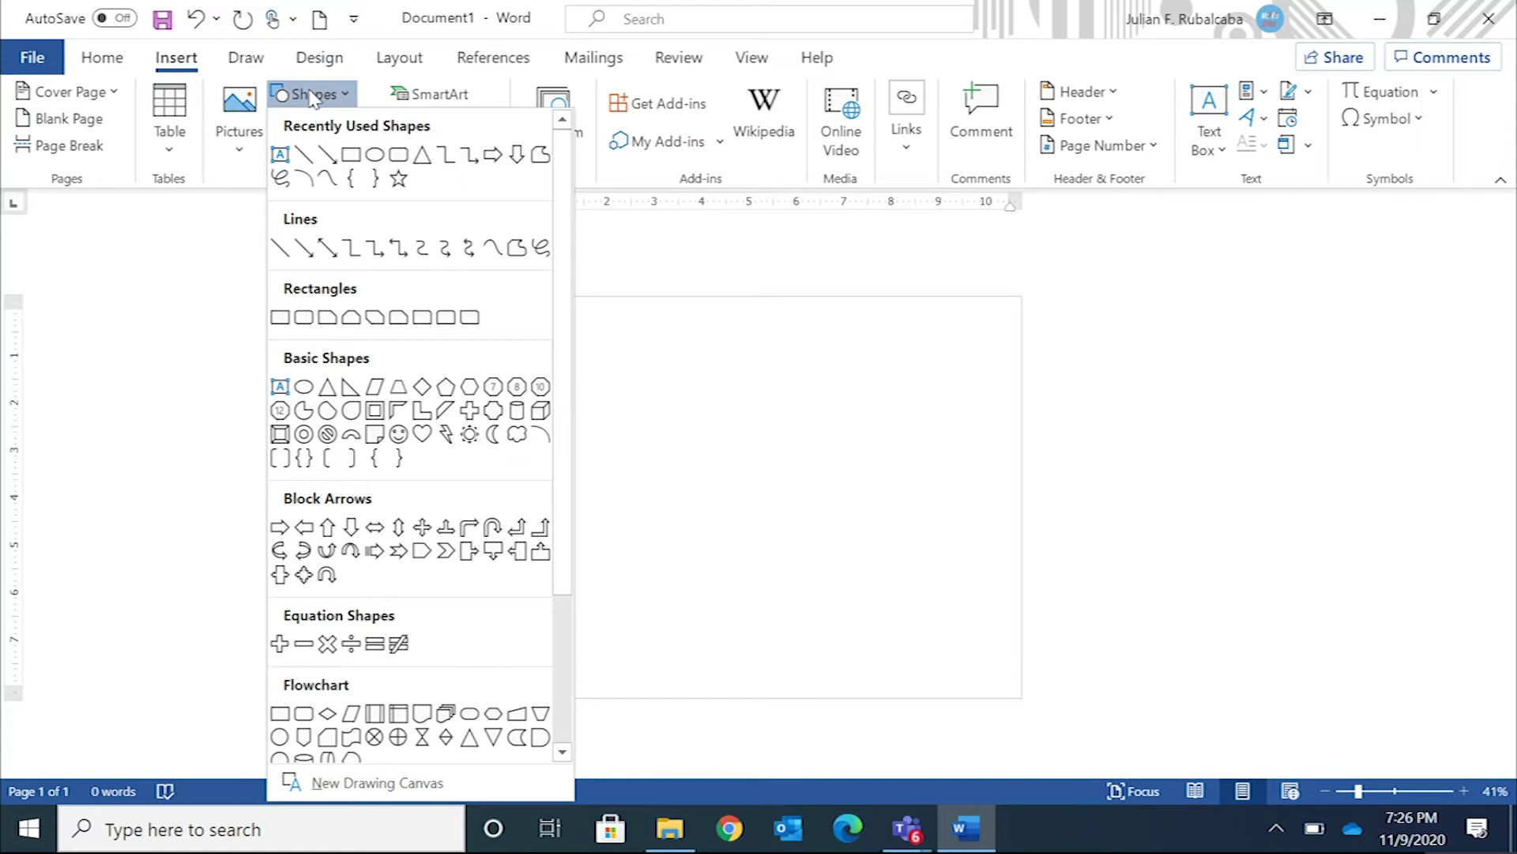
pyautogui.click(280, 247)
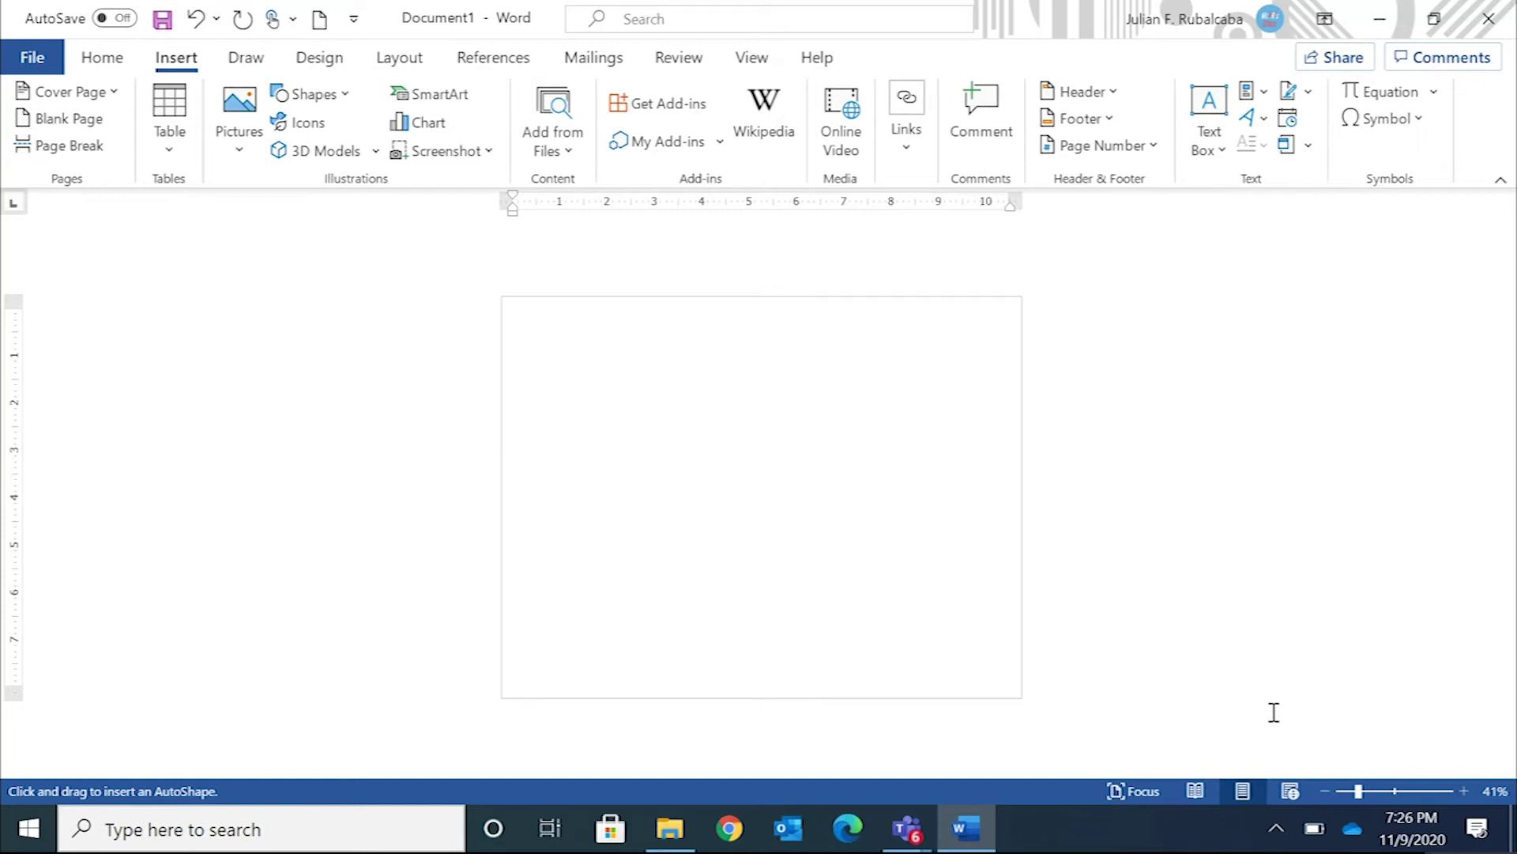
pyautogui.moveTo(1376, 794); pyautogui.dragTo(1391, 795)
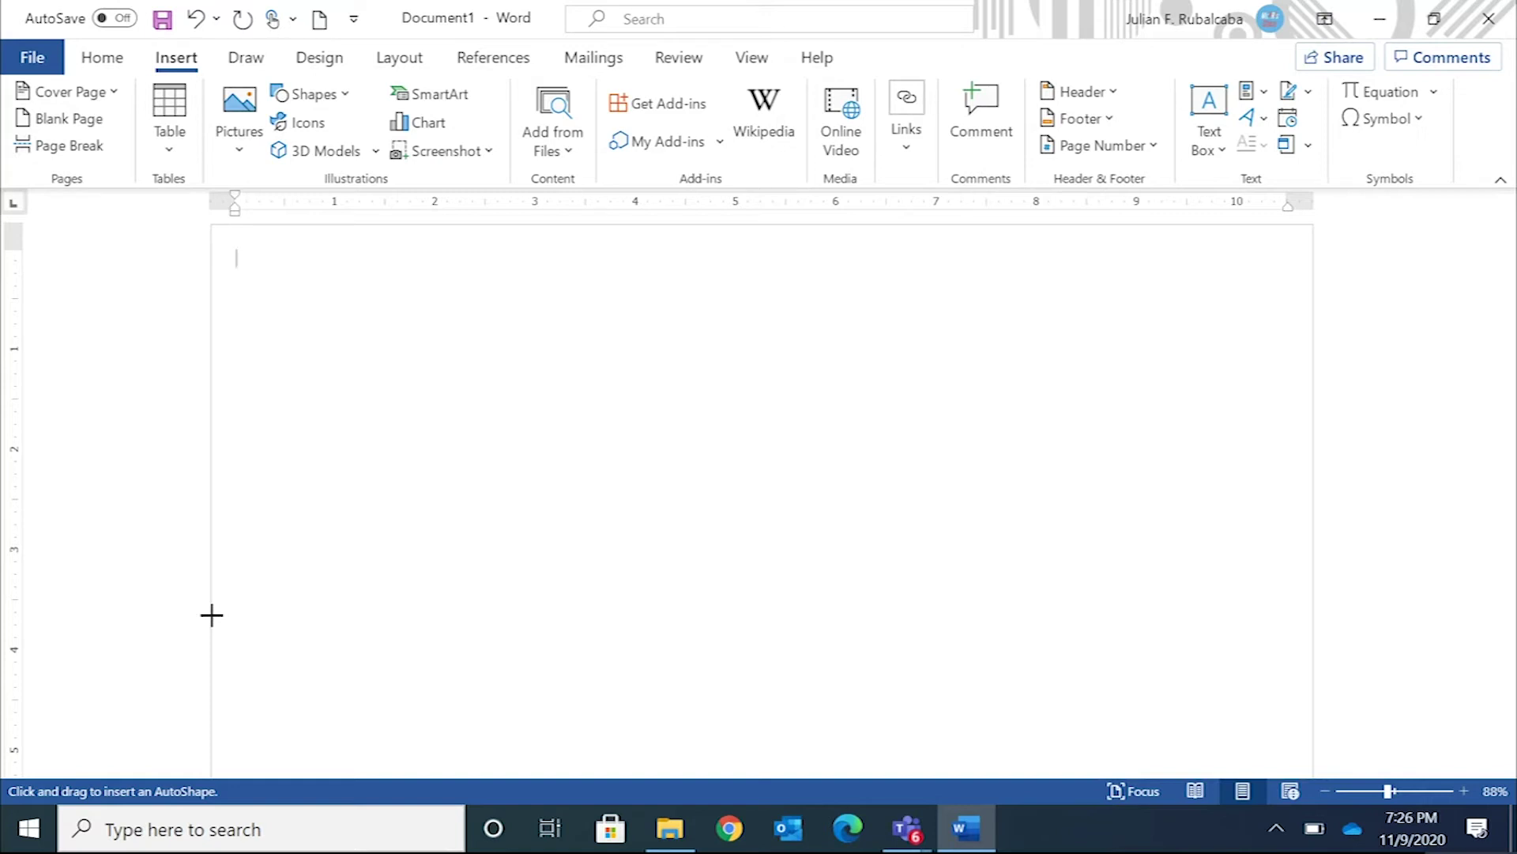
pyautogui.moveTo(211, 614)
pyautogui.mouseDown()
pyautogui.moveTo(775, 590)
pyautogui.moveTo(962, 558)
pyautogui.moveTo(1020, 603)
pyautogui.moveTo(1202, 606)
pyautogui.moveTo(1261, 635)
pyautogui.moveTo(1309, 615)
pyautogui.mouseUp()
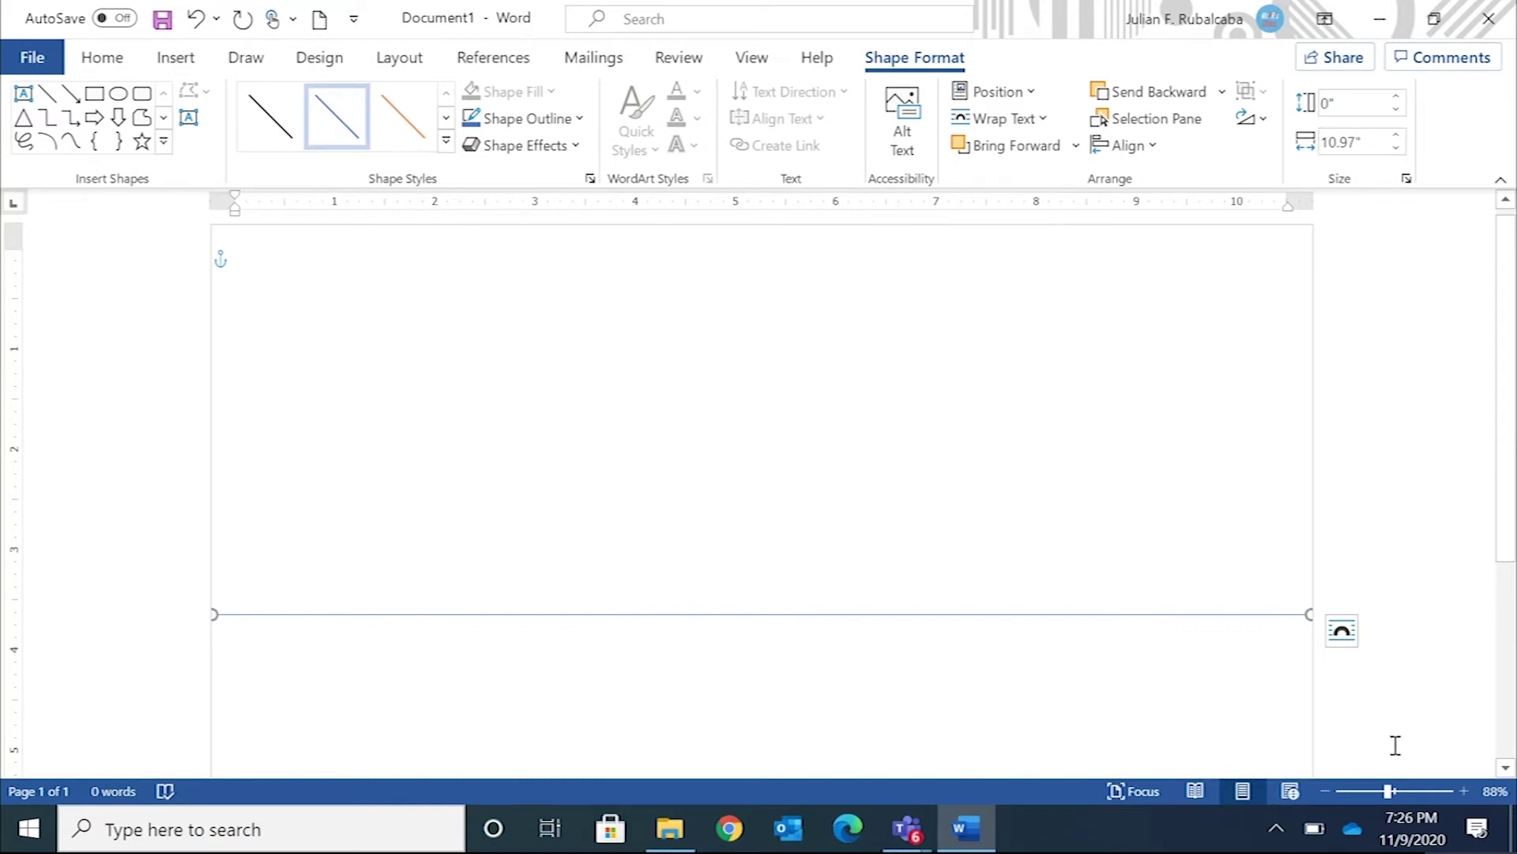
pyautogui.click(1376, 790)
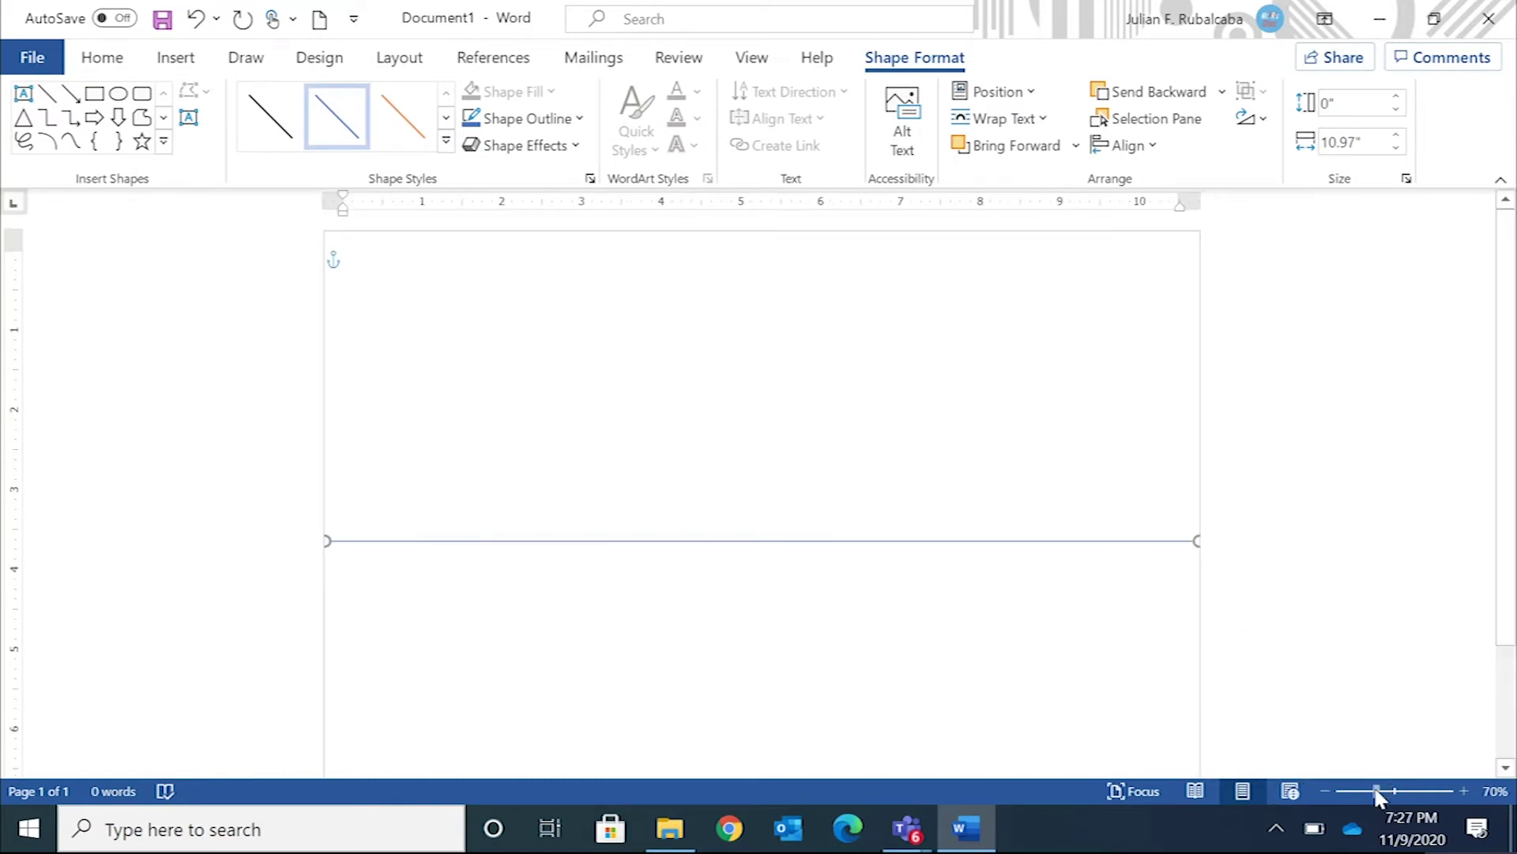
pyautogui.click(1361, 791)
pyautogui.click(457, 498)
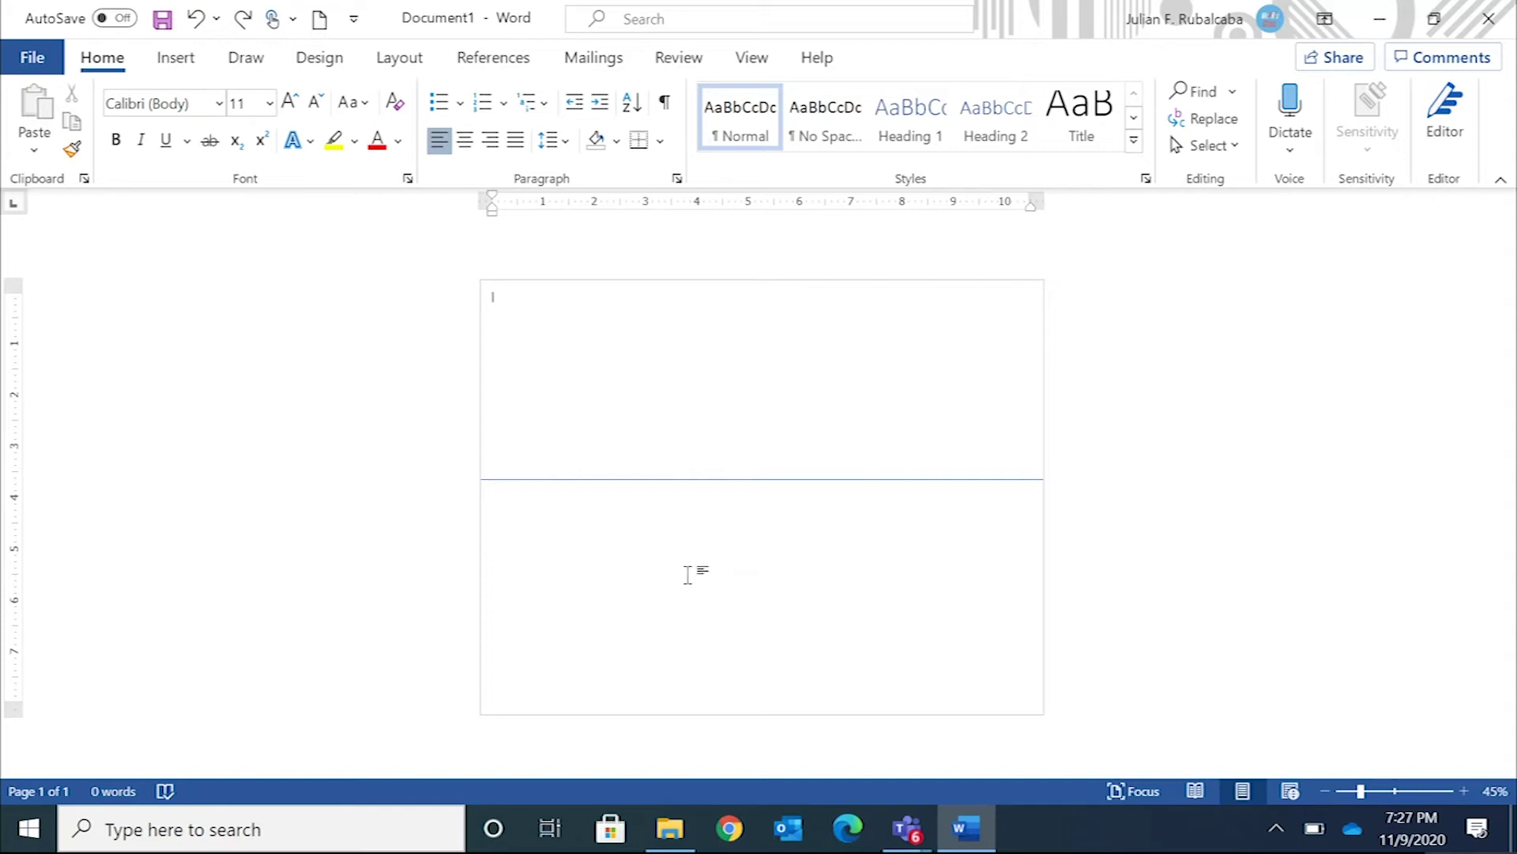
pyautogui.moveTo(668, 826)
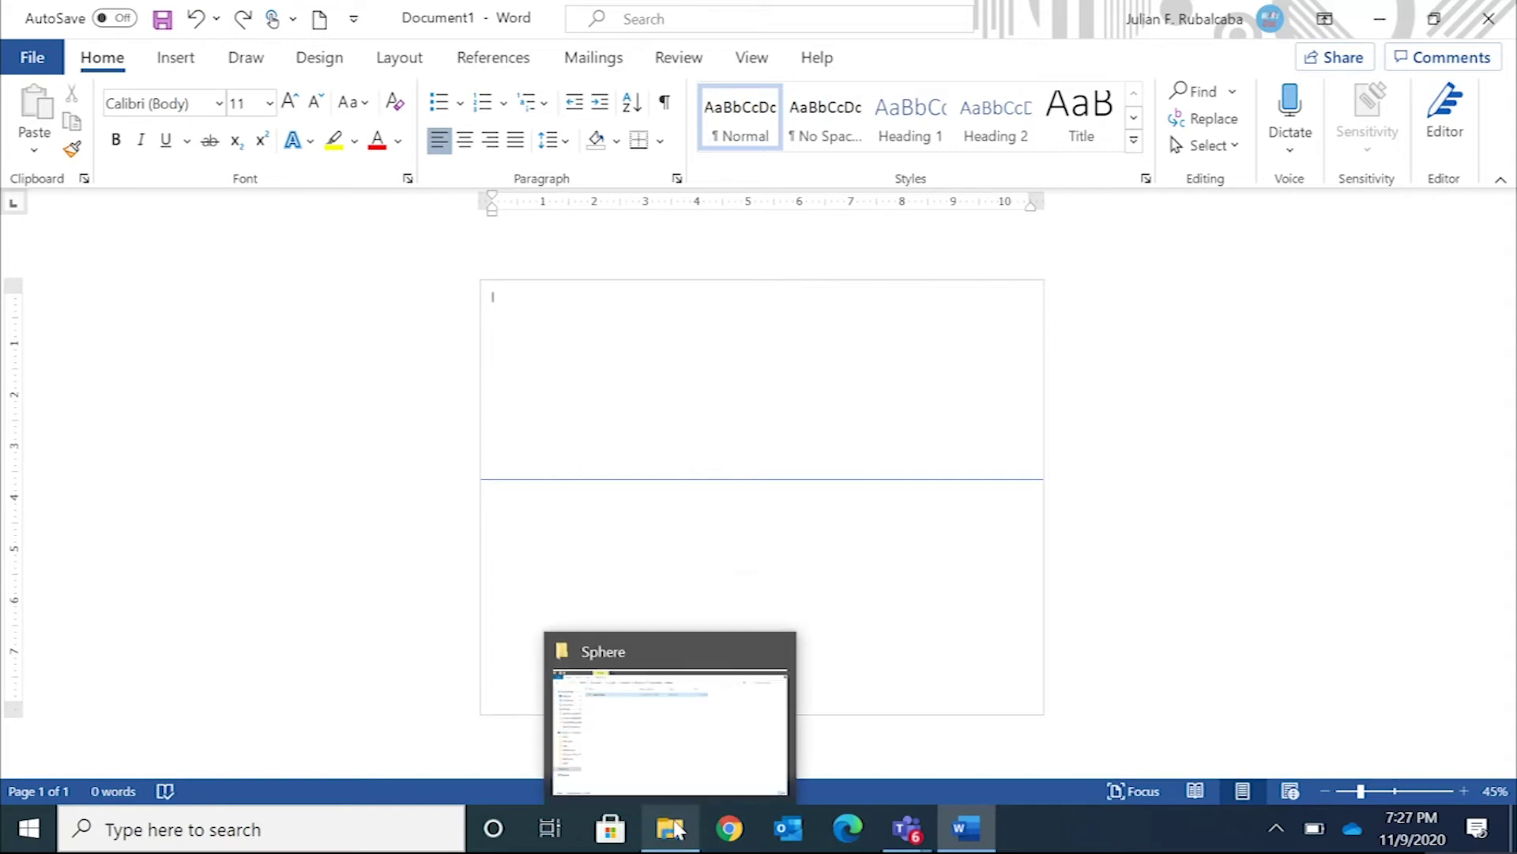
# - View Sphere_Scale.png in Photos, minimize the Sphere folder, and return to Word
pyautogui.click(680, 830)
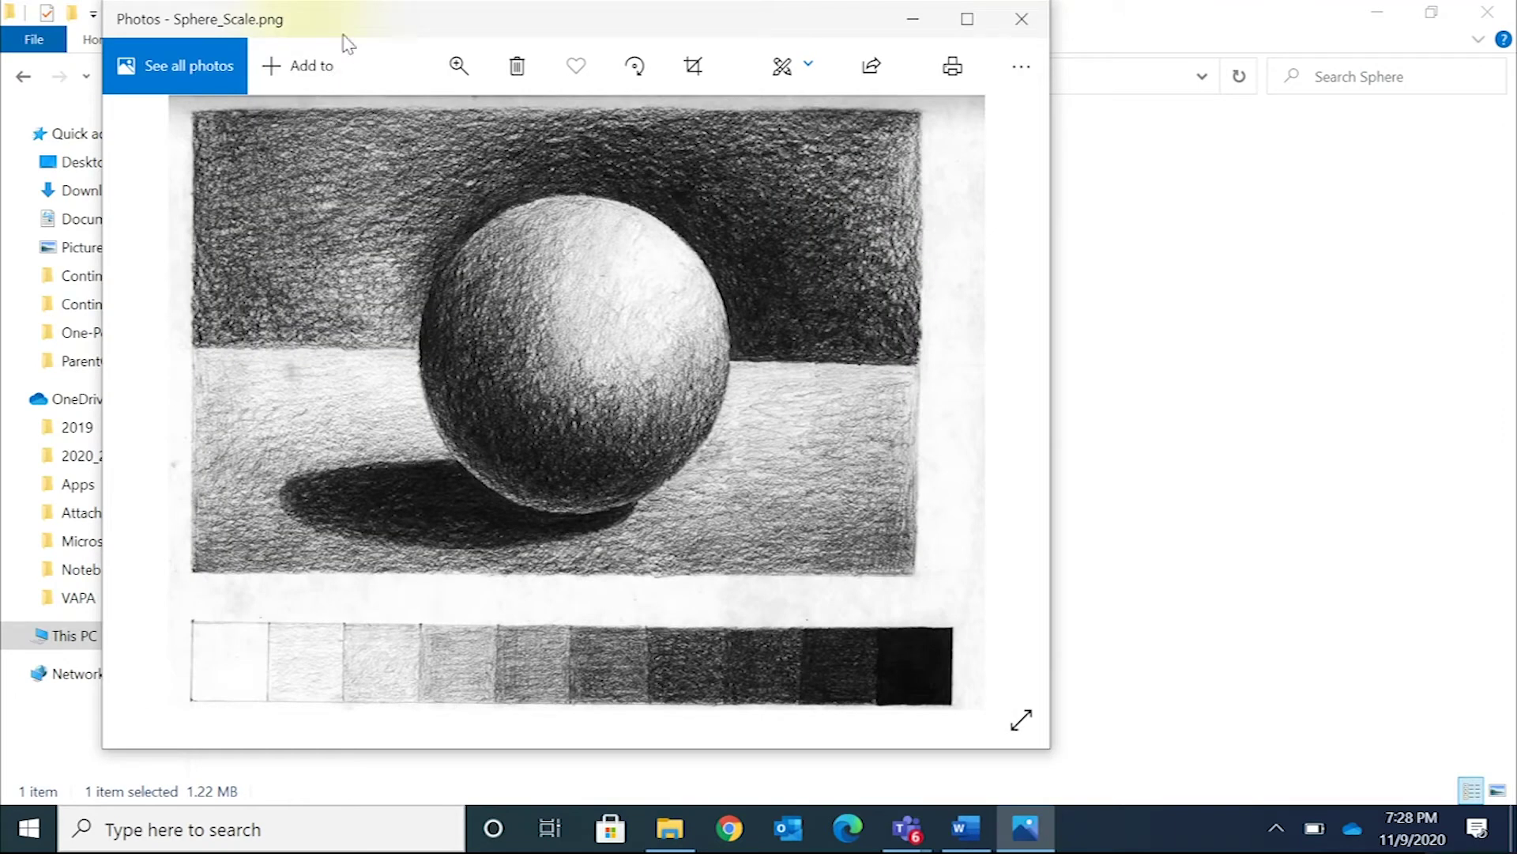
pyautogui.moveTo(349, 31); pyautogui.dragTo(961, 86)
pyautogui.click(978, 36)
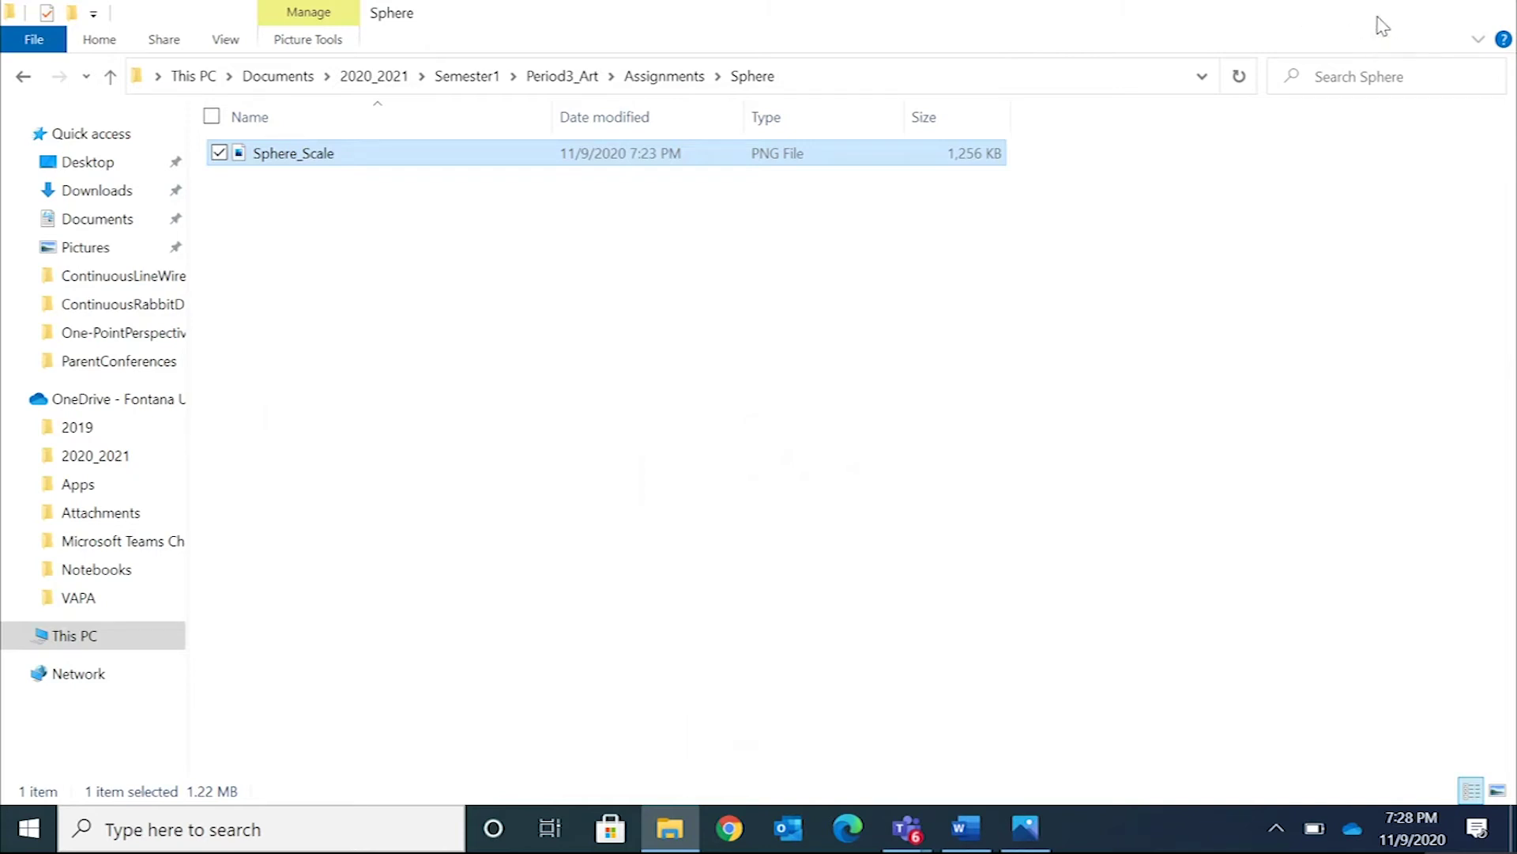
pyautogui.click(1380, 22)
pyautogui.click(403, 389)
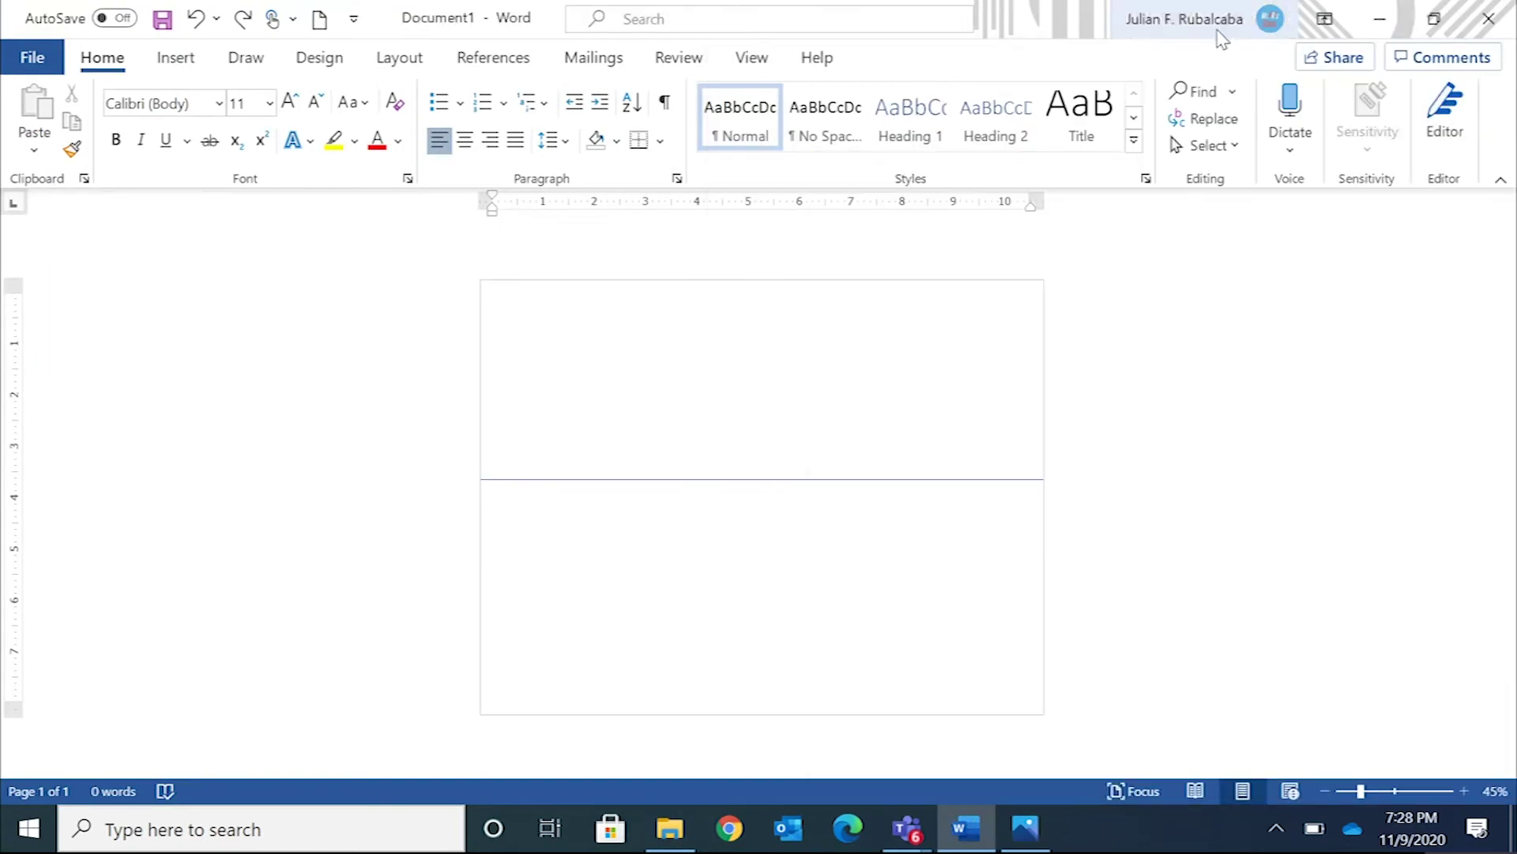
# - Resize Word to the left half of the screen beside the sphere reference image
pyautogui.click(1437, 24)
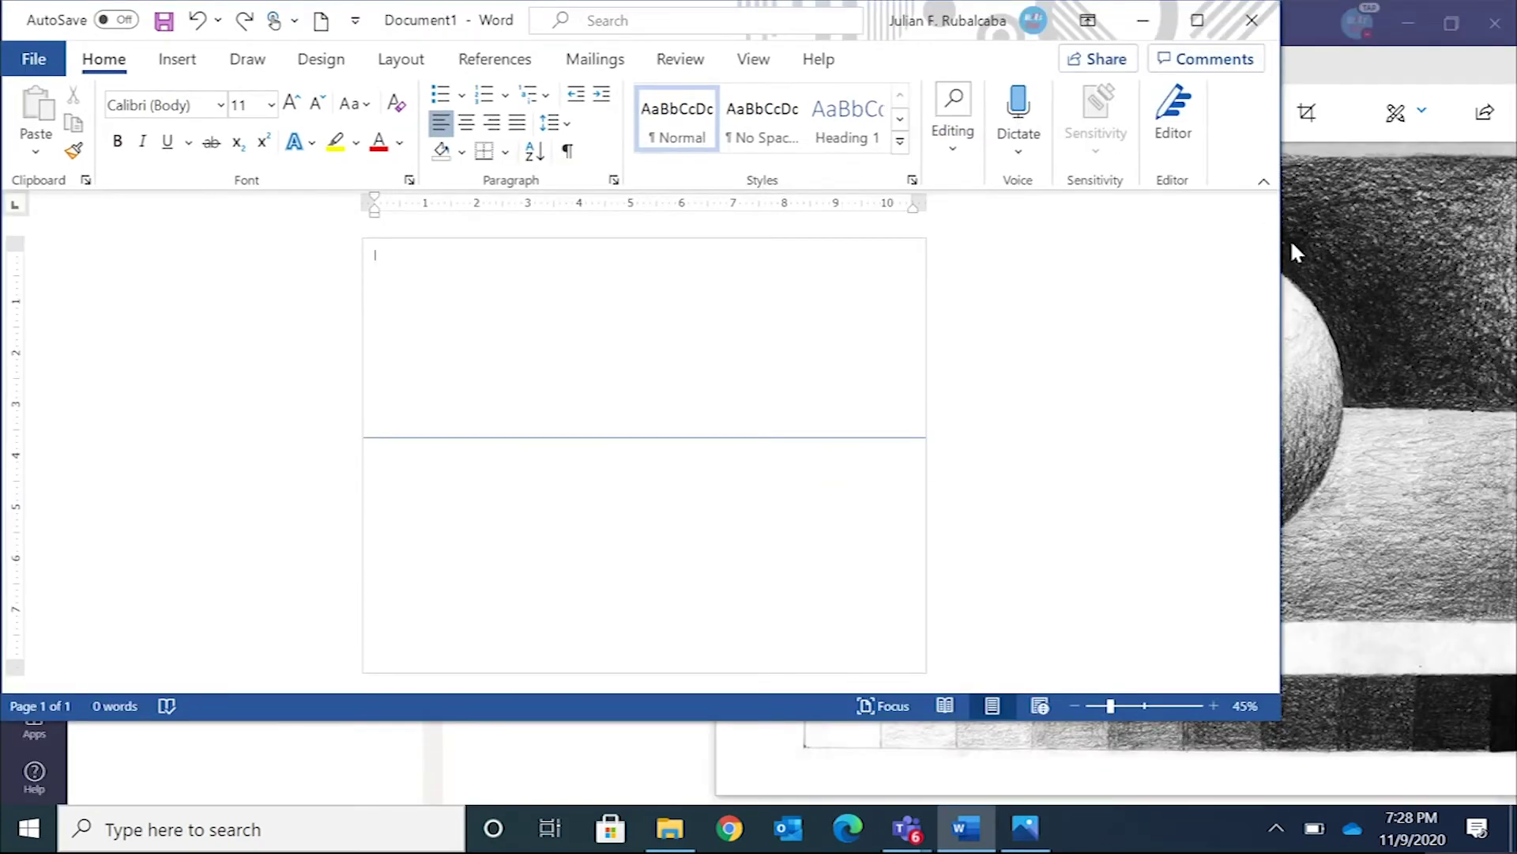
pyautogui.moveTo(1280, 247); pyautogui.dragTo(803, 355)
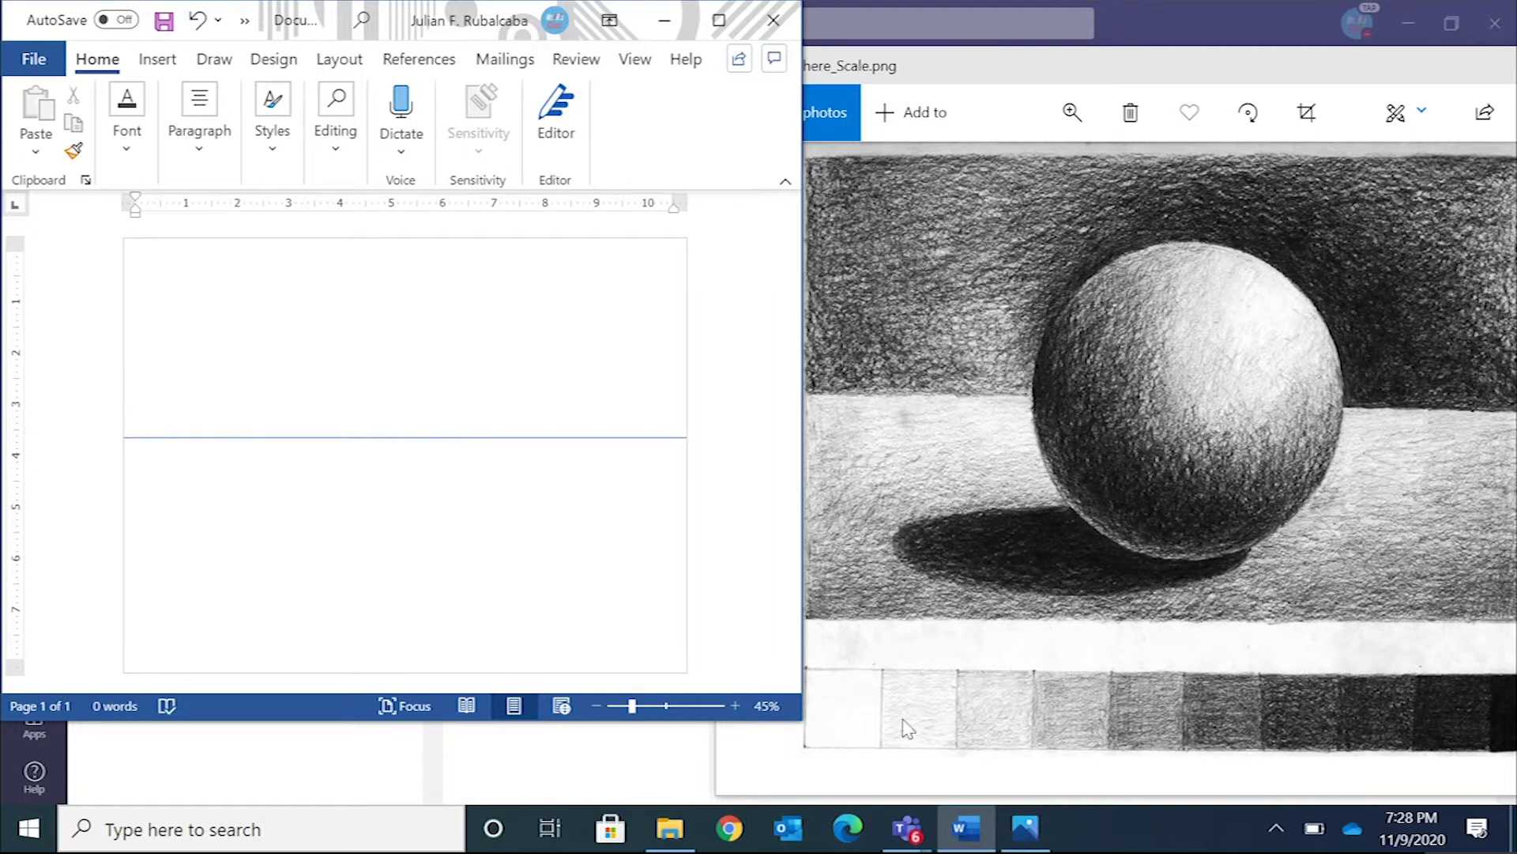
pyautogui.moveTo(793, 719); pyautogui.dragTo(792, 791)
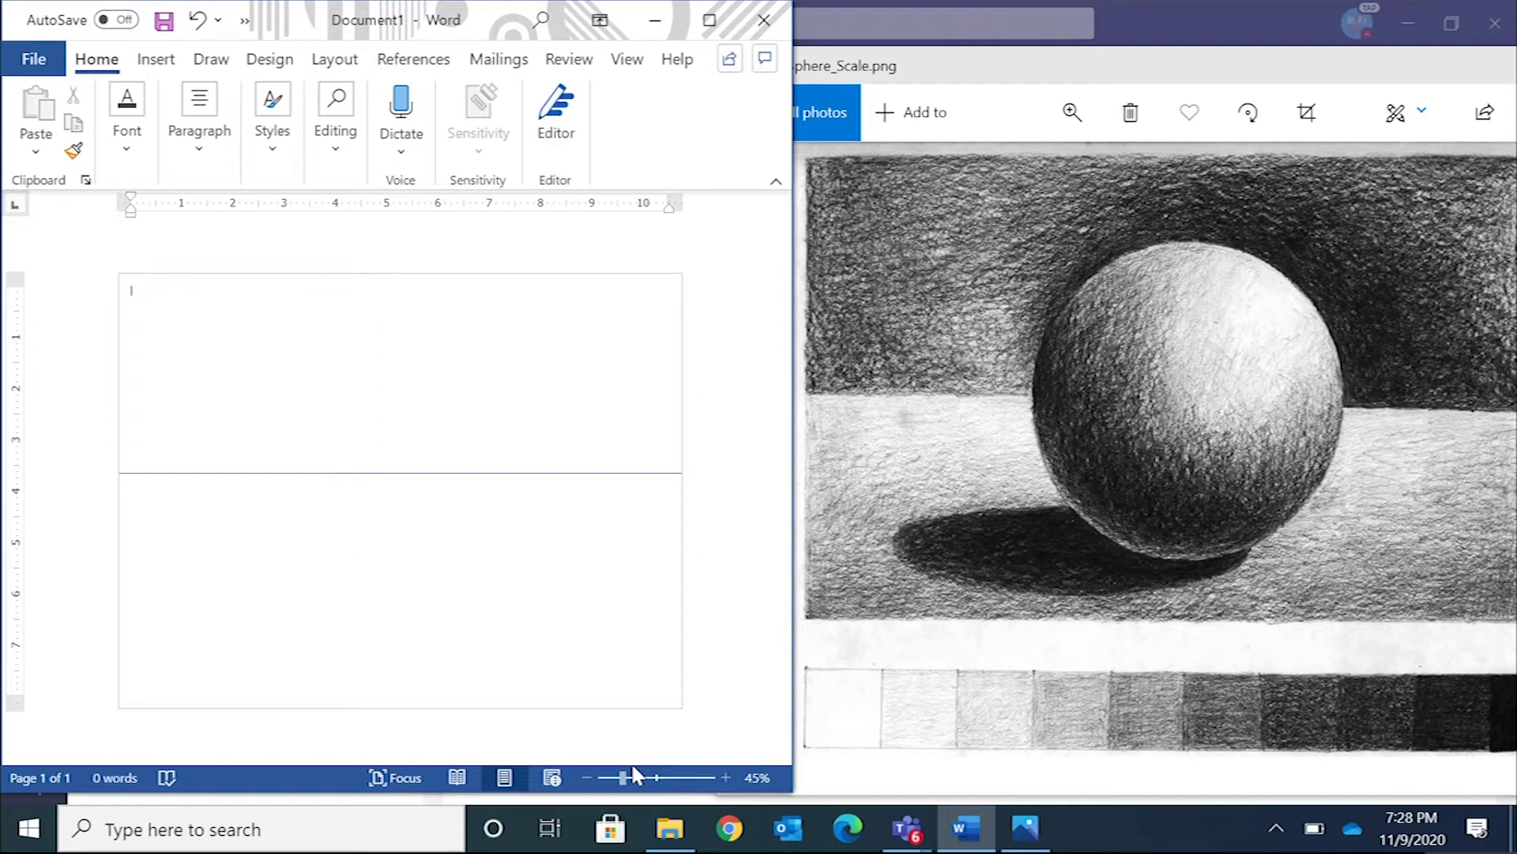
pyautogui.moveTo(623, 777); pyautogui.dragTo(625, 779)
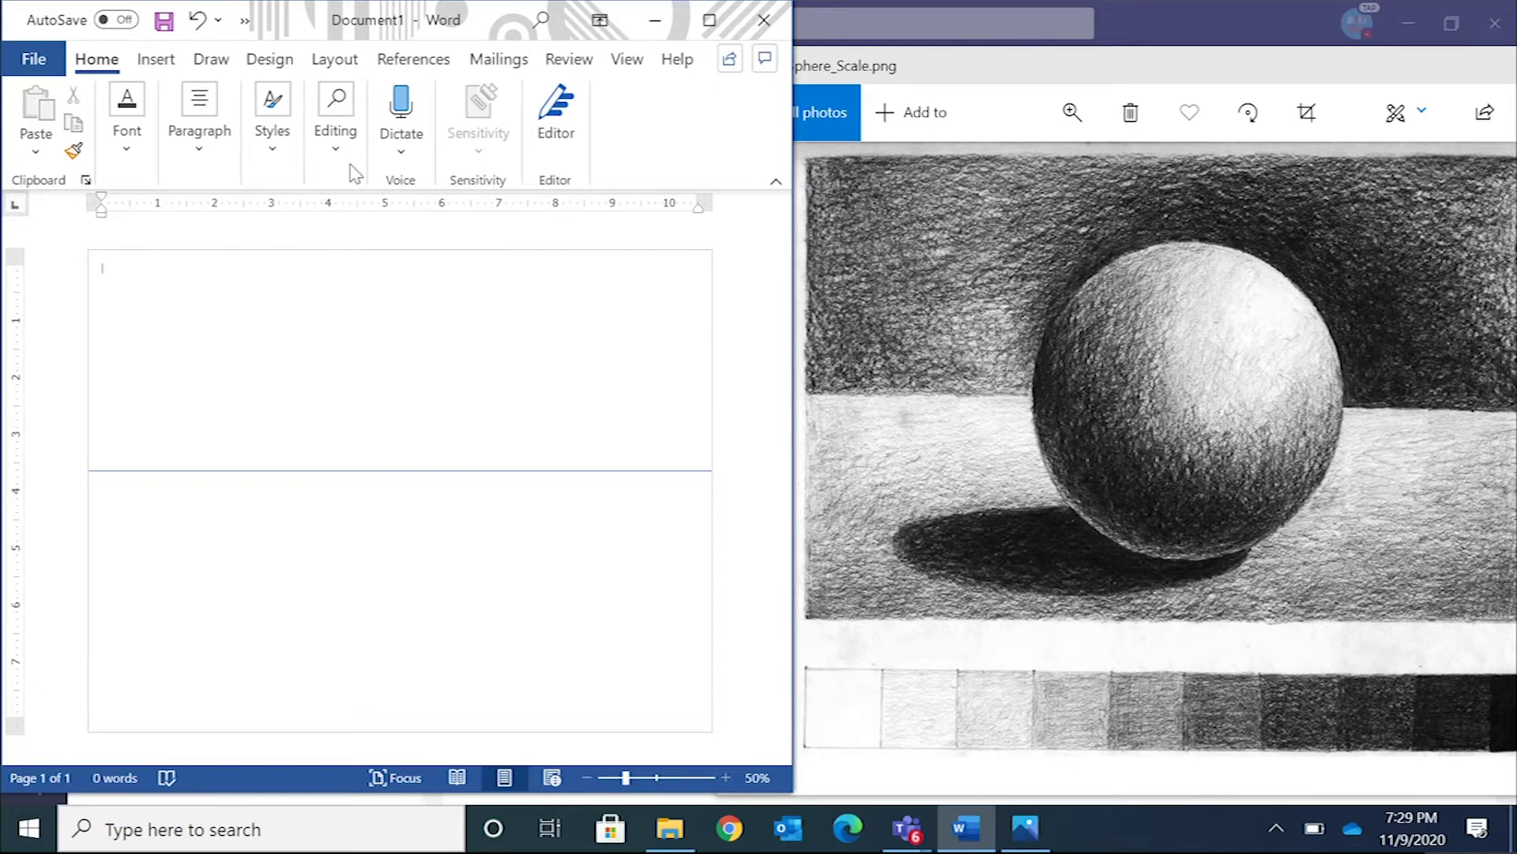
# - Draw a large circle with the Oval shape and centre it on the horizontal line
pyautogui.click(156, 57)
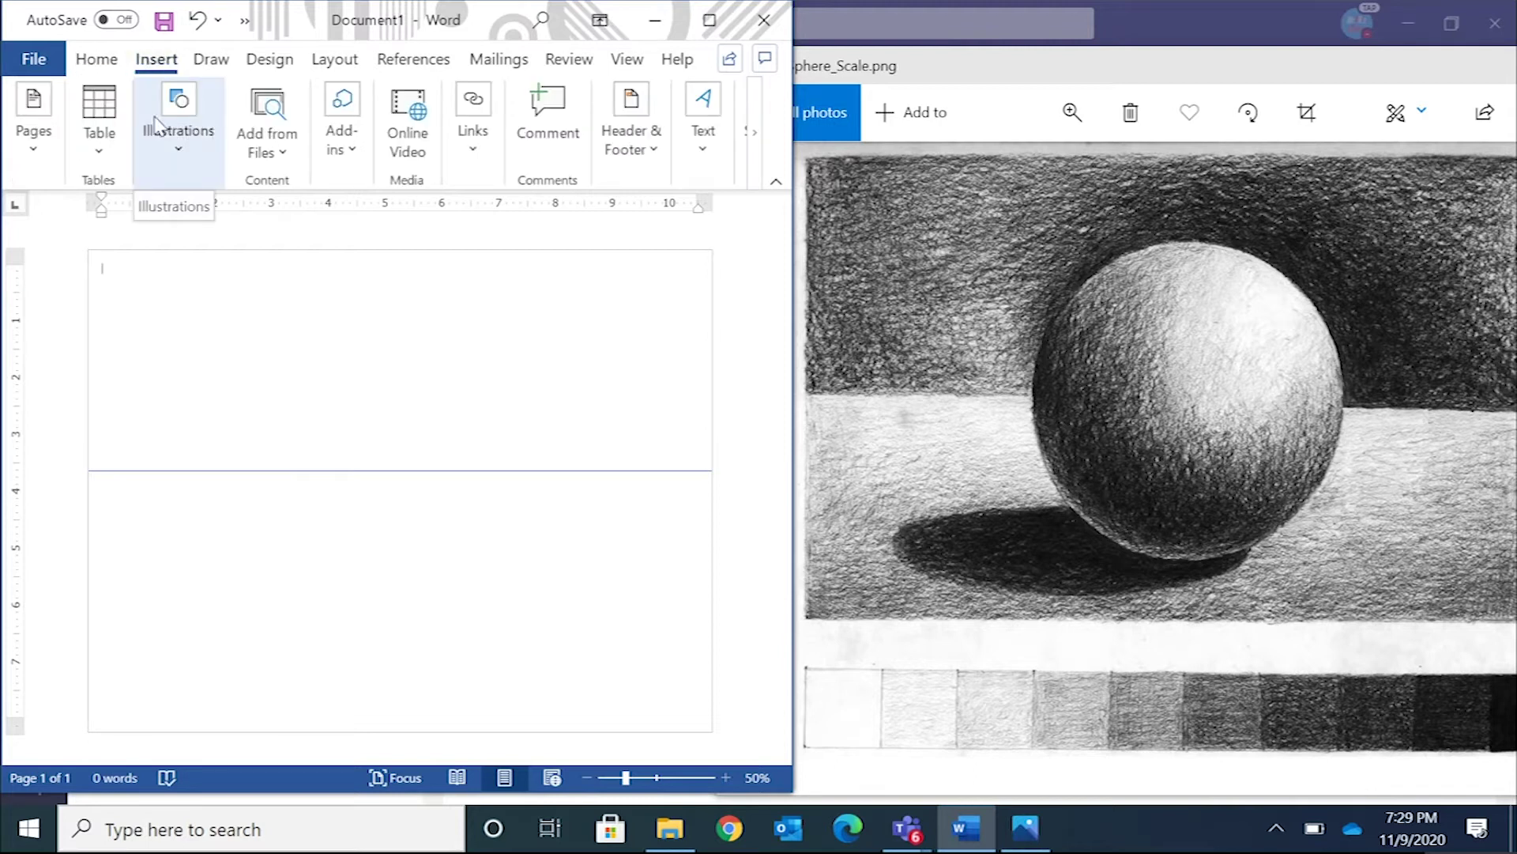
pyautogui.click(177, 145)
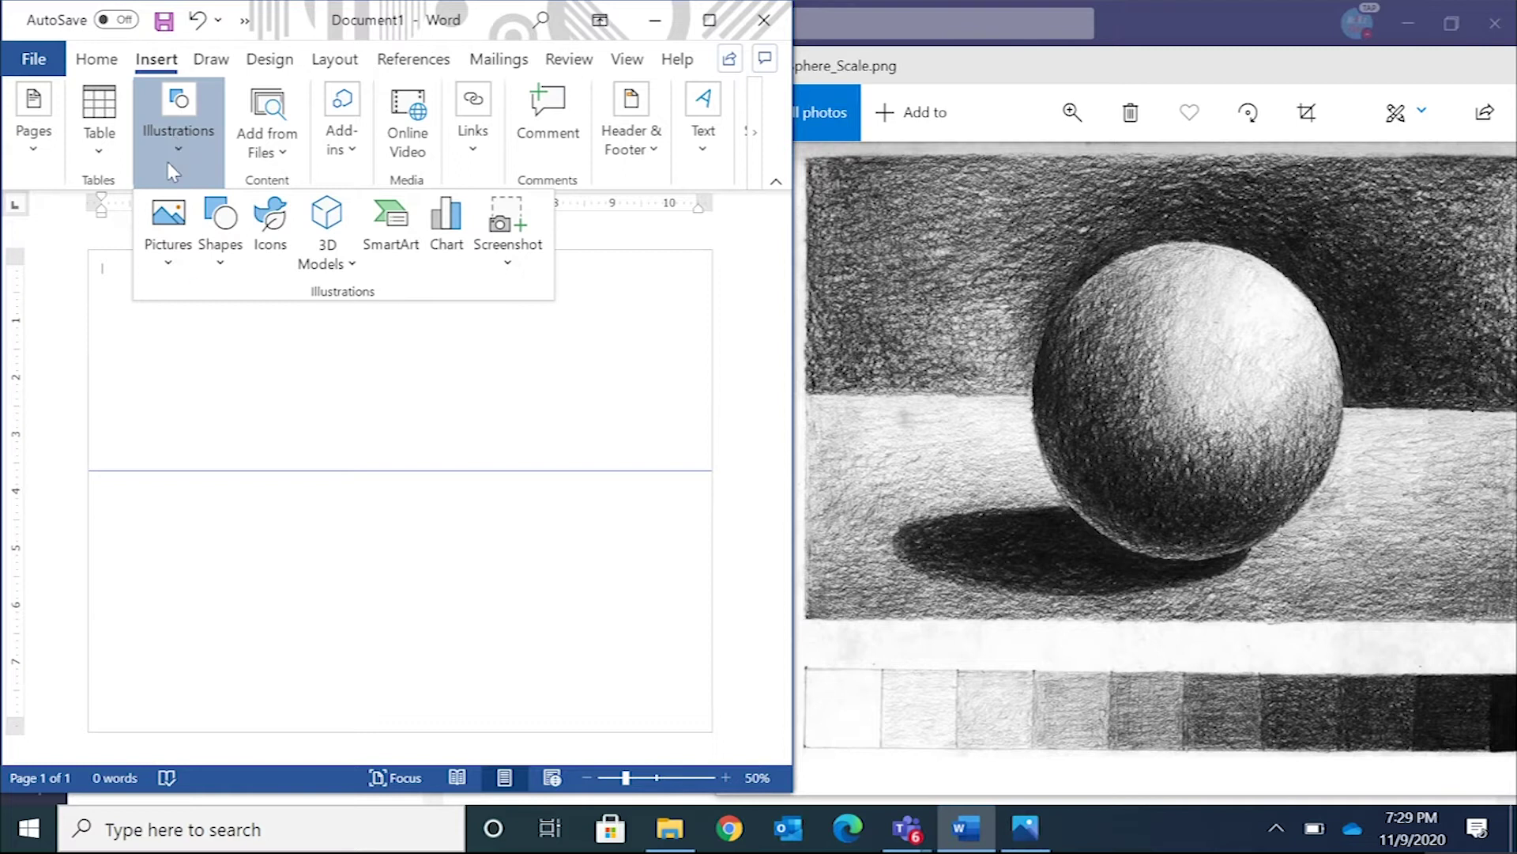
pyautogui.click(221, 227)
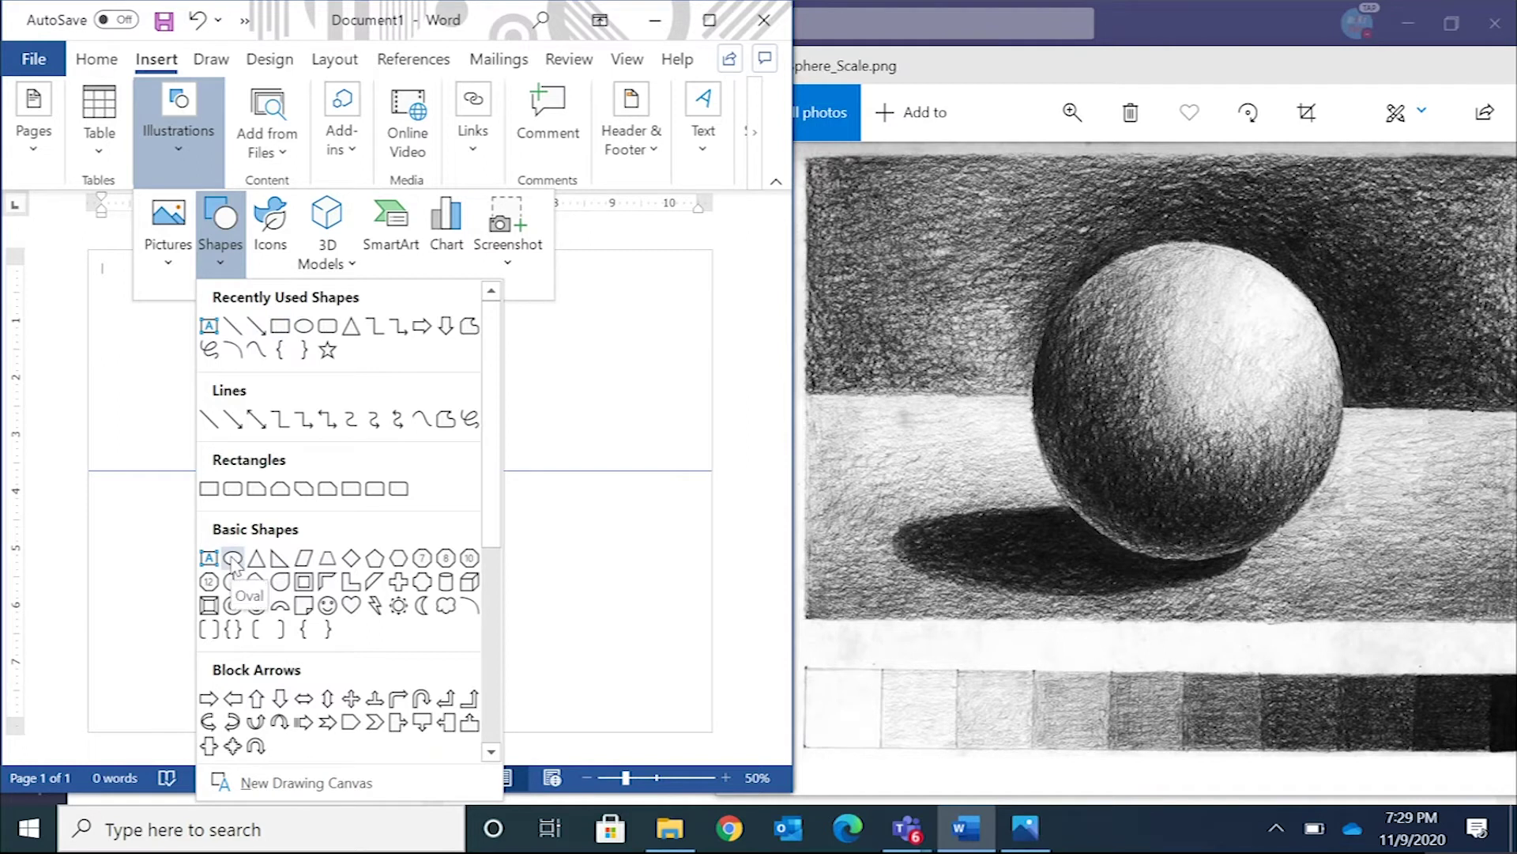
pyautogui.click(232, 559)
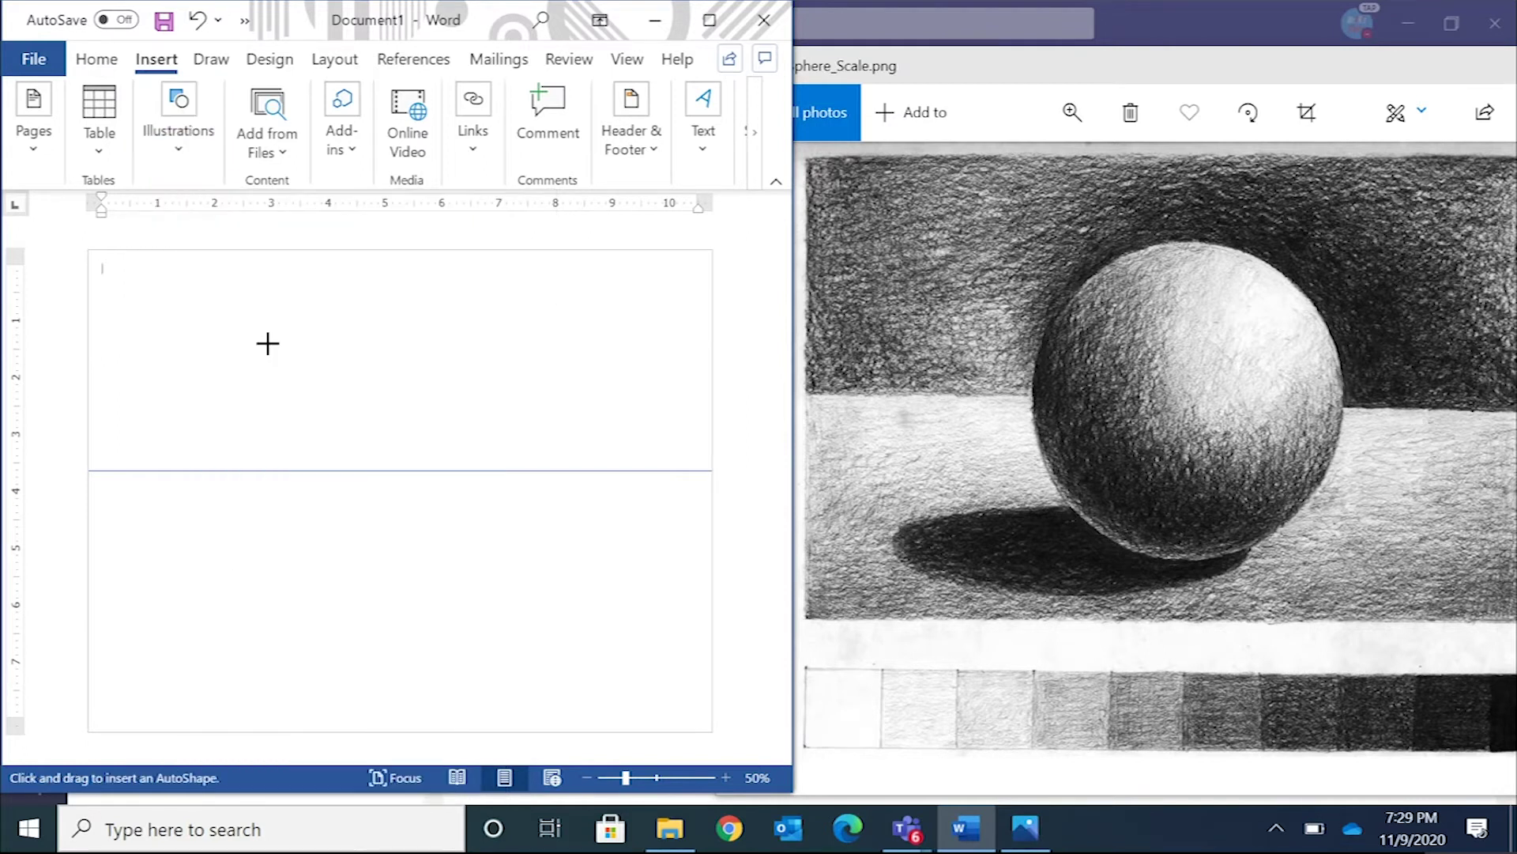
pyautogui.moveTo(268, 343); pyautogui.dragTo(316, 380)
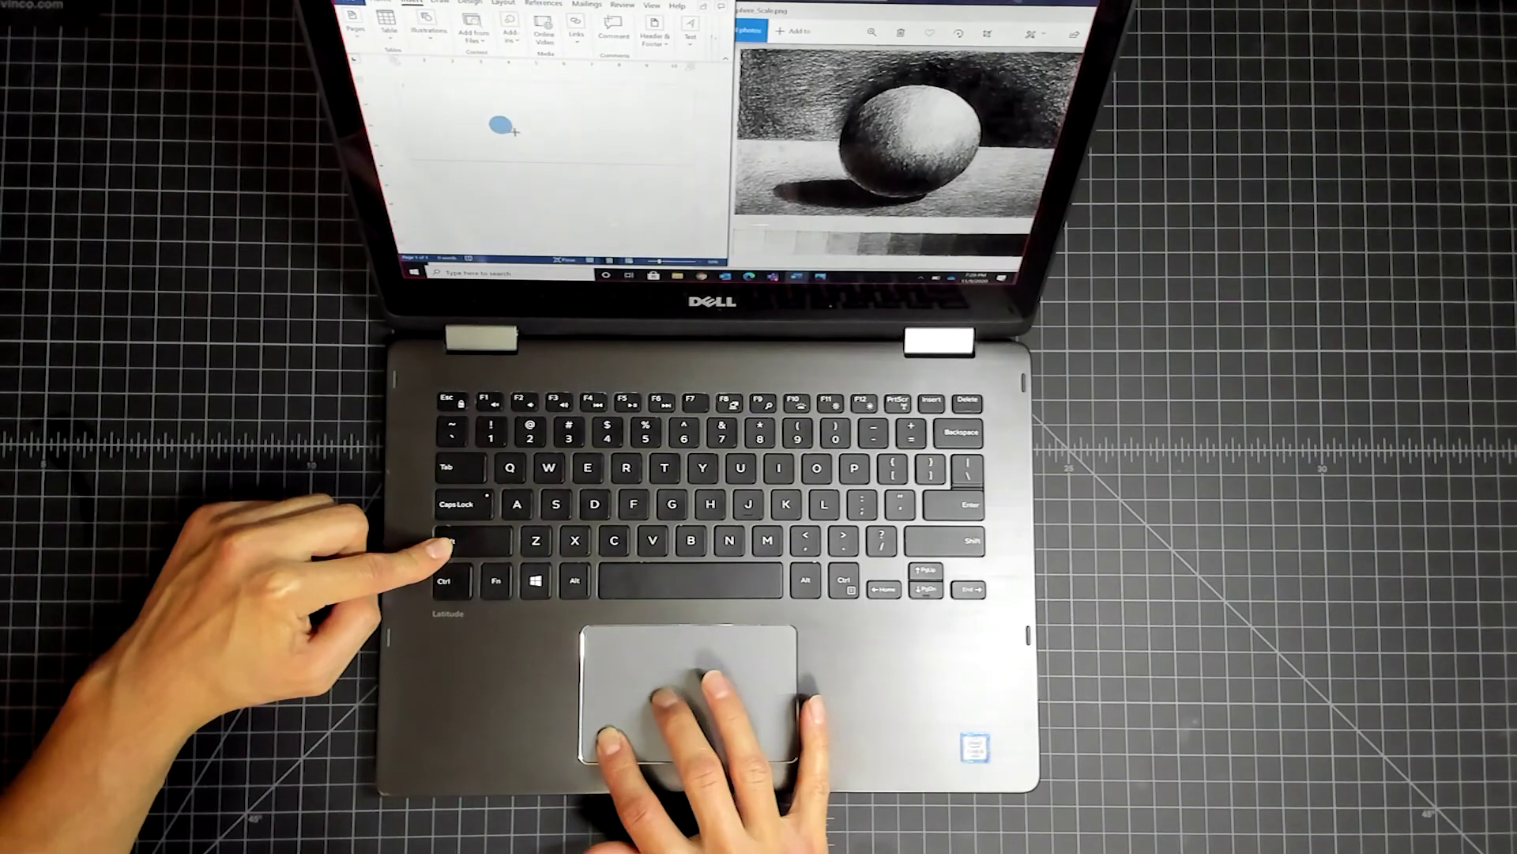
pyautogui.moveTo(564, 170); pyautogui.dragTo(630, 213)
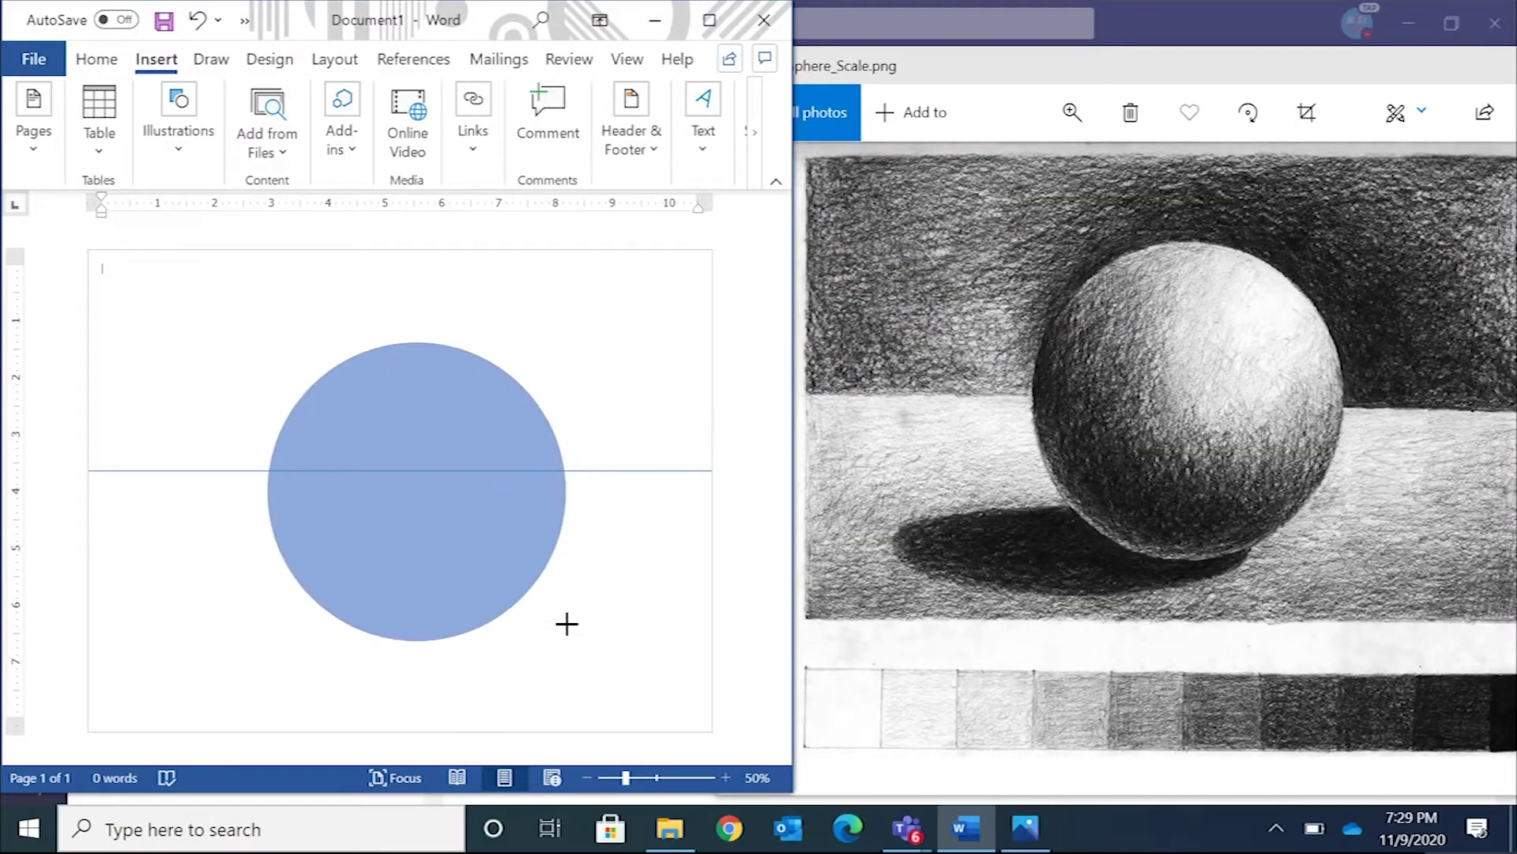
pyautogui.moveTo(566, 620); pyautogui.dragTo(579, 640)
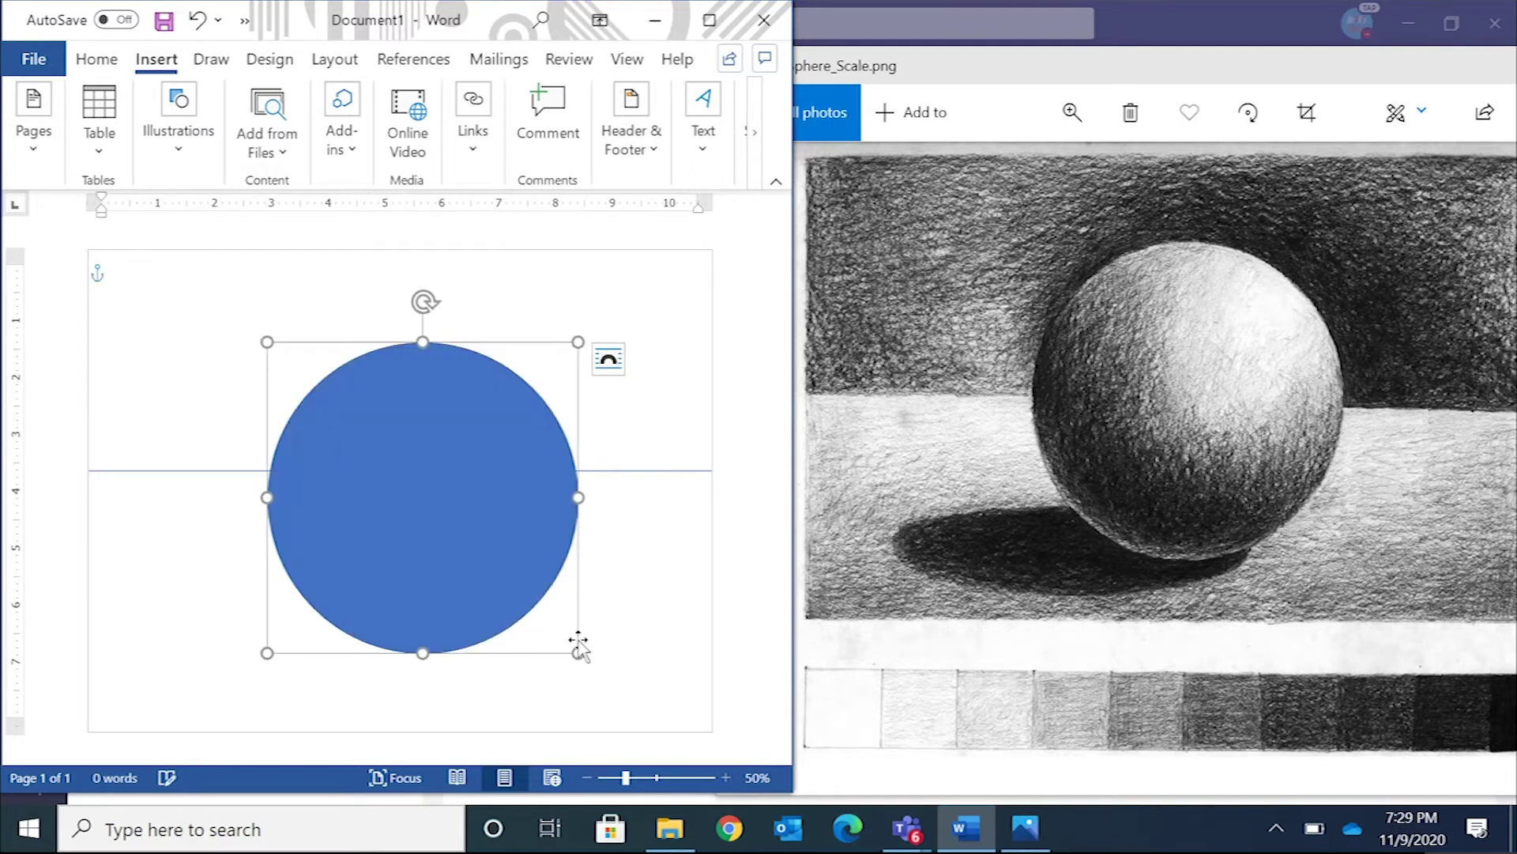
pyautogui.moveTo(515, 490); pyautogui.dragTo(499, 466)
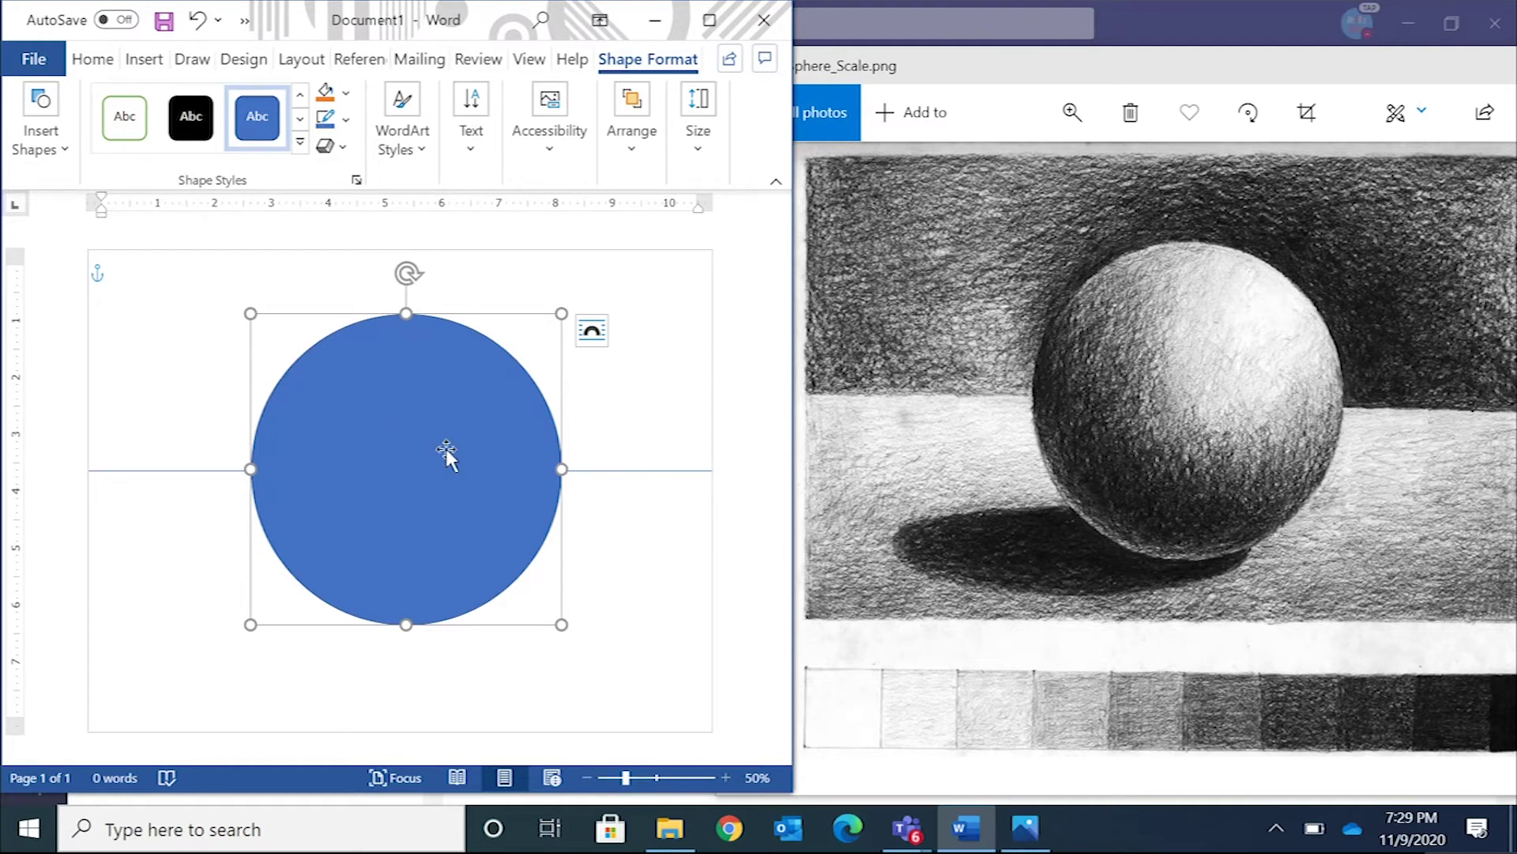
# - Give the circle a white fill and a White, Background 1, Darker 5% outline
pyautogui.click(346, 98)
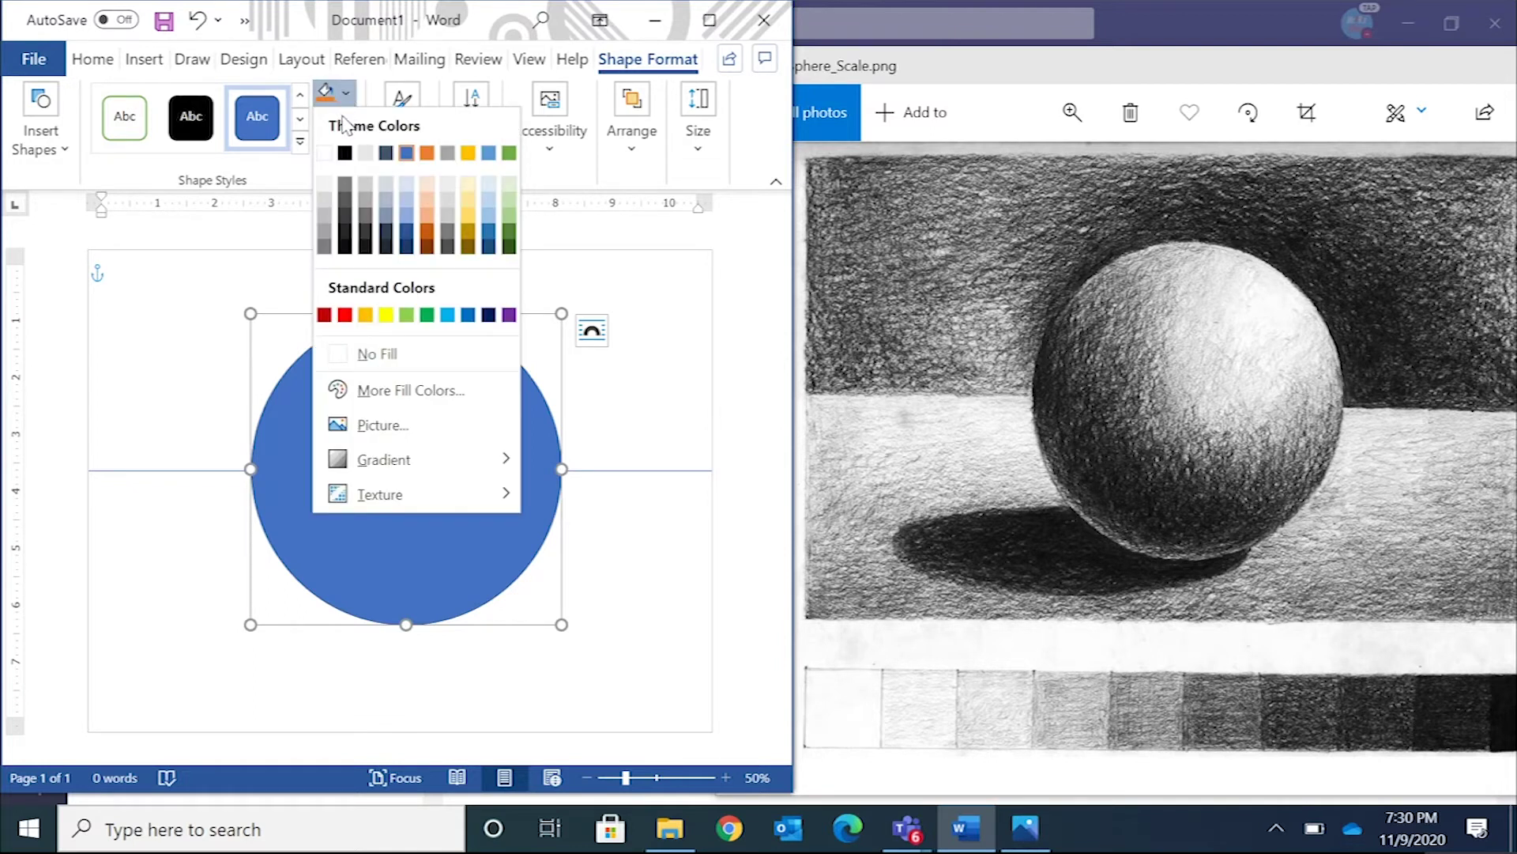
pyautogui.click(324, 153)
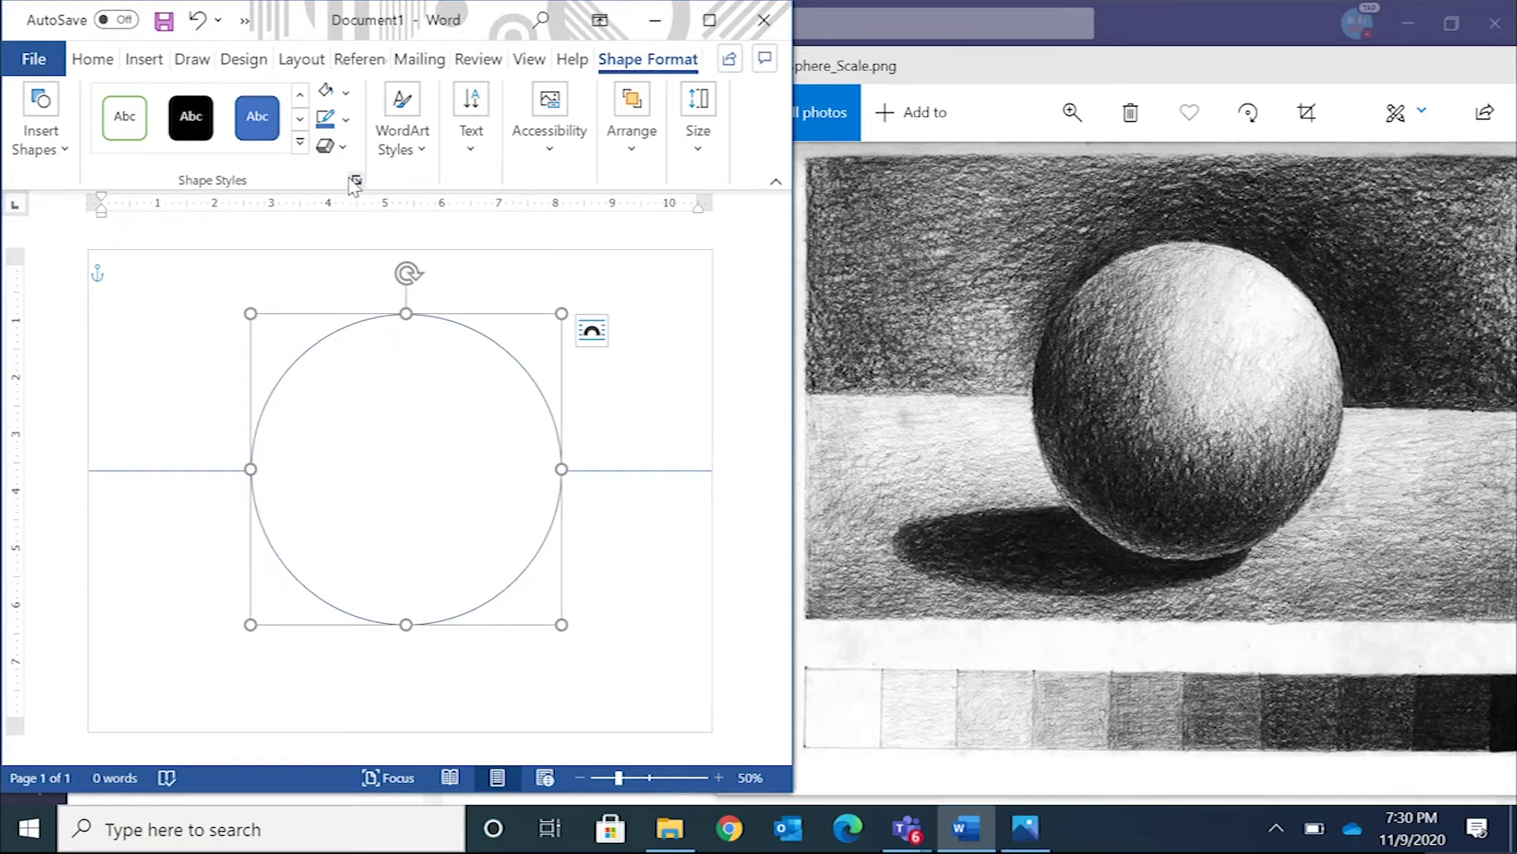
pyautogui.click(347, 121)
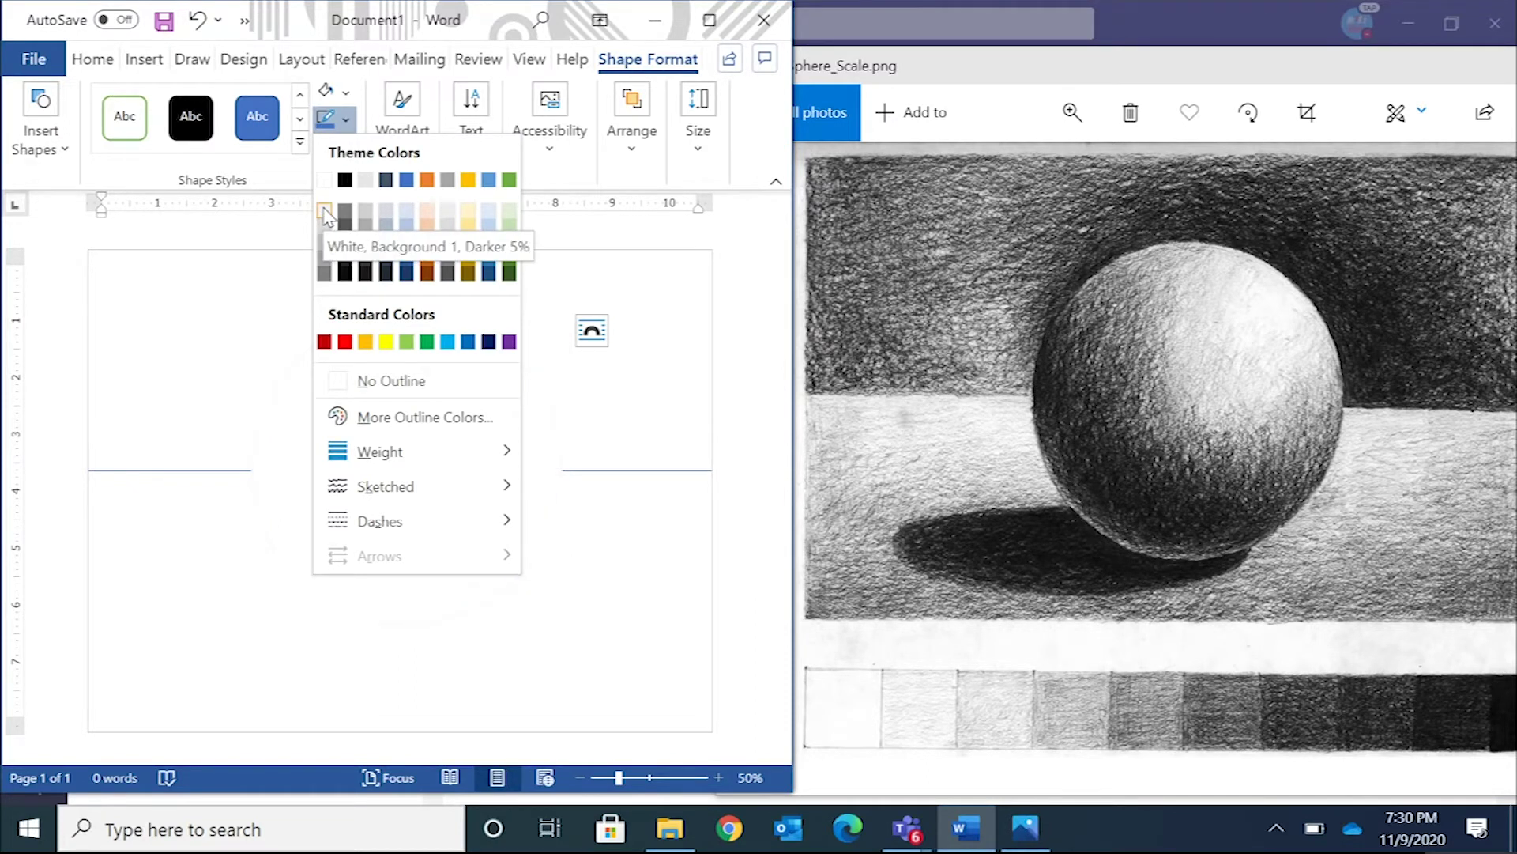
pyautogui.click(324, 212)
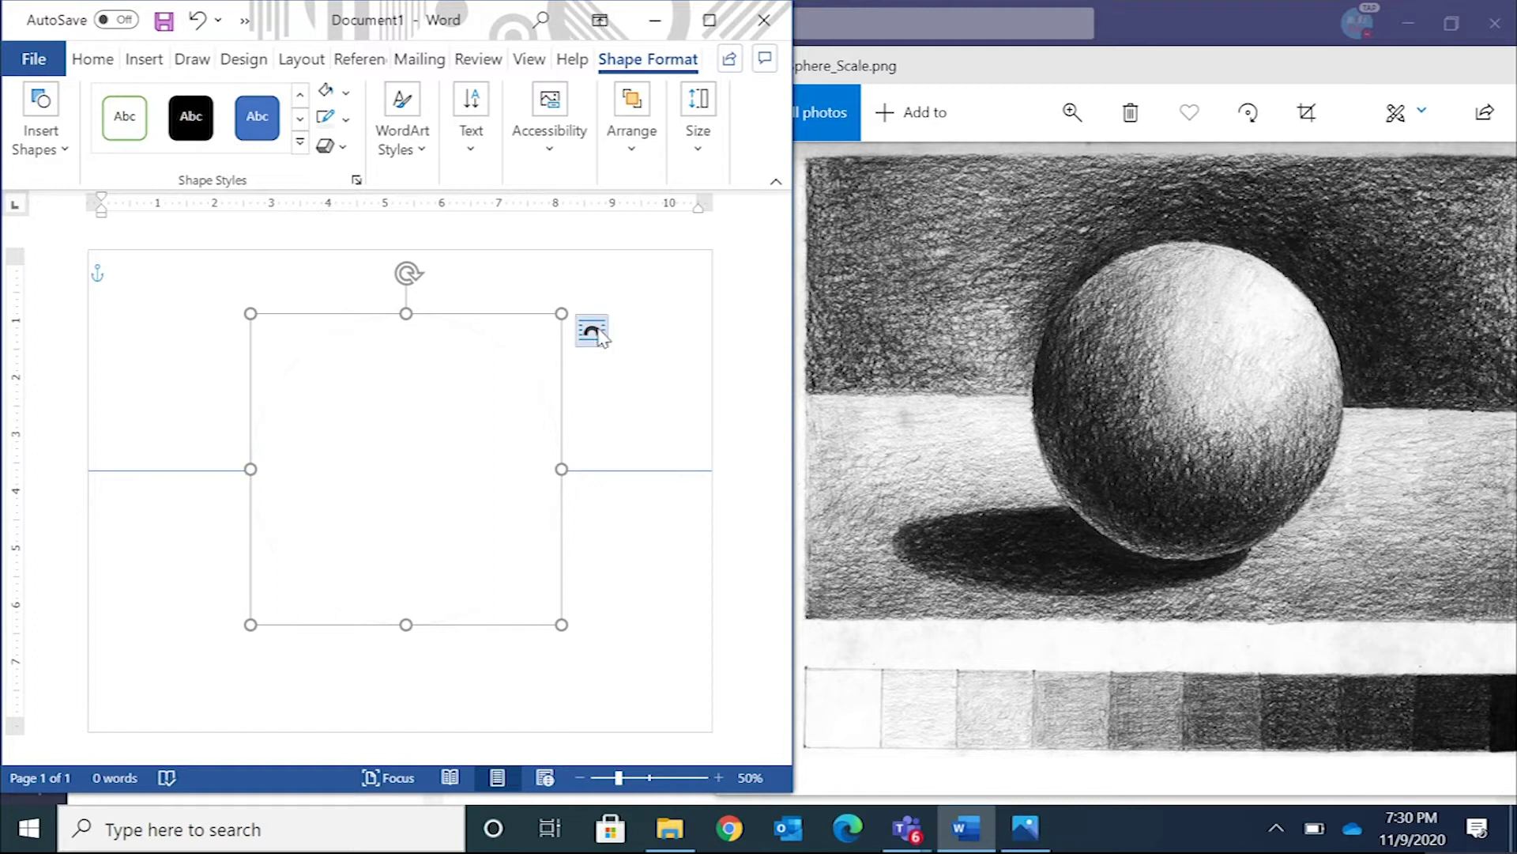
pyautogui.click(623, 370)
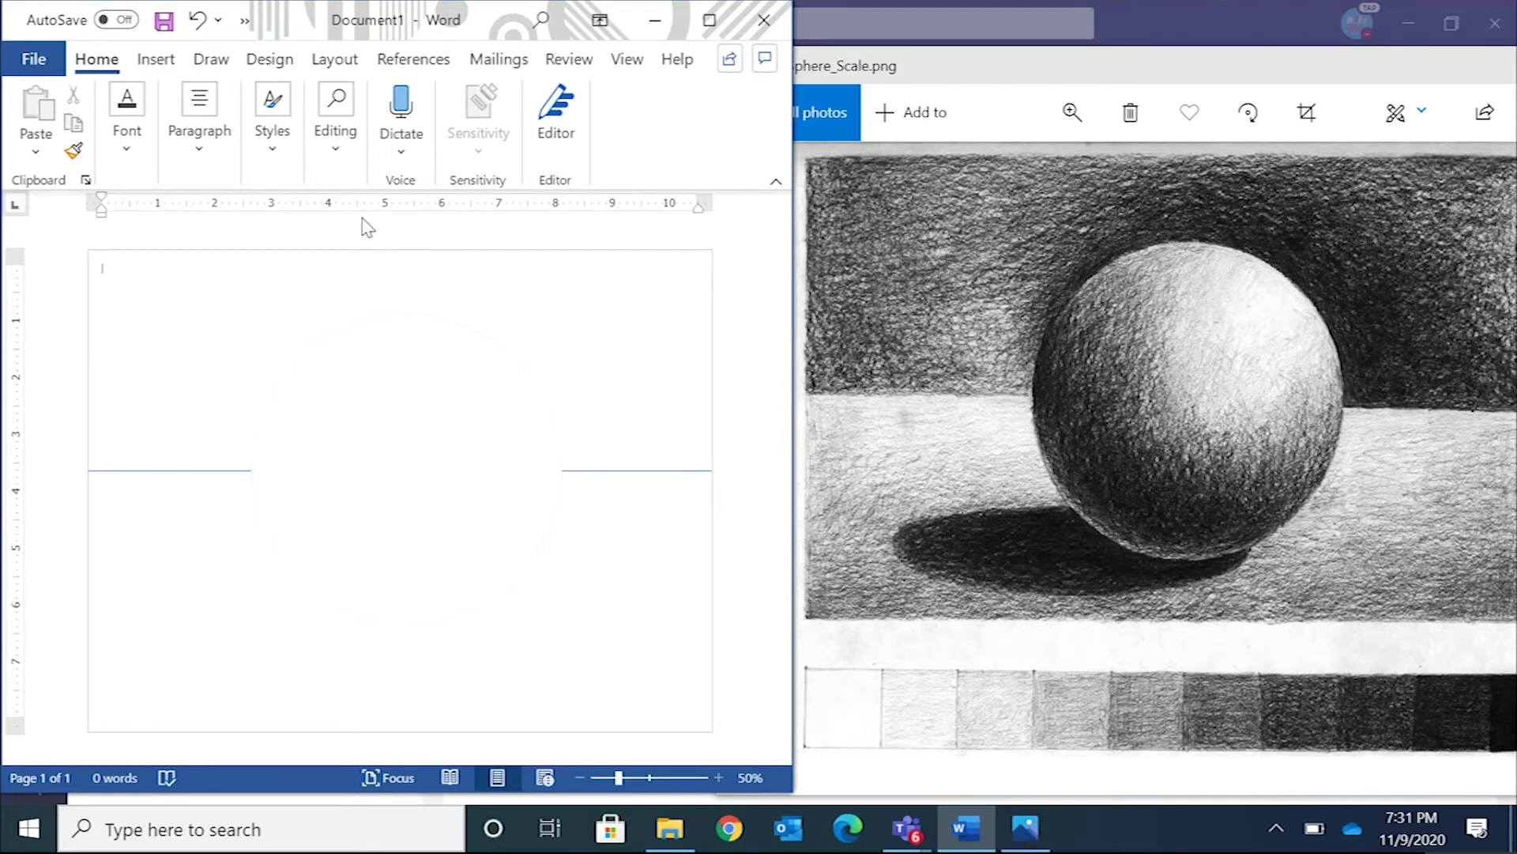
# - Turn on freehand drawing, choose the pencil pen from the Pens gallery and set it to Gray
pyautogui.click(210, 60)
pyautogui.click(32, 117)
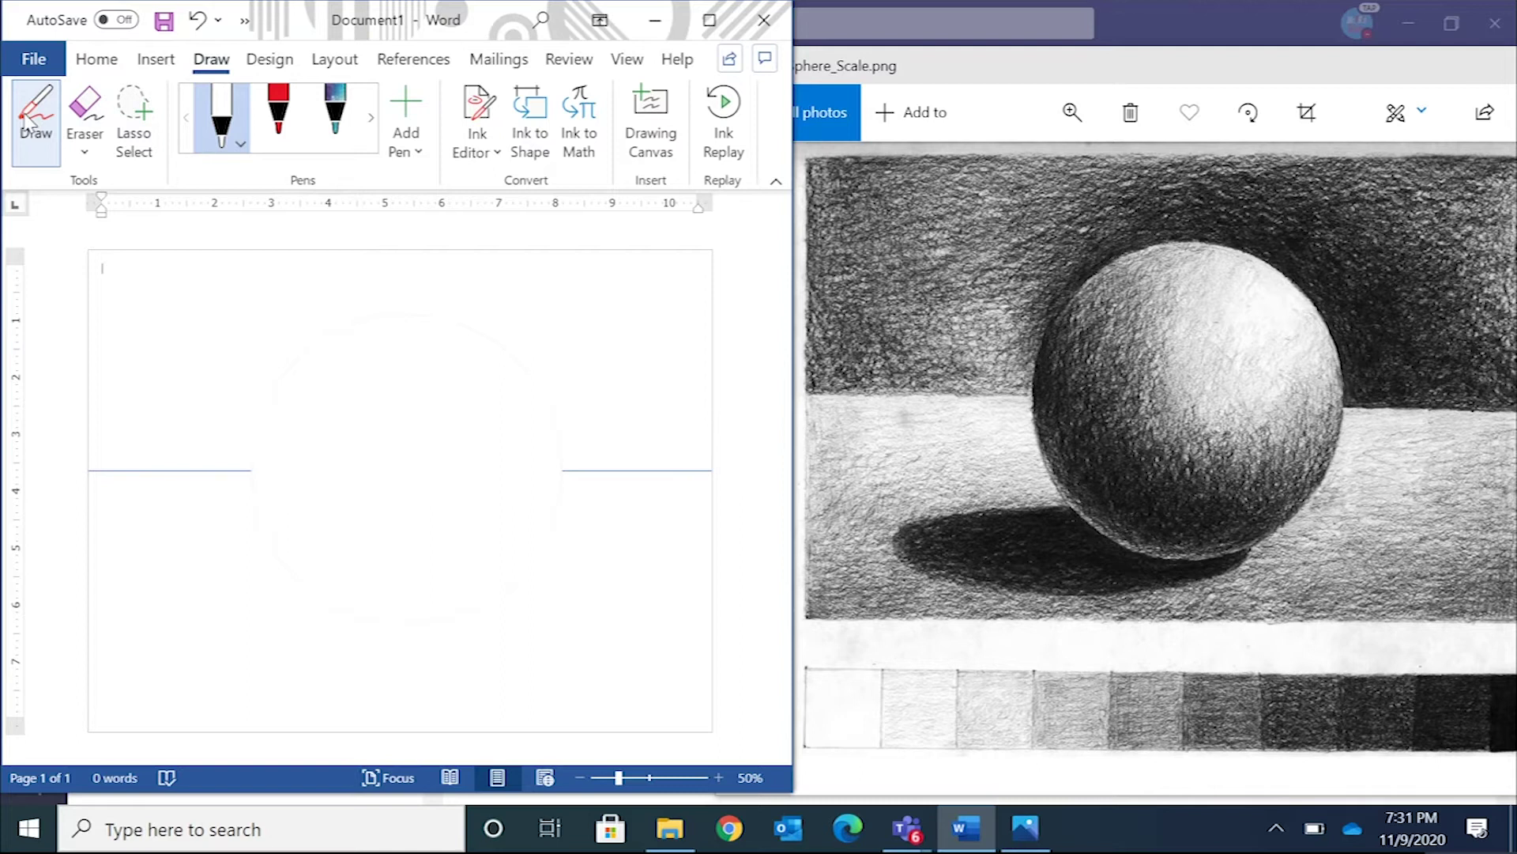
pyautogui.click(375, 120)
pyautogui.click(374, 120)
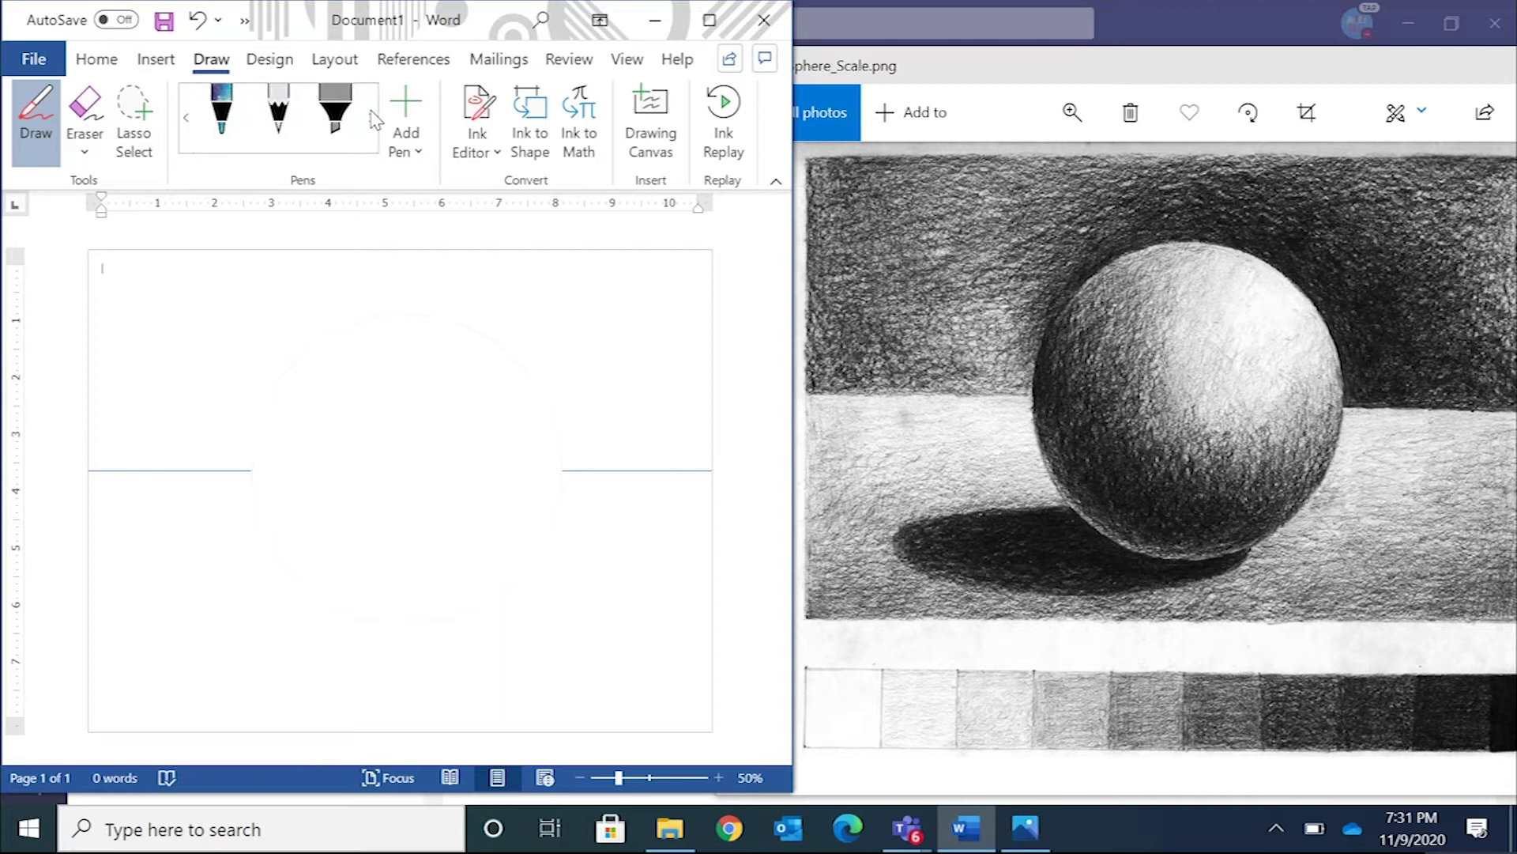
pyautogui.click(279, 110)
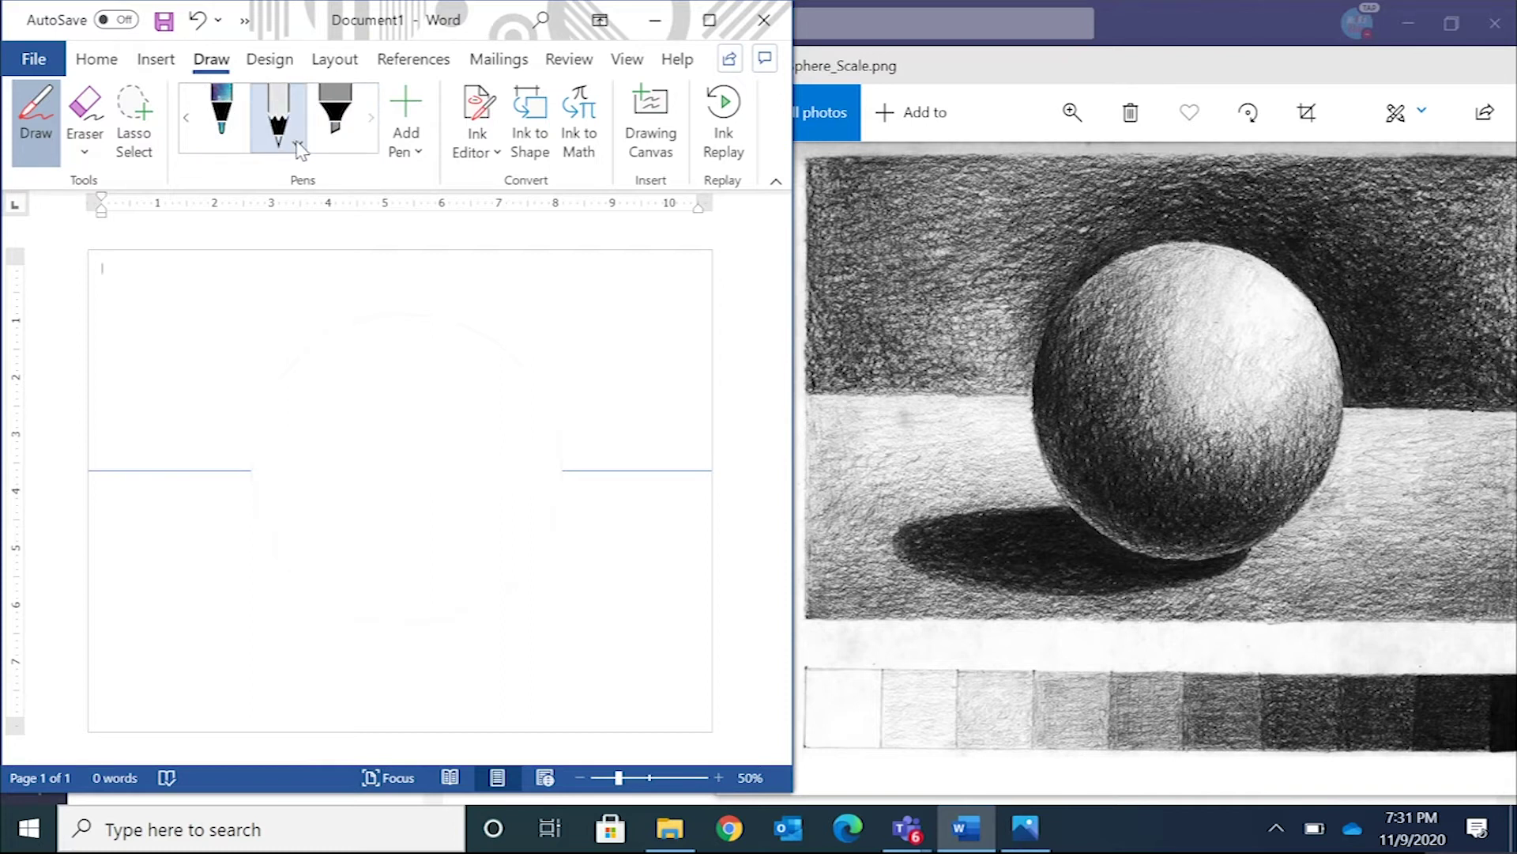
pyautogui.click(299, 147)
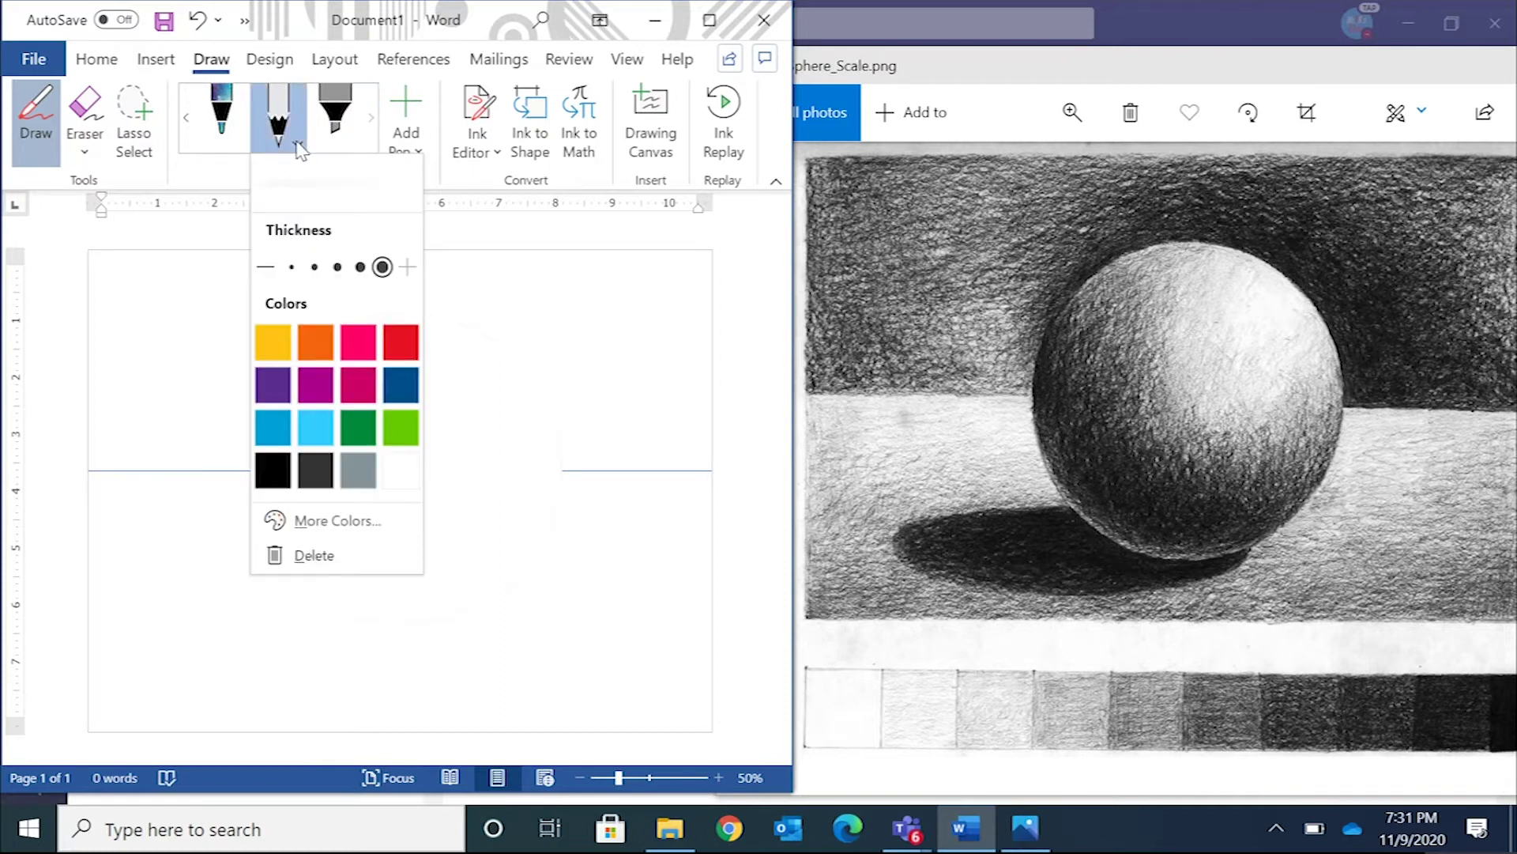
pyautogui.click(359, 473)
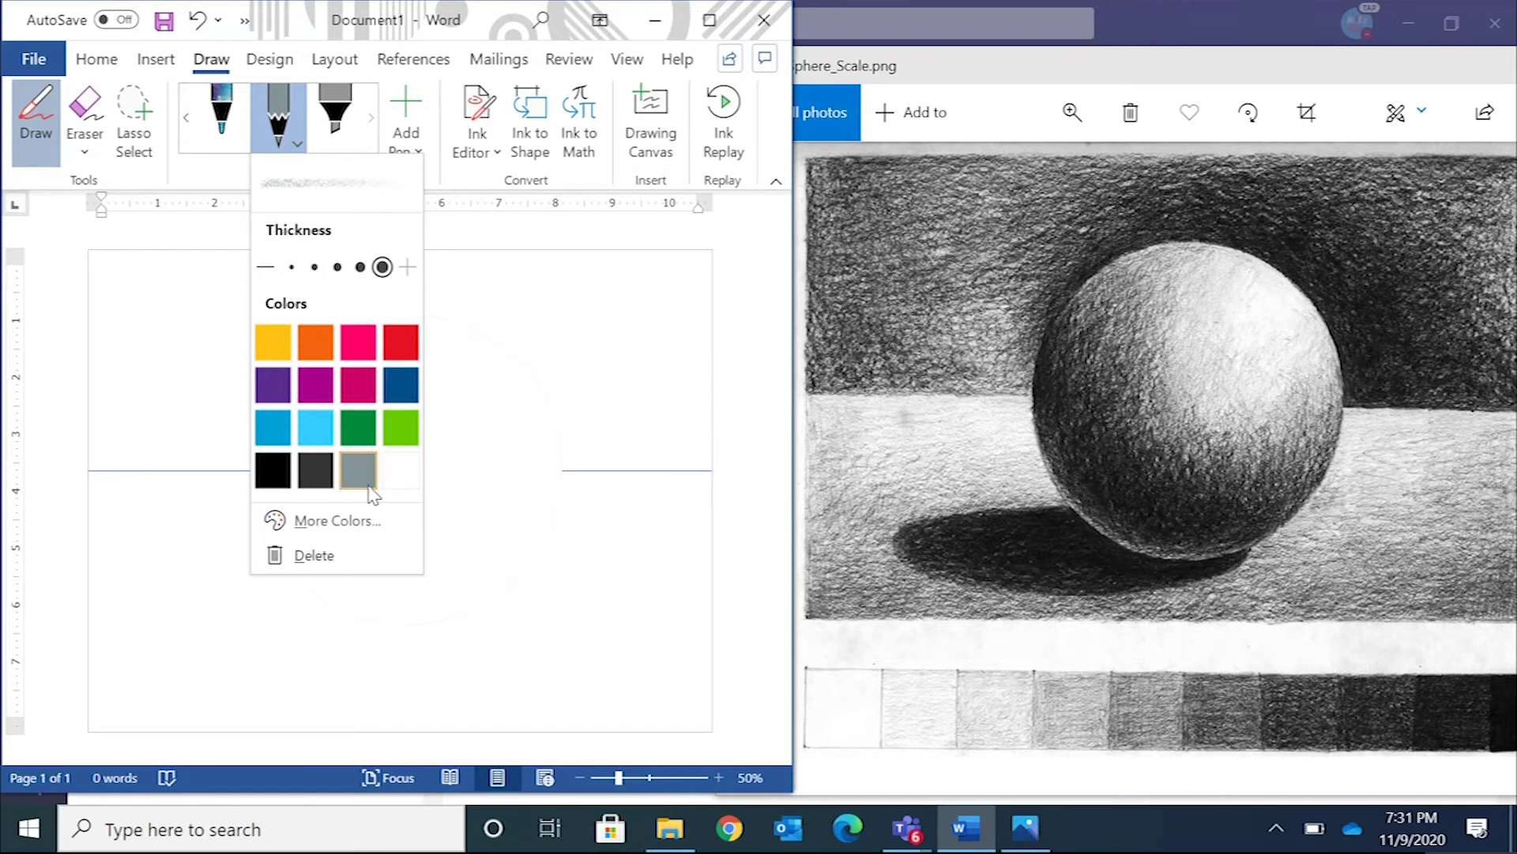
# - Give the pencil a custom pale grey ink, #EAEDEE, through More Colors
pyautogui.click(339, 523)
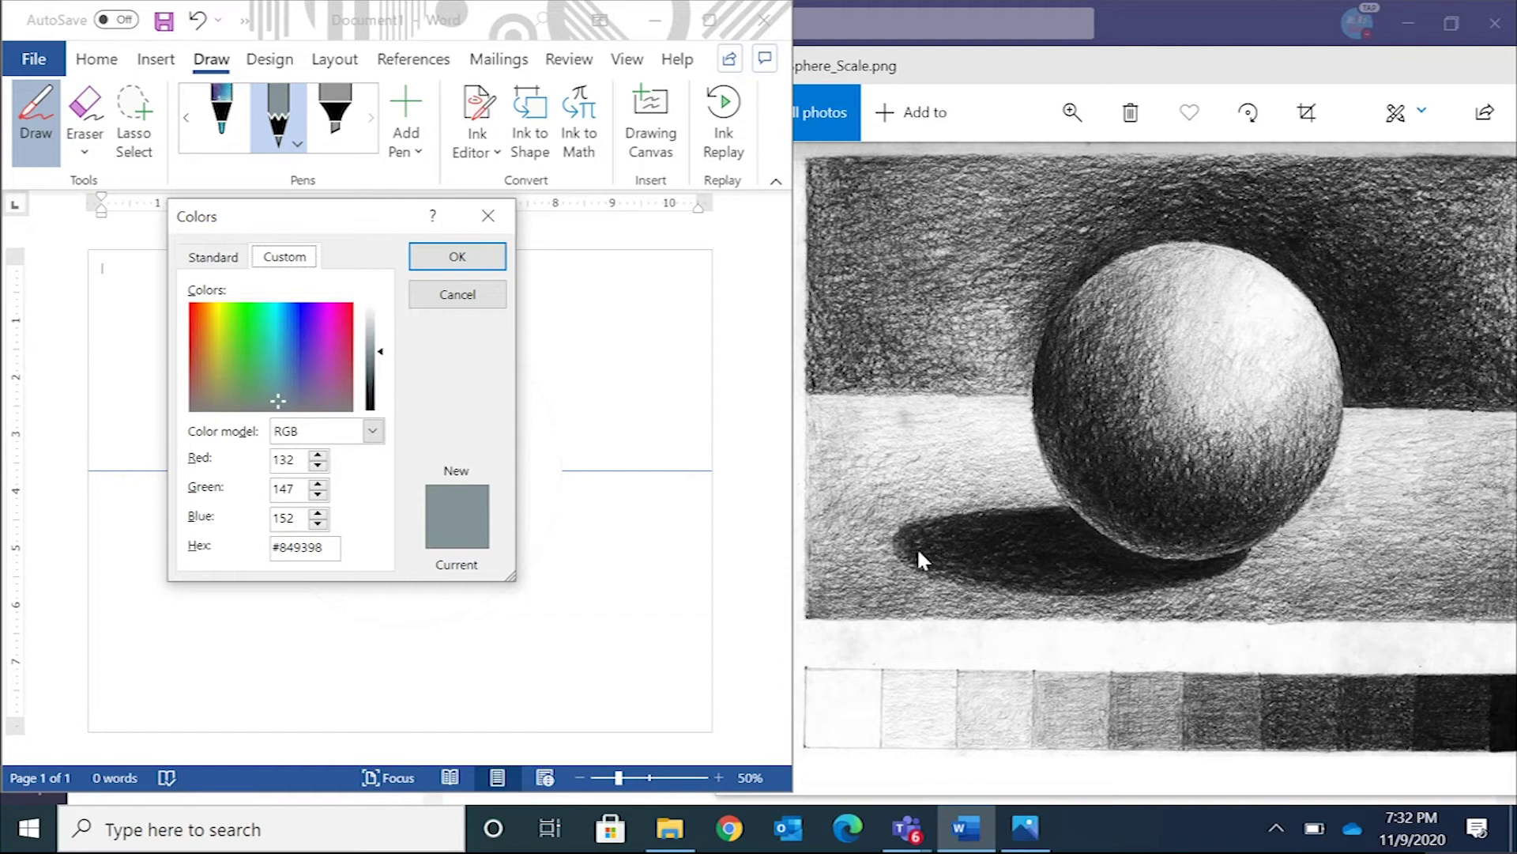
pyautogui.click(379, 348)
pyautogui.moveTo(378, 347); pyautogui.dragTo(379, 314)
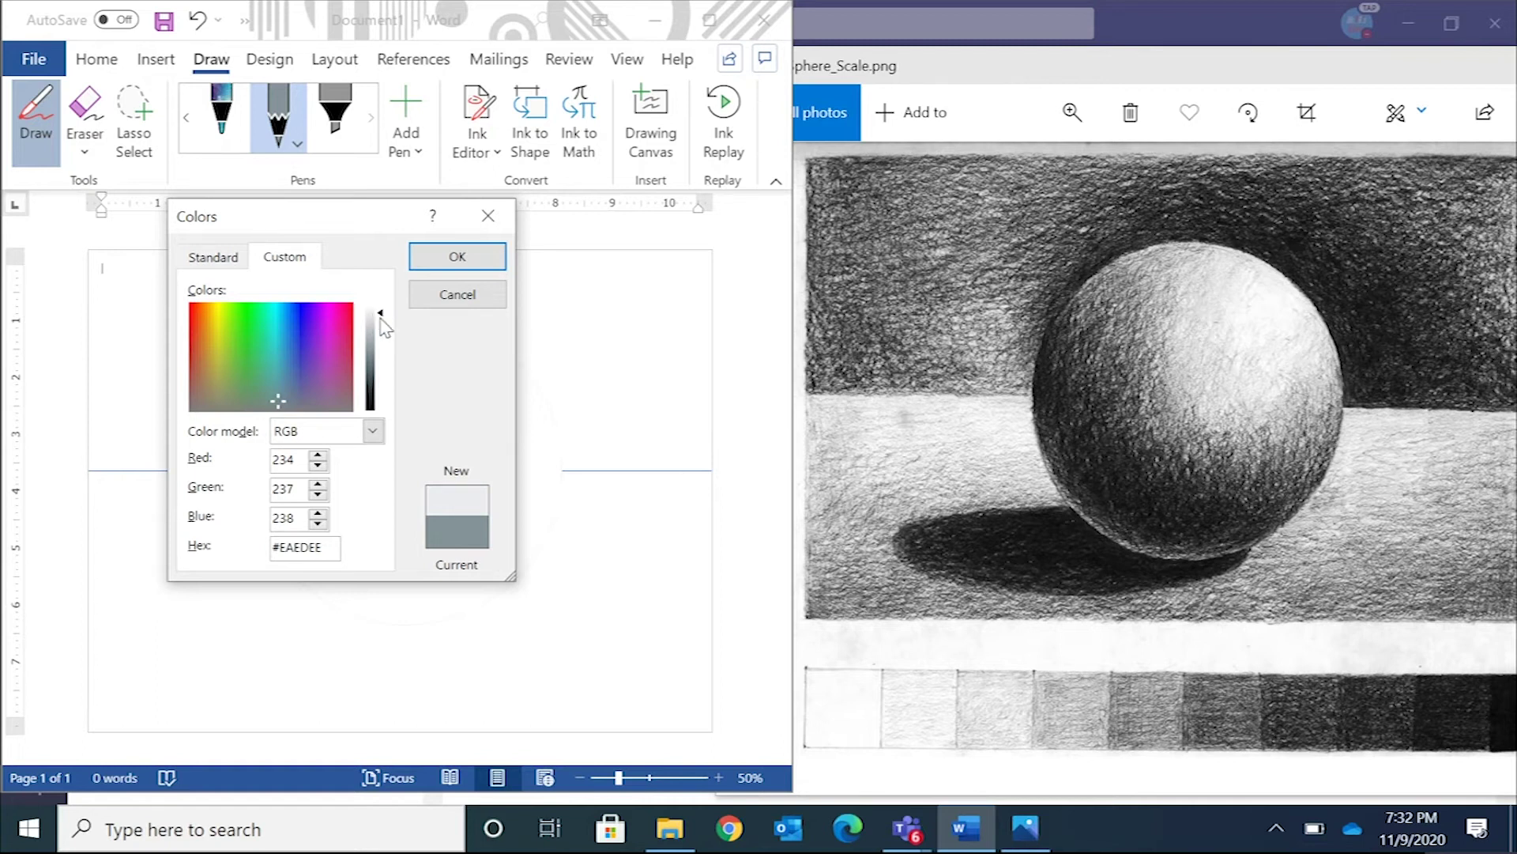
pyautogui.click(452, 258)
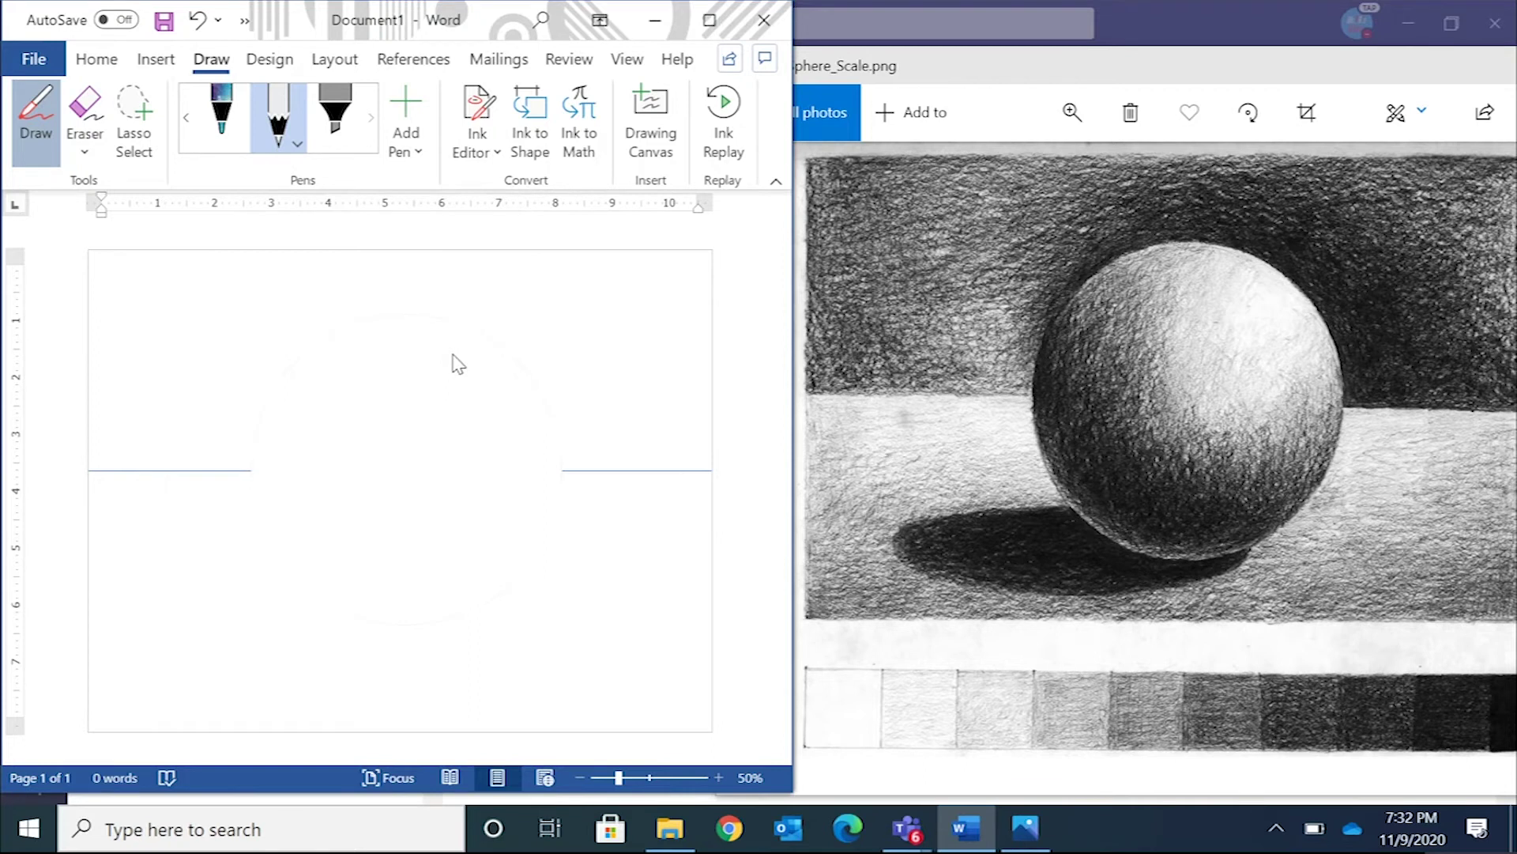
# - Zoom the page to 79% and lighten the pencil colour slightly through More Colors
pyautogui.click(636, 778)
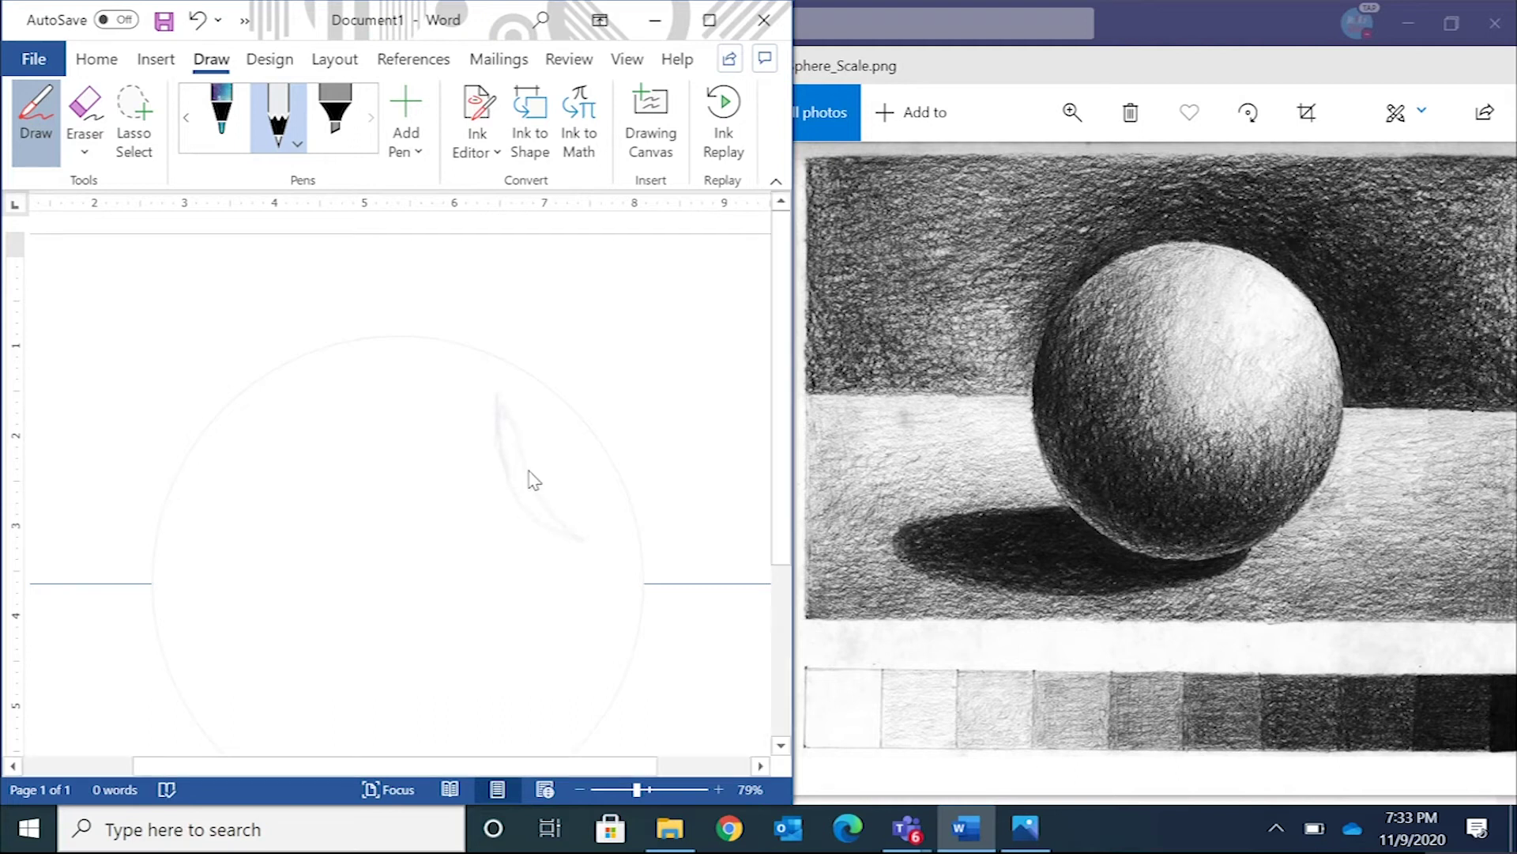
pyautogui.click(278, 118)
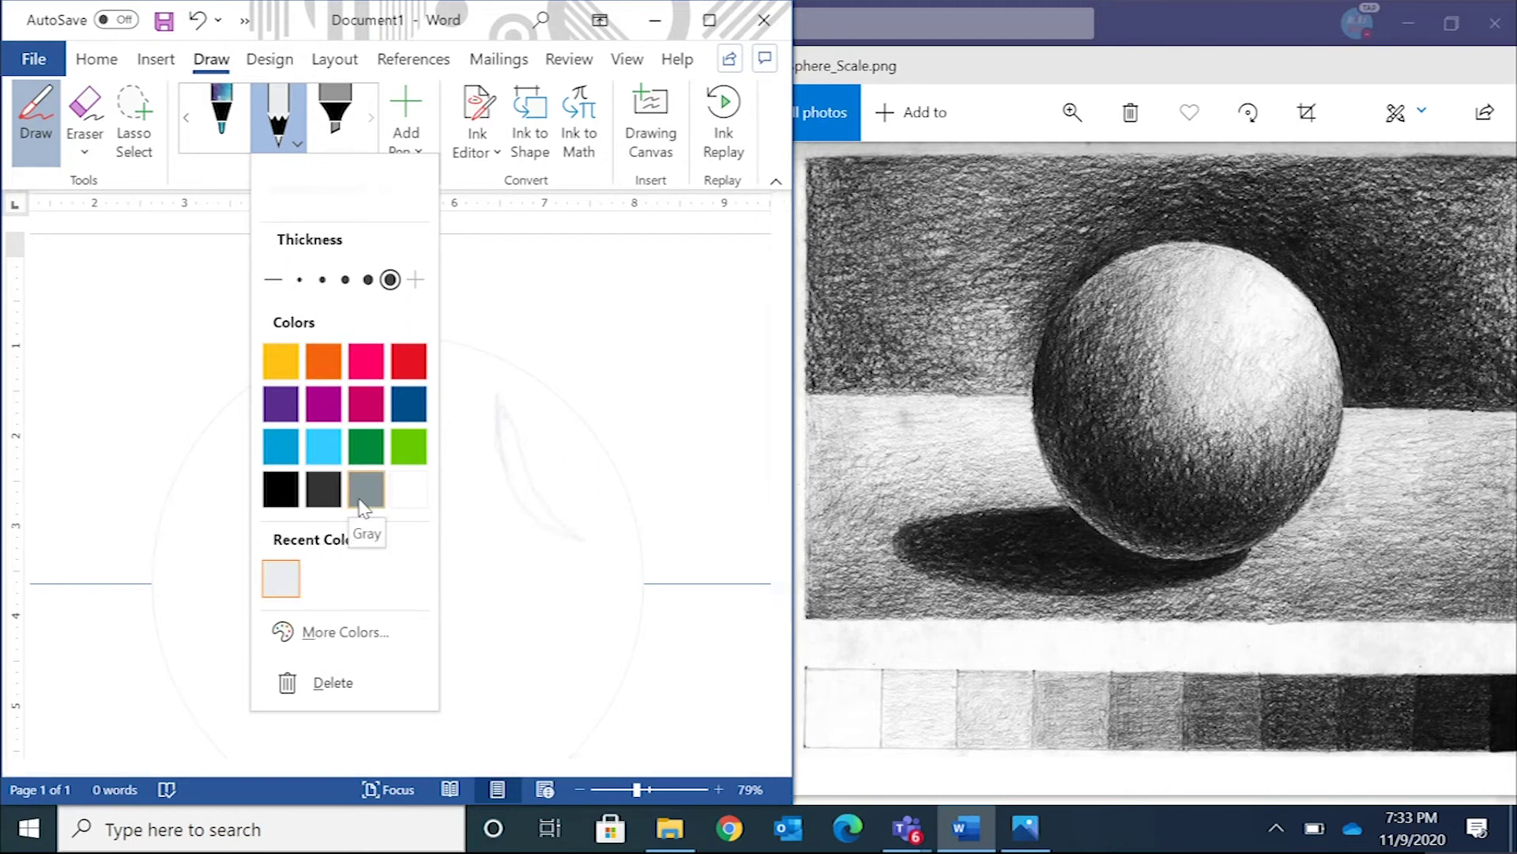
pyautogui.click(318, 632)
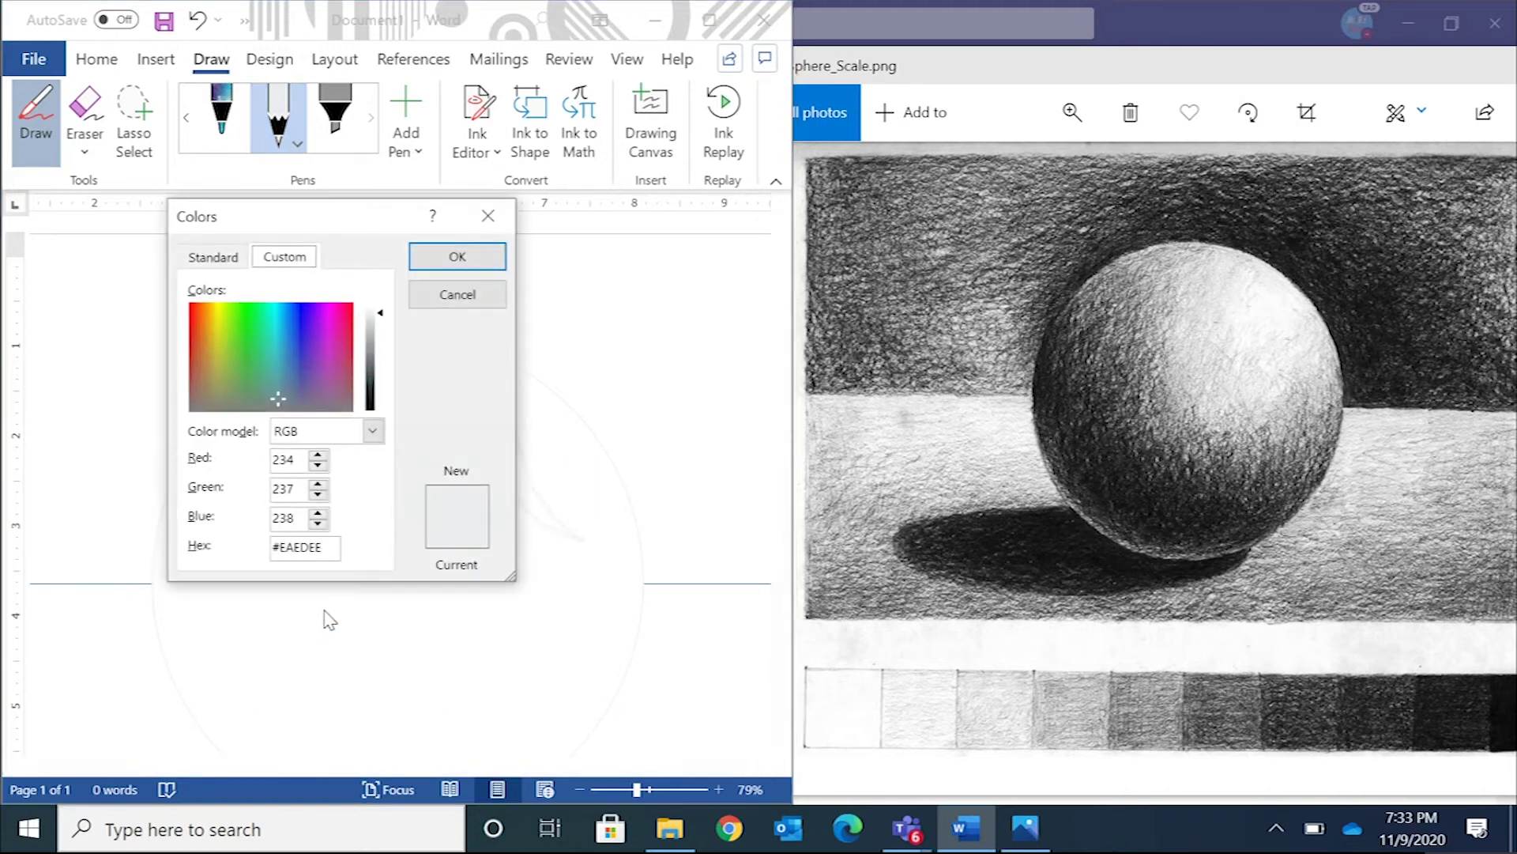
pyautogui.moveTo(381, 316); pyautogui.dragTo(380, 313)
pyautogui.click(443, 257)
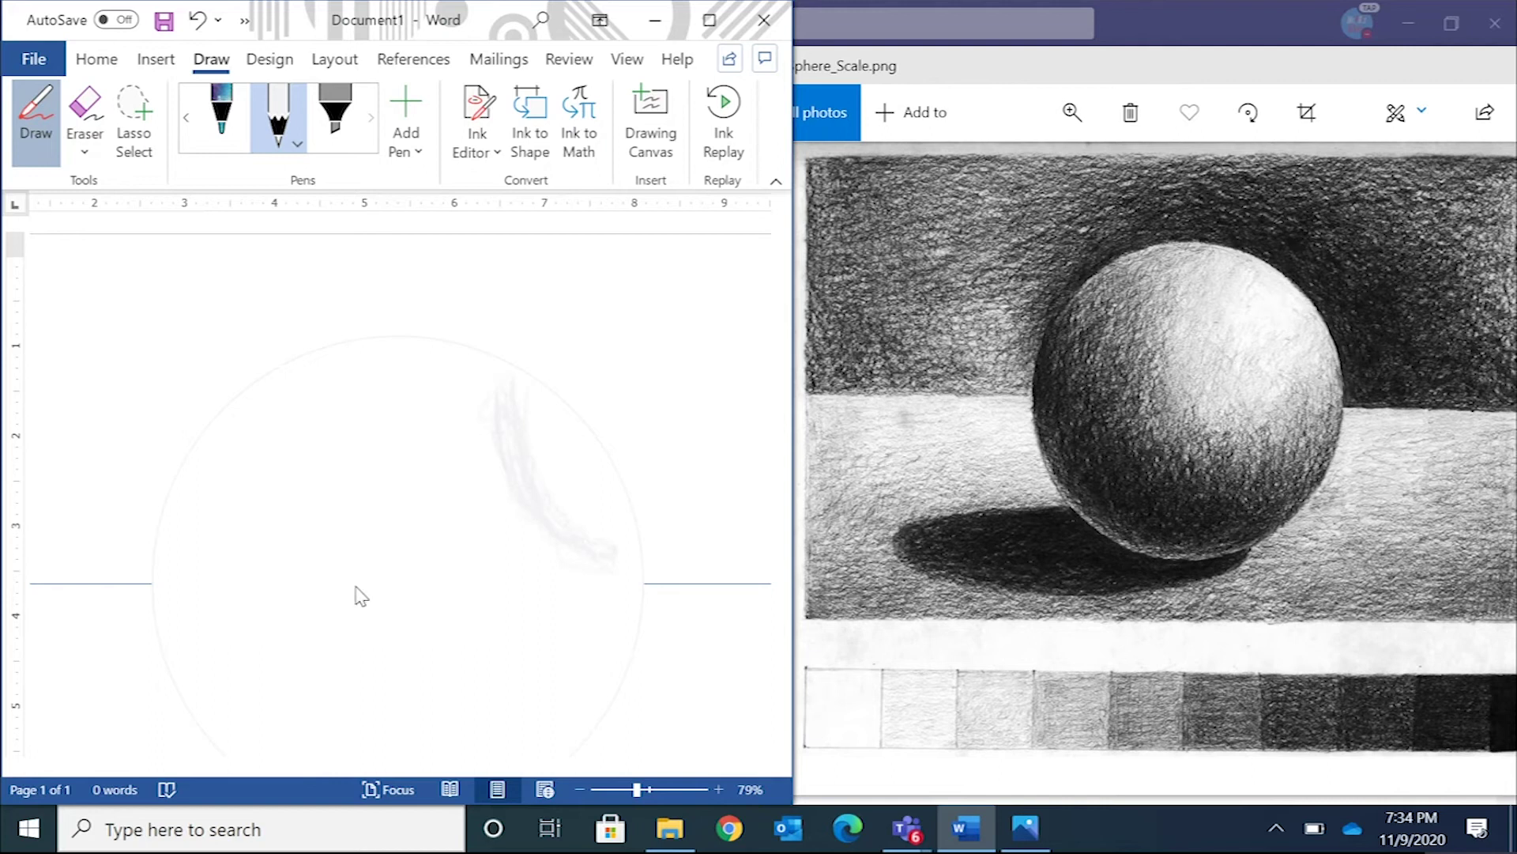
pyautogui.click(281, 126)
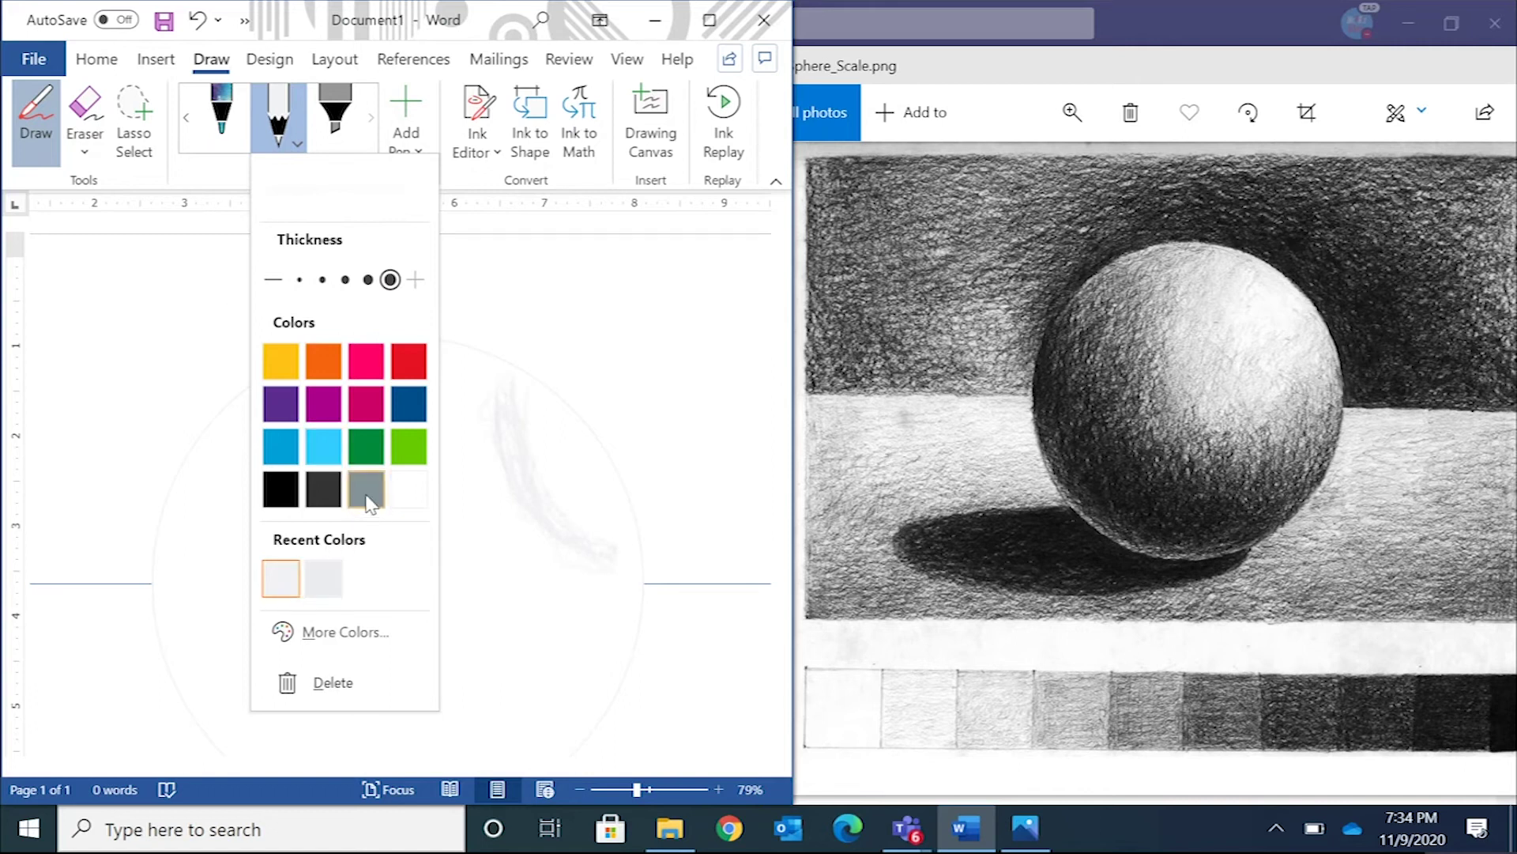
# - Change the pencil ink to a near-black grey in the More Colors dialog
pyautogui.click(324, 633)
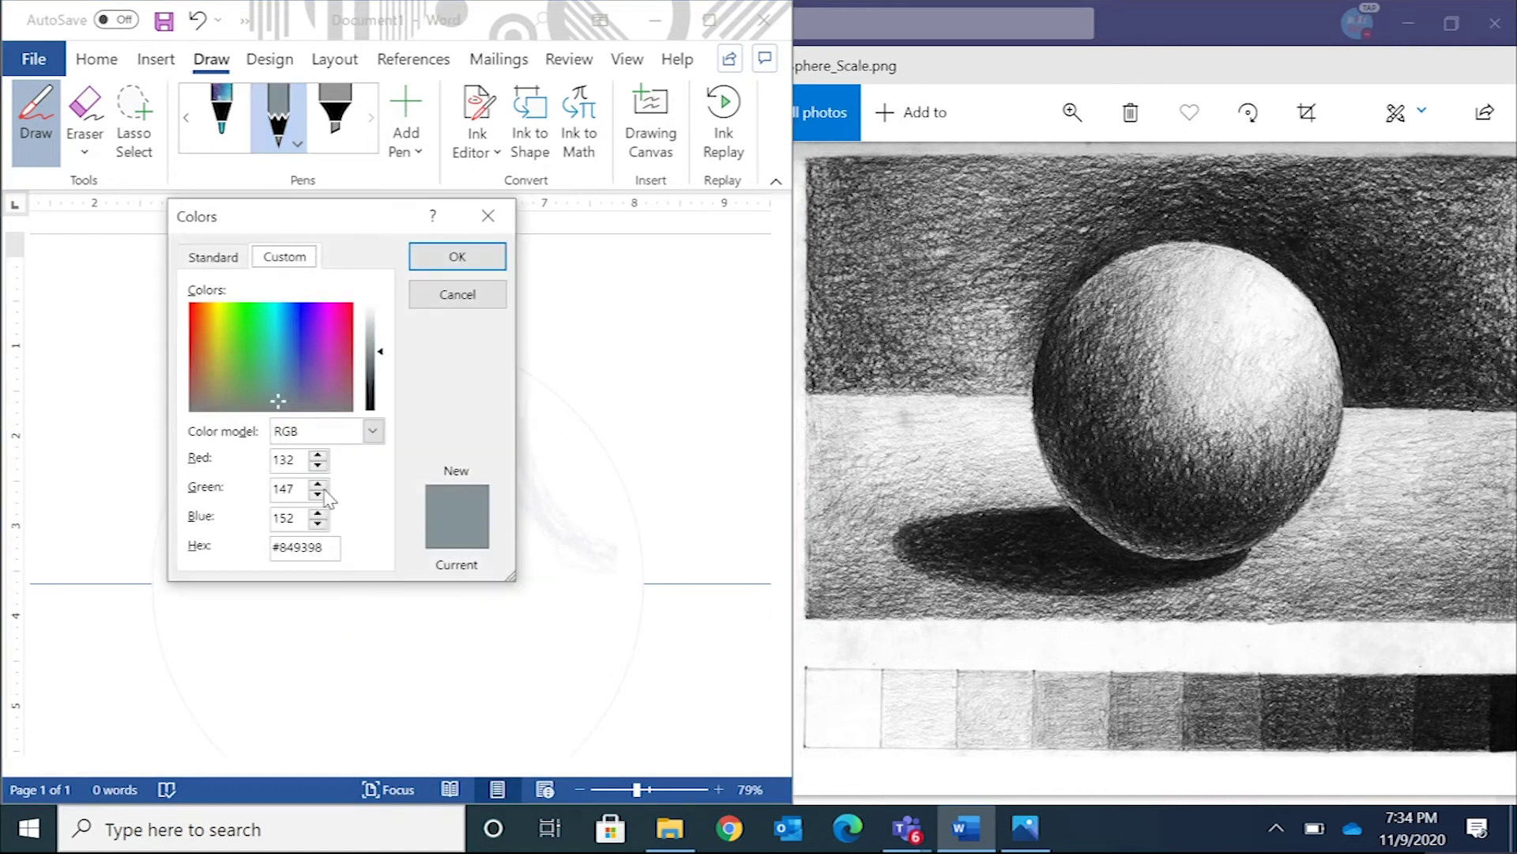
pyautogui.click(371, 401)
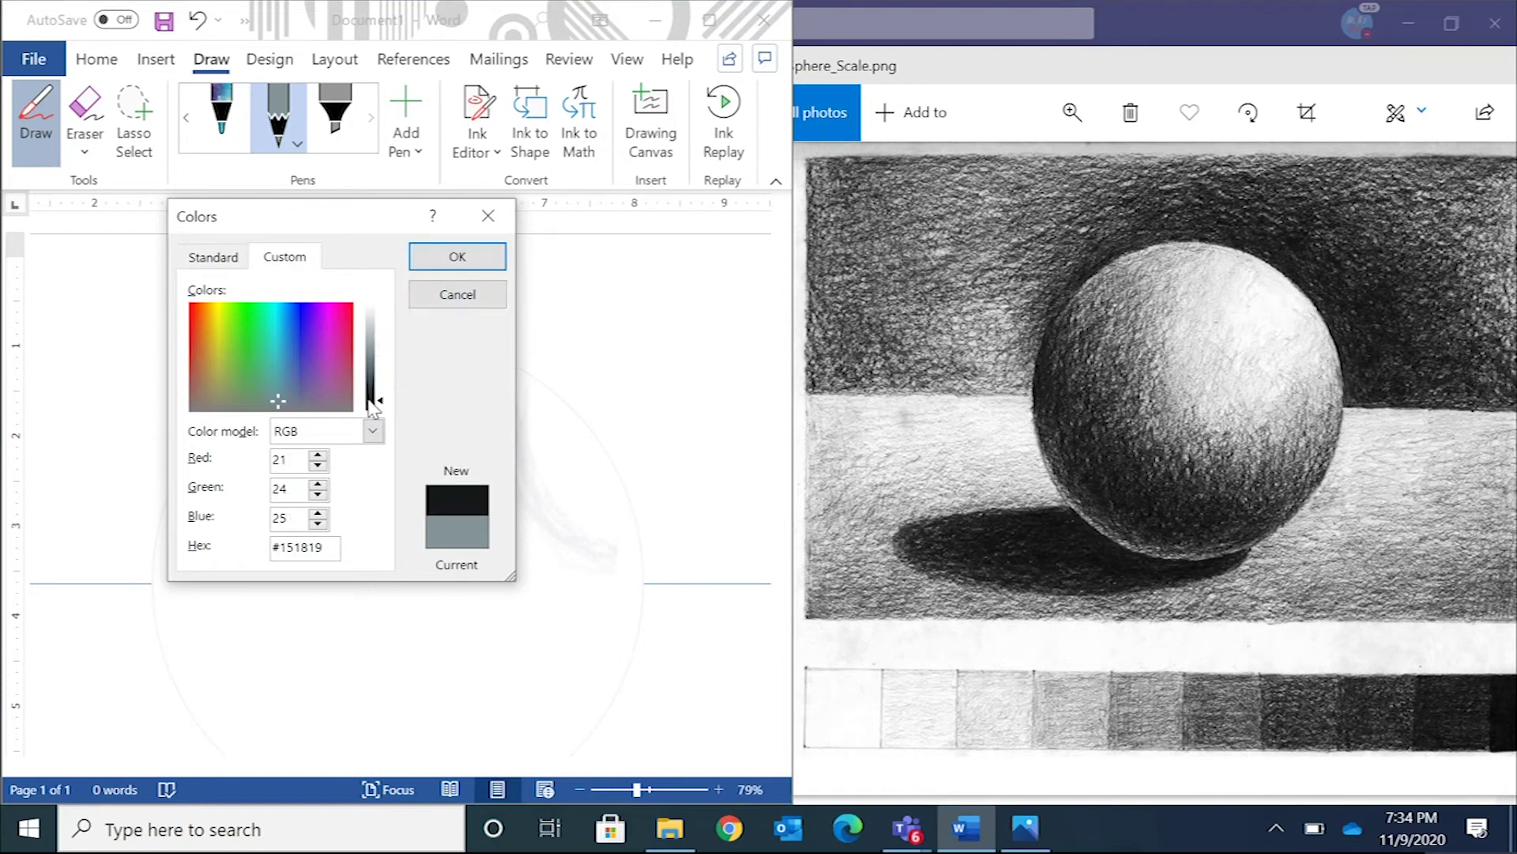
pyautogui.click(456, 294)
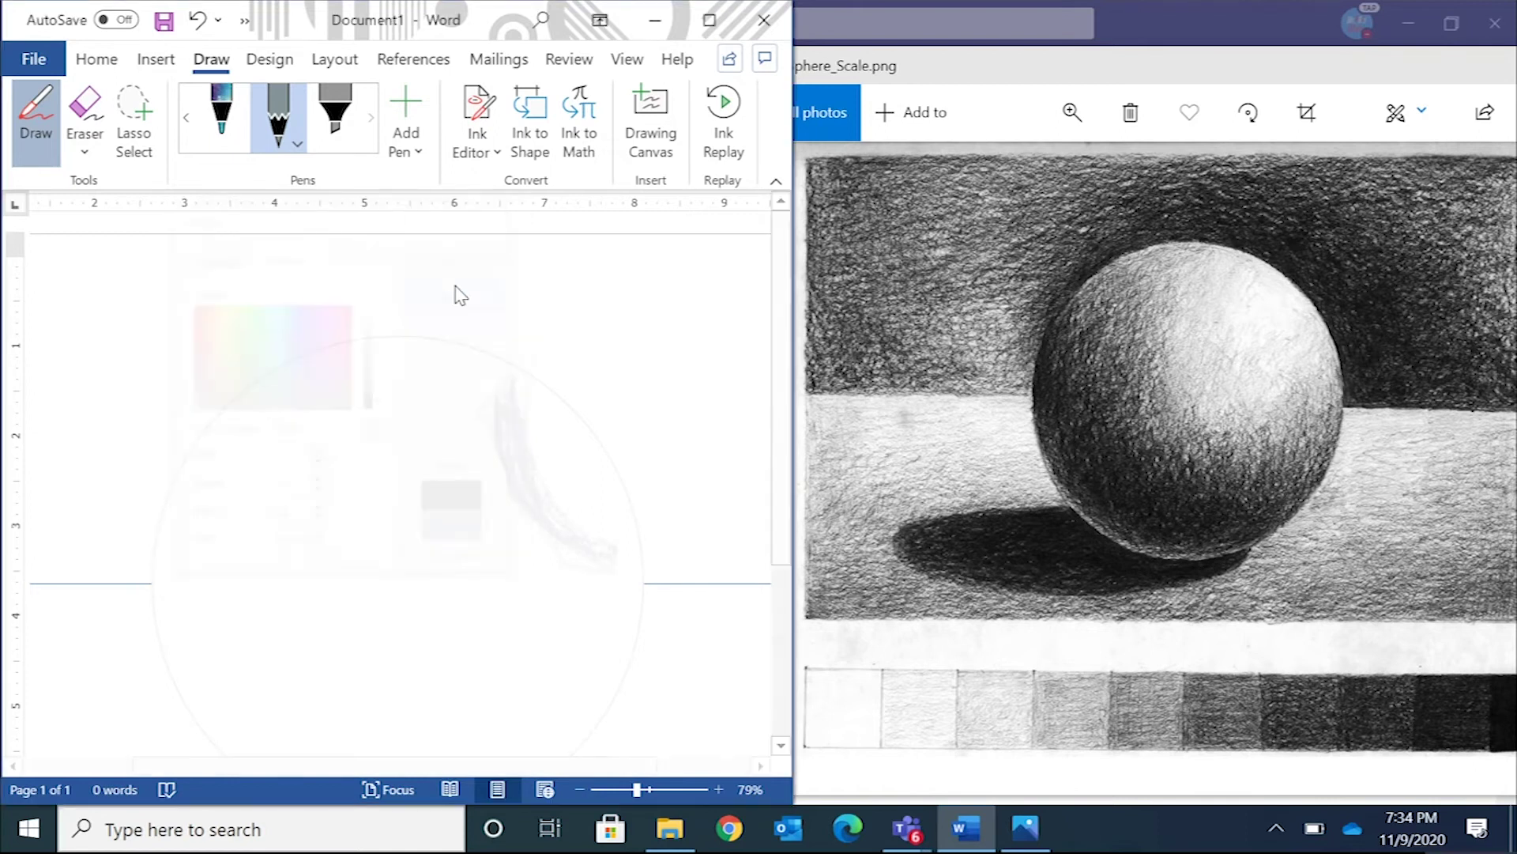
pyautogui.click(297, 143)
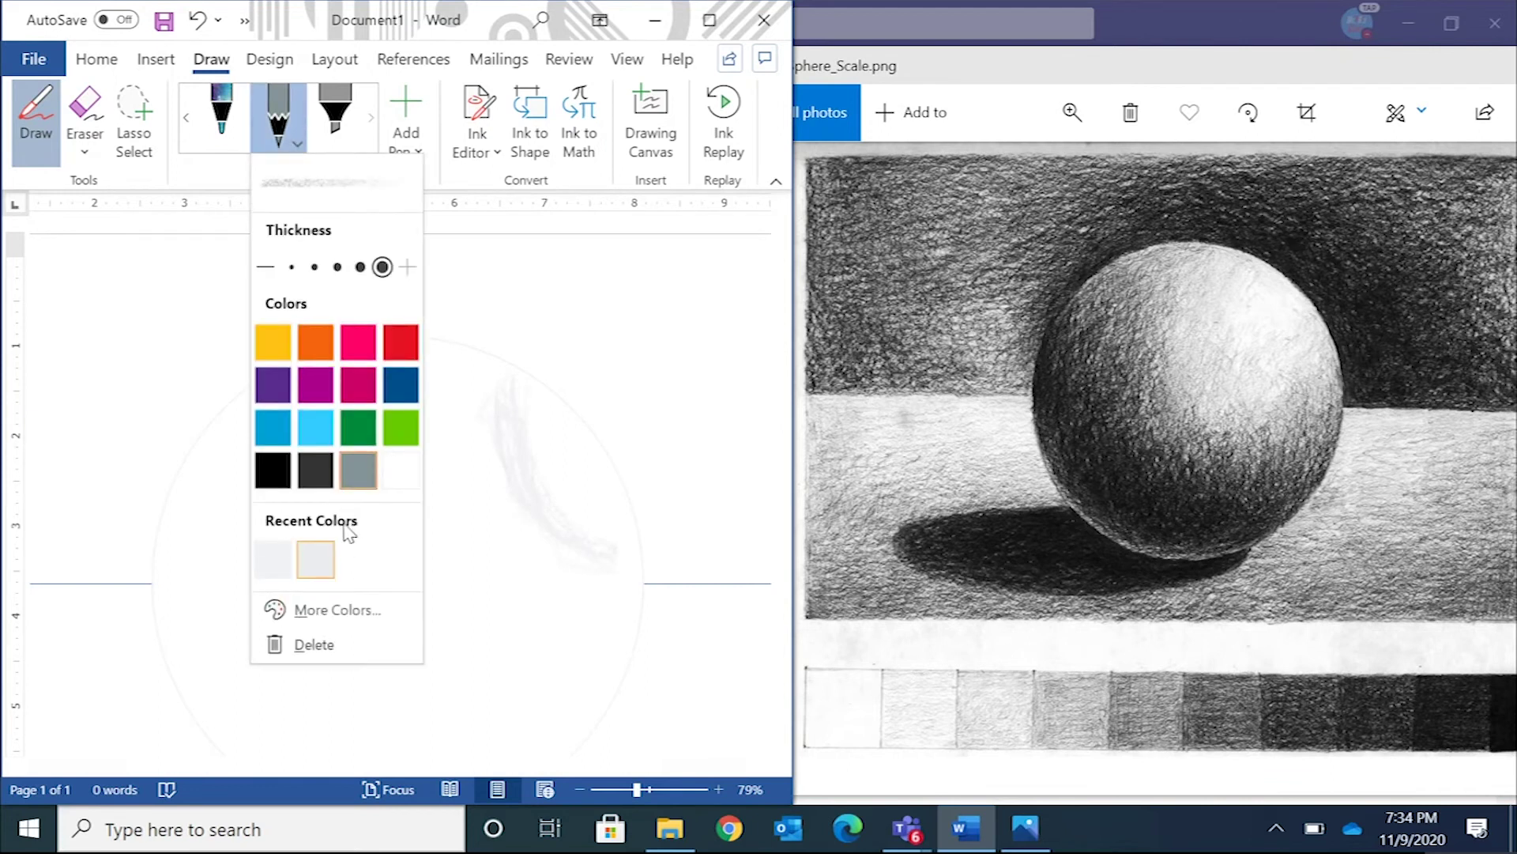
pyautogui.click(339, 610)
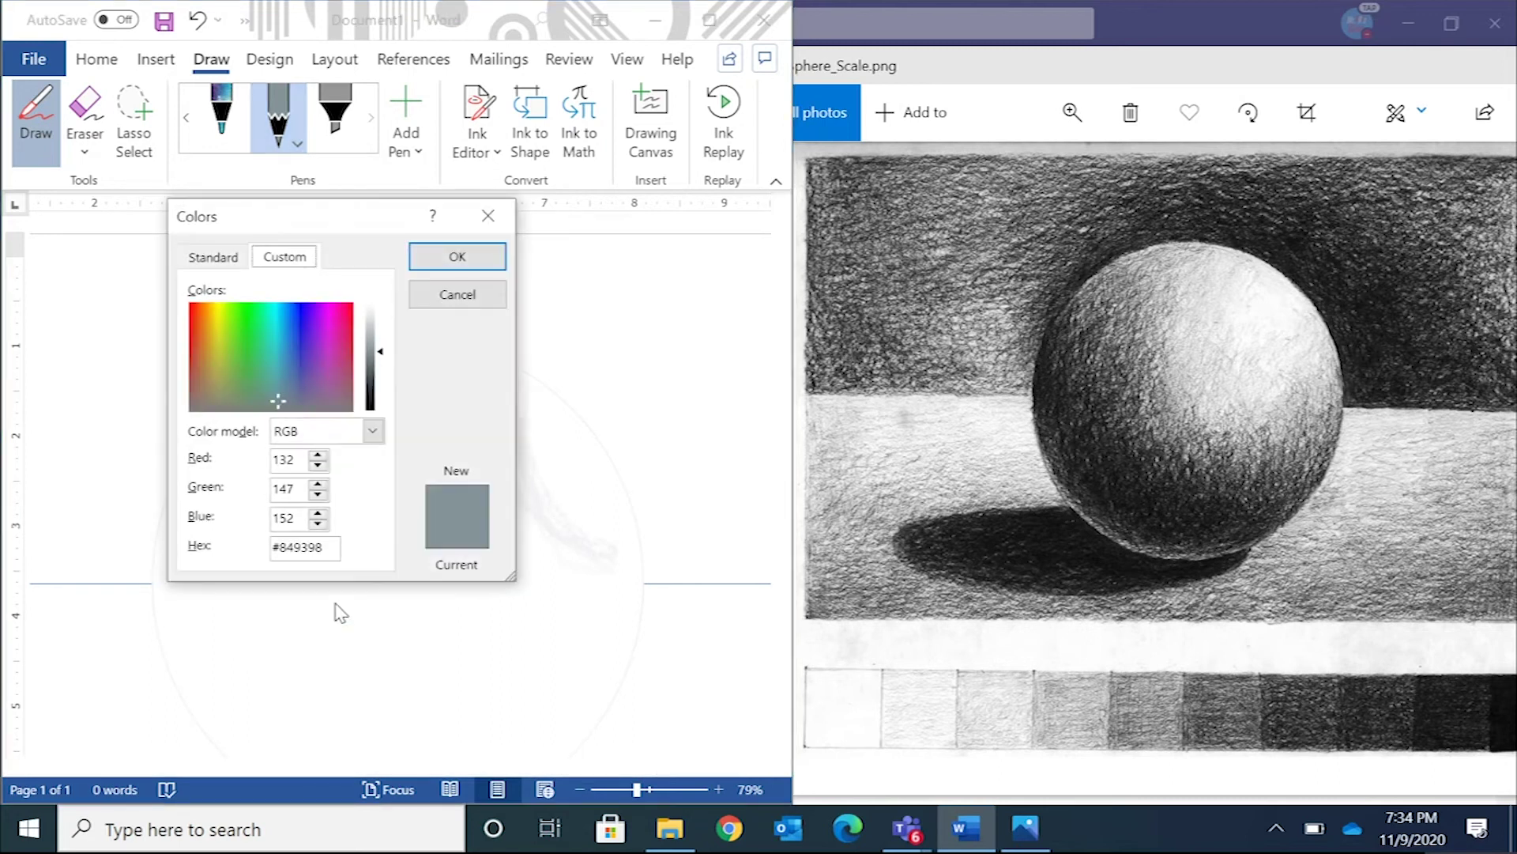
pyautogui.moveTo(383, 354); pyautogui.dragTo(381, 401)
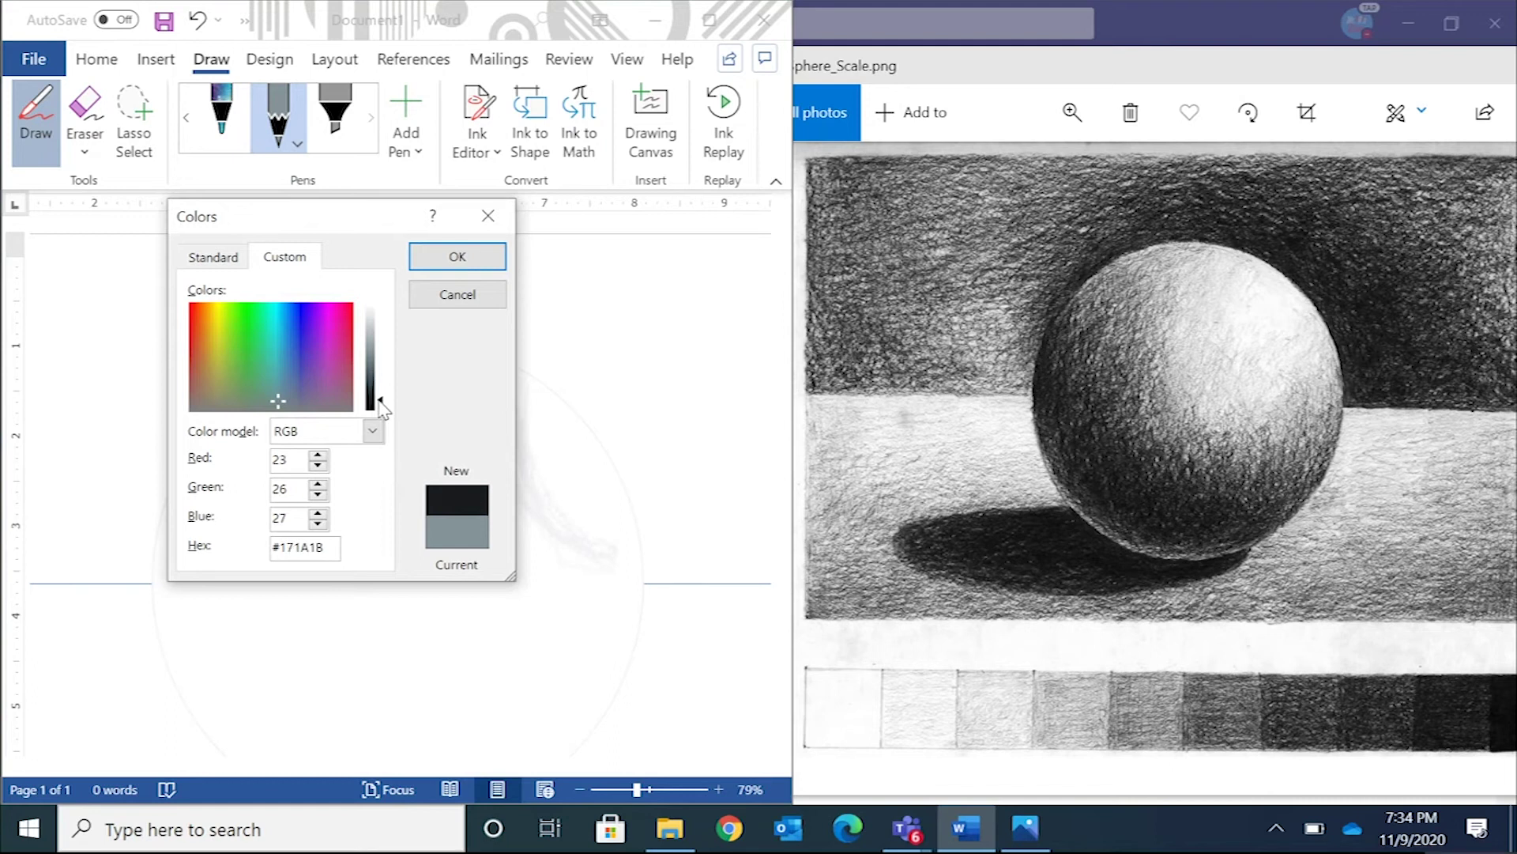
pyautogui.click(458, 254)
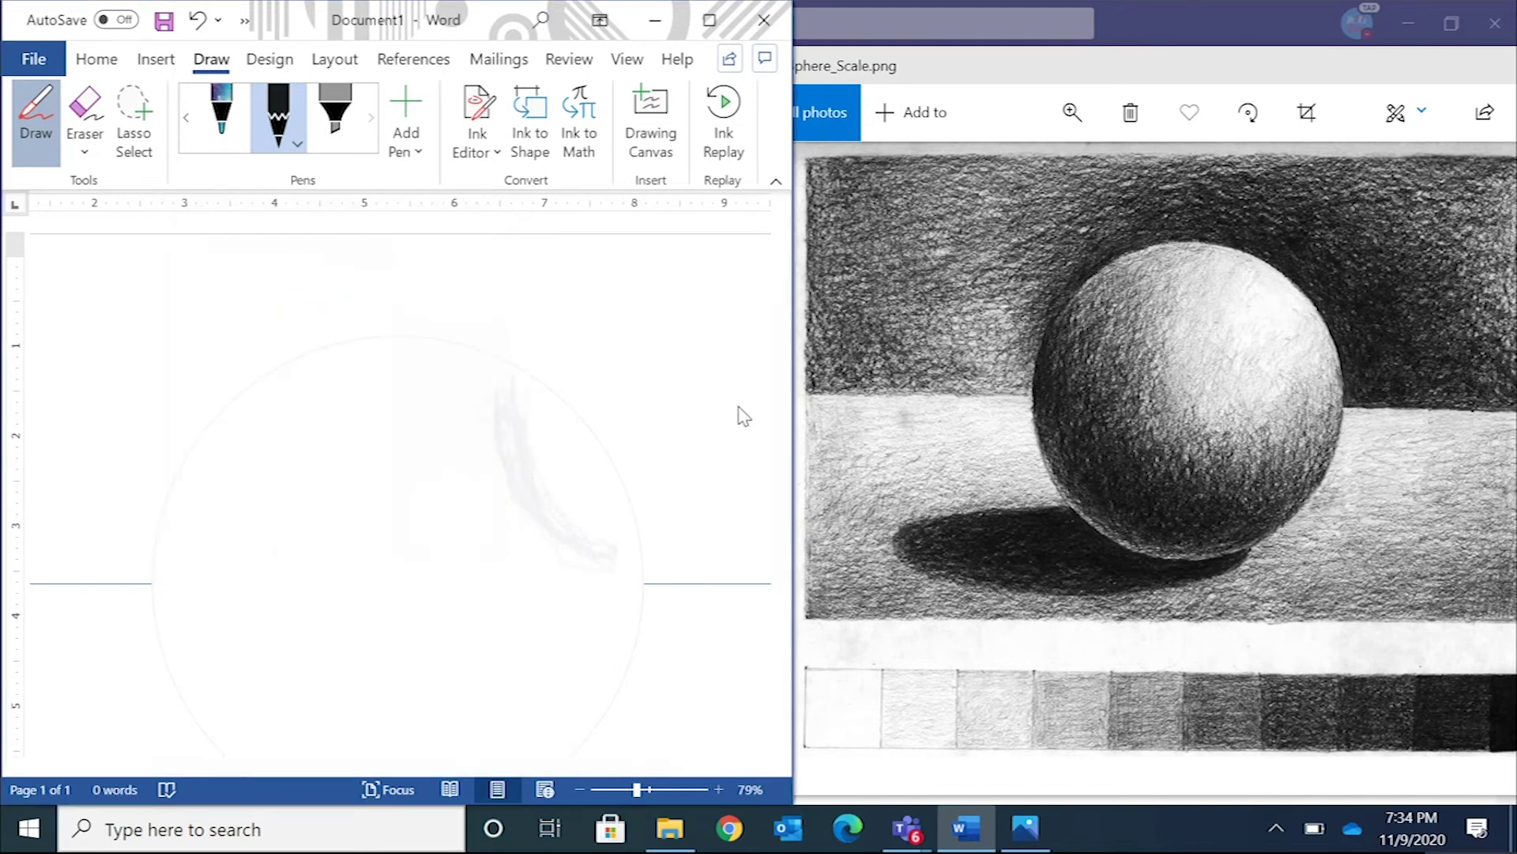
# - Hatch dark pencil strokes along the circle's left and lower-left edge, zooming out to 41%
pyautogui.moveTo(786, 367); pyautogui.dragTo(783, 439)
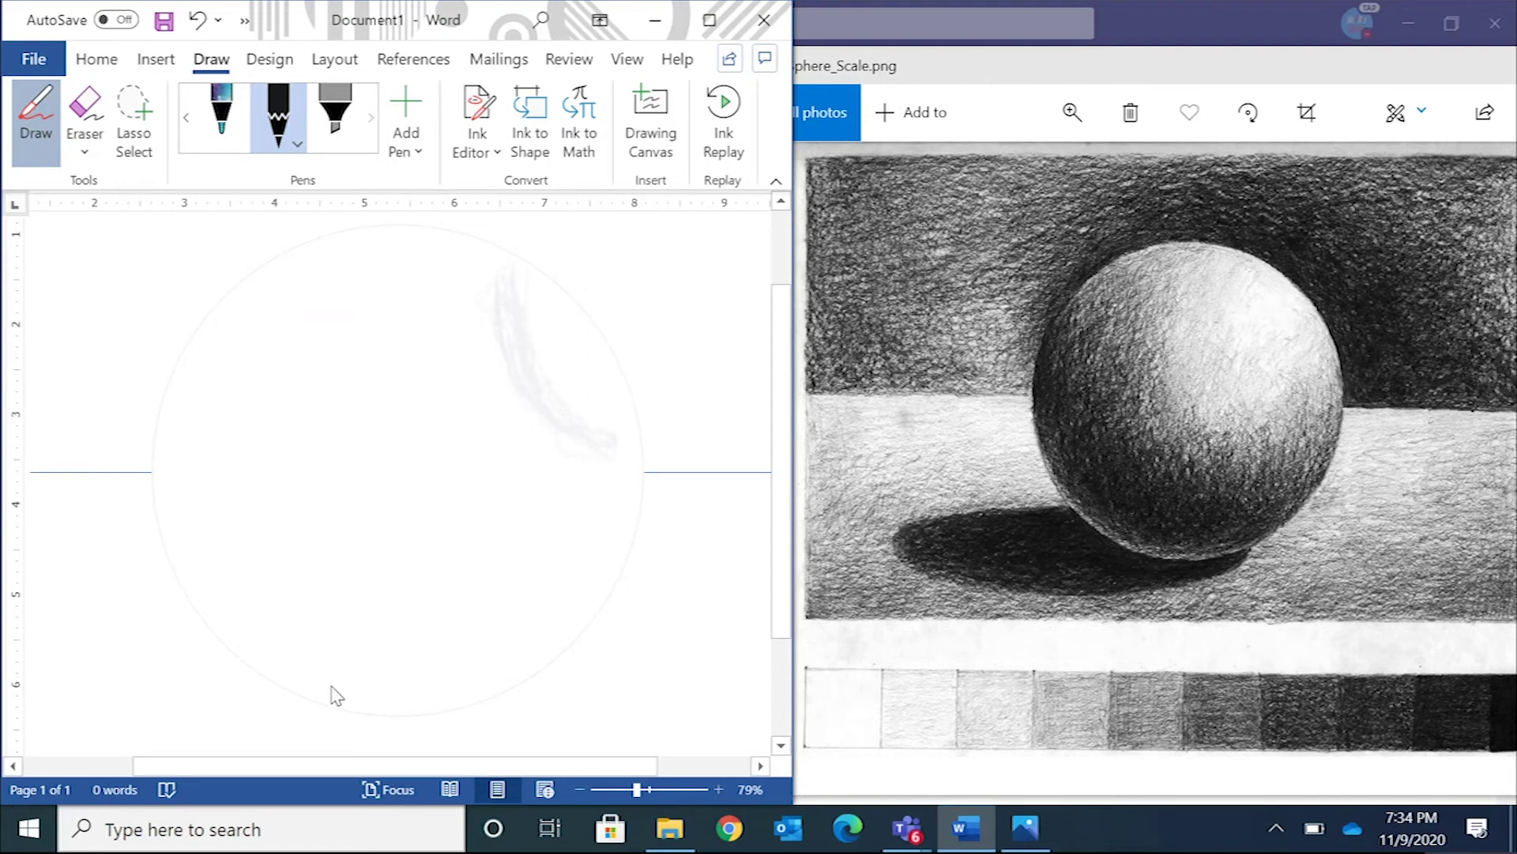
pyautogui.moveTo(178, 417)
pyautogui.mouseDown()
pyautogui.moveTo(171, 462)
pyautogui.moveTo(168, 431)
pyautogui.moveTo(201, 541)
pyautogui.moveTo(184, 488)
pyautogui.mouseUp()
pyautogui.moveTo(203, 549); pyautogui.dragTo(170, 471)
pyautogui.moveTo(188, 527)
pyautogui.mouseDown()
pyautogui.moveTo(171, 452)
pyautogui.moveTo(223, 577)
pyautogui.moveTo(192, 545)
pyautogui.moveTo(241, 614)
pyautogui.mouseUp()
pyautogui.moveTo(198, 565)
pyautogui.mouseDown()
pyautogui.moveTo(261, 644)
pyautogui.moveTo(215, 602)
pyautogui.moveTo(399, 719)
pyautogui.mouseUp()
pyautogui.moveTo(170, 488)
pyautogui.mouseDown()
pyautogui.moveTo(188, 553)
pyautogui.moveTo(260, 647)
pyautogui.moveTo(199, 539)
pyautogui.moveTo(273, 624)
pyautogui.moveTo(194, 533)
pyautogui.moveTo(207, 577)
pyautogui.moveTo(173, 441)
pyautogui.moveTo(233, 589)
pyautogui.moveTo(273, 637)
pyautogui.moveTo(170, 438)
pyautogui.moveTo(186, 378)
pyautogui.moveTo(181, 484)
pyautogui.moveTo(188, 368)
pyautogui.moveTo(205, 509)
pyautogui.moveTo(252, 620)
pyautogui.moveTo(319, 681)
pyautogui.mouseUp()
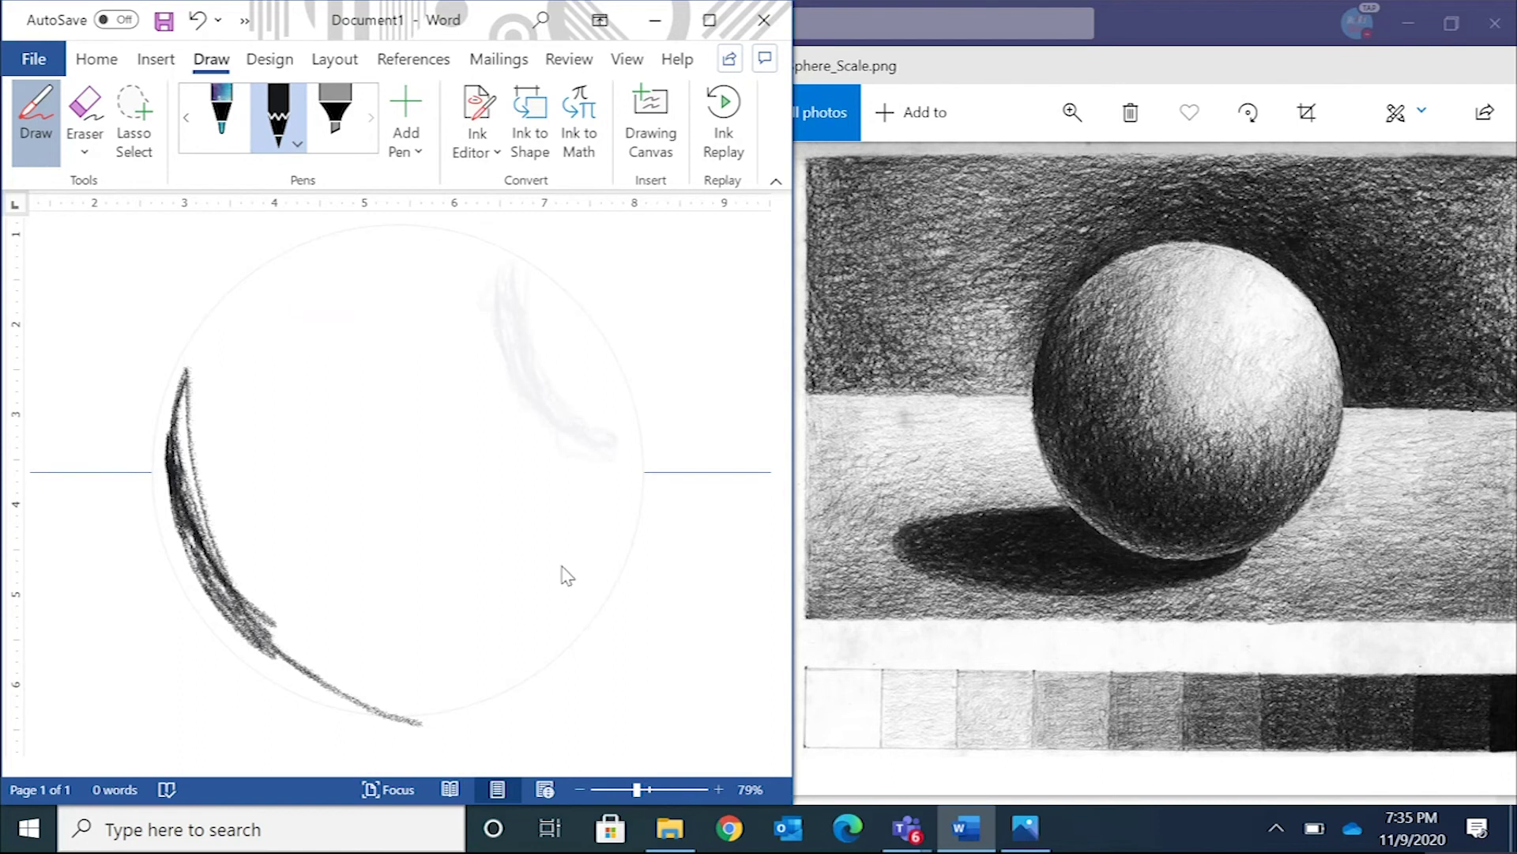
pyautogui.moveTo(626, 787); pyautogui.dragTo(611, 787)
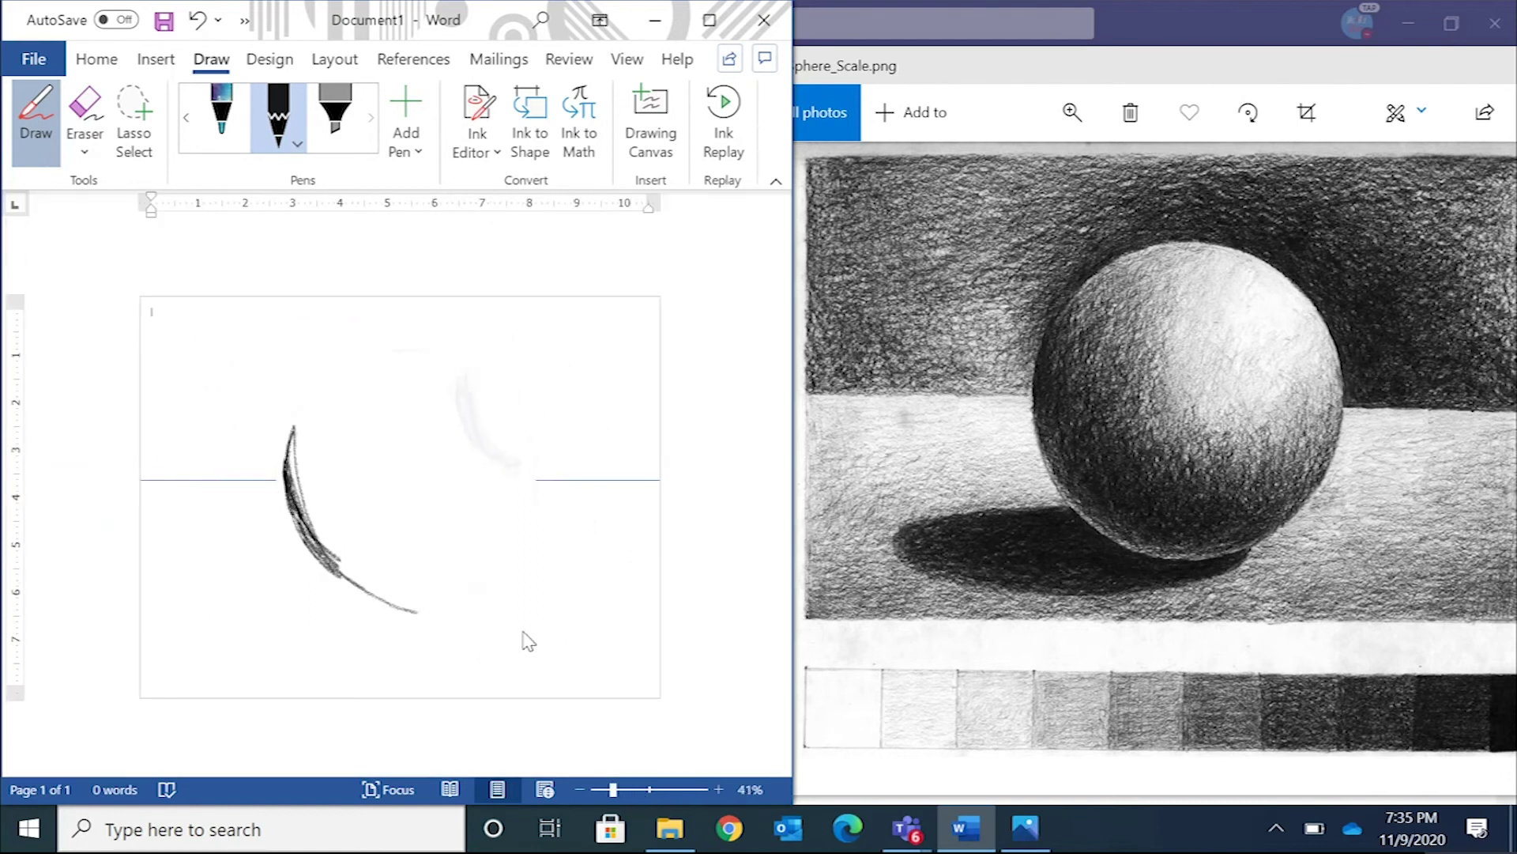
pyautogui.moveTo(292, 423)
pyautogui.mouseDown()
pyautogui.moveTo(291, 569)
pyautogui.moveTo(484, 448)
pyautogui.moveTo(423, 577)
pyautogui.mouseUp()
# - Start Save As on This PC and go into the 2020_2021 > Semester1 folder
pyautogui.click(33, 59)
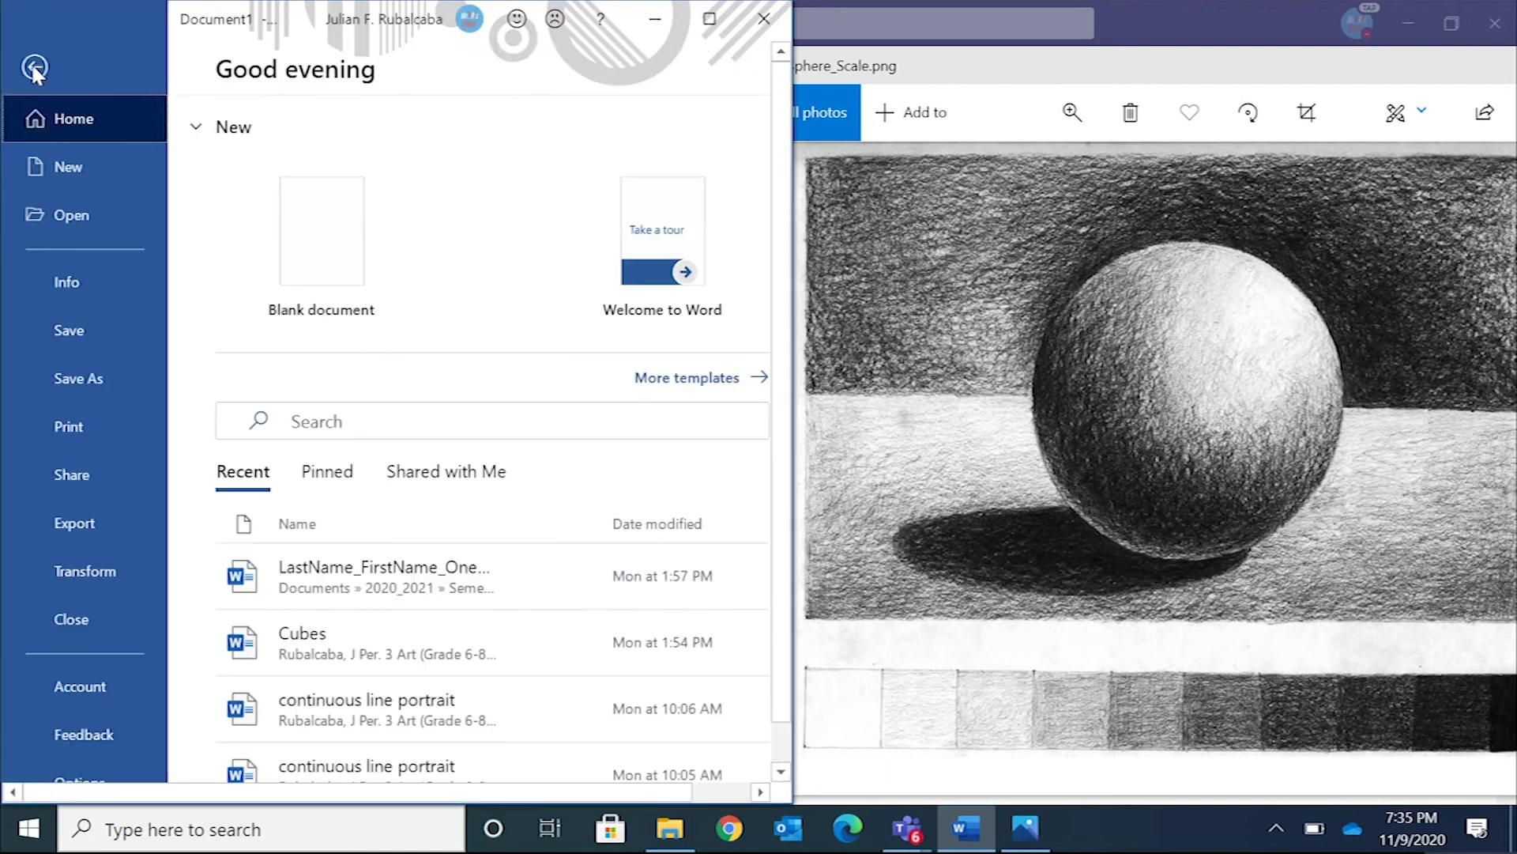
pyautogui.click(69, 377)
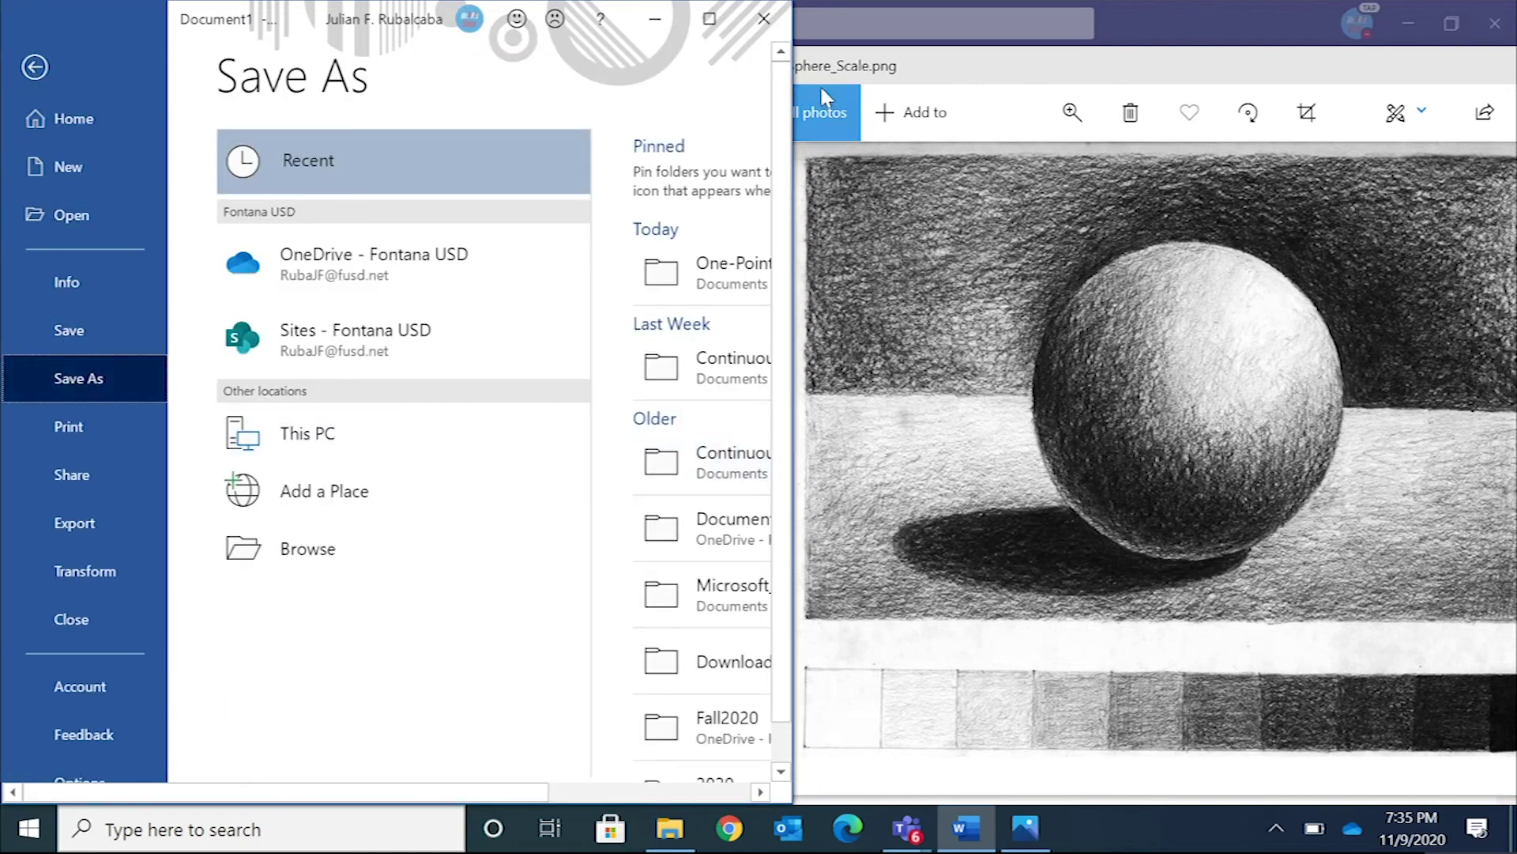
pyautogui.click(710, 19)
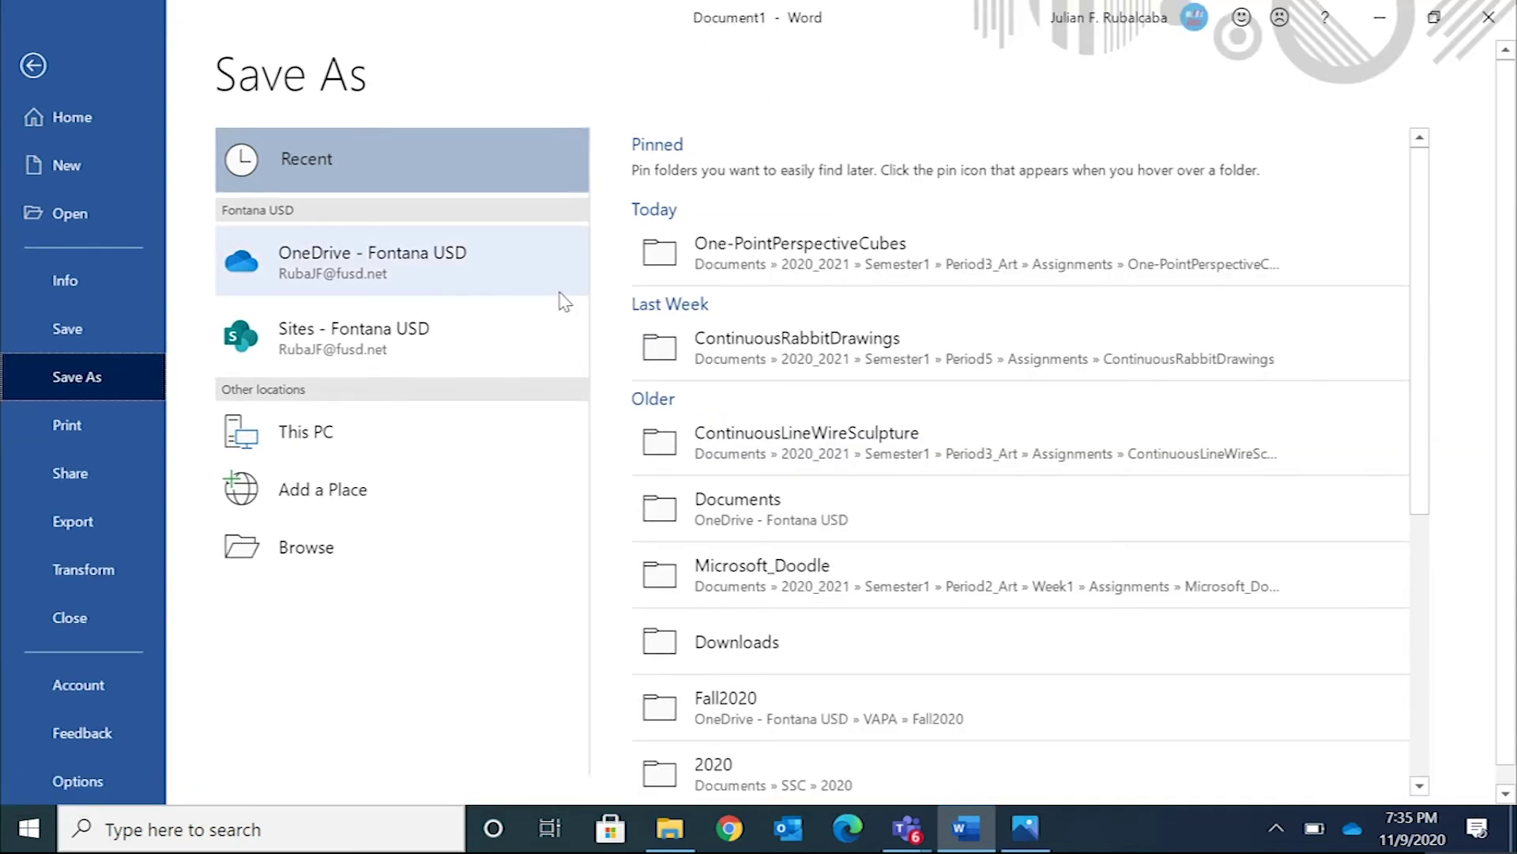
pyautogui.click(351, 429)
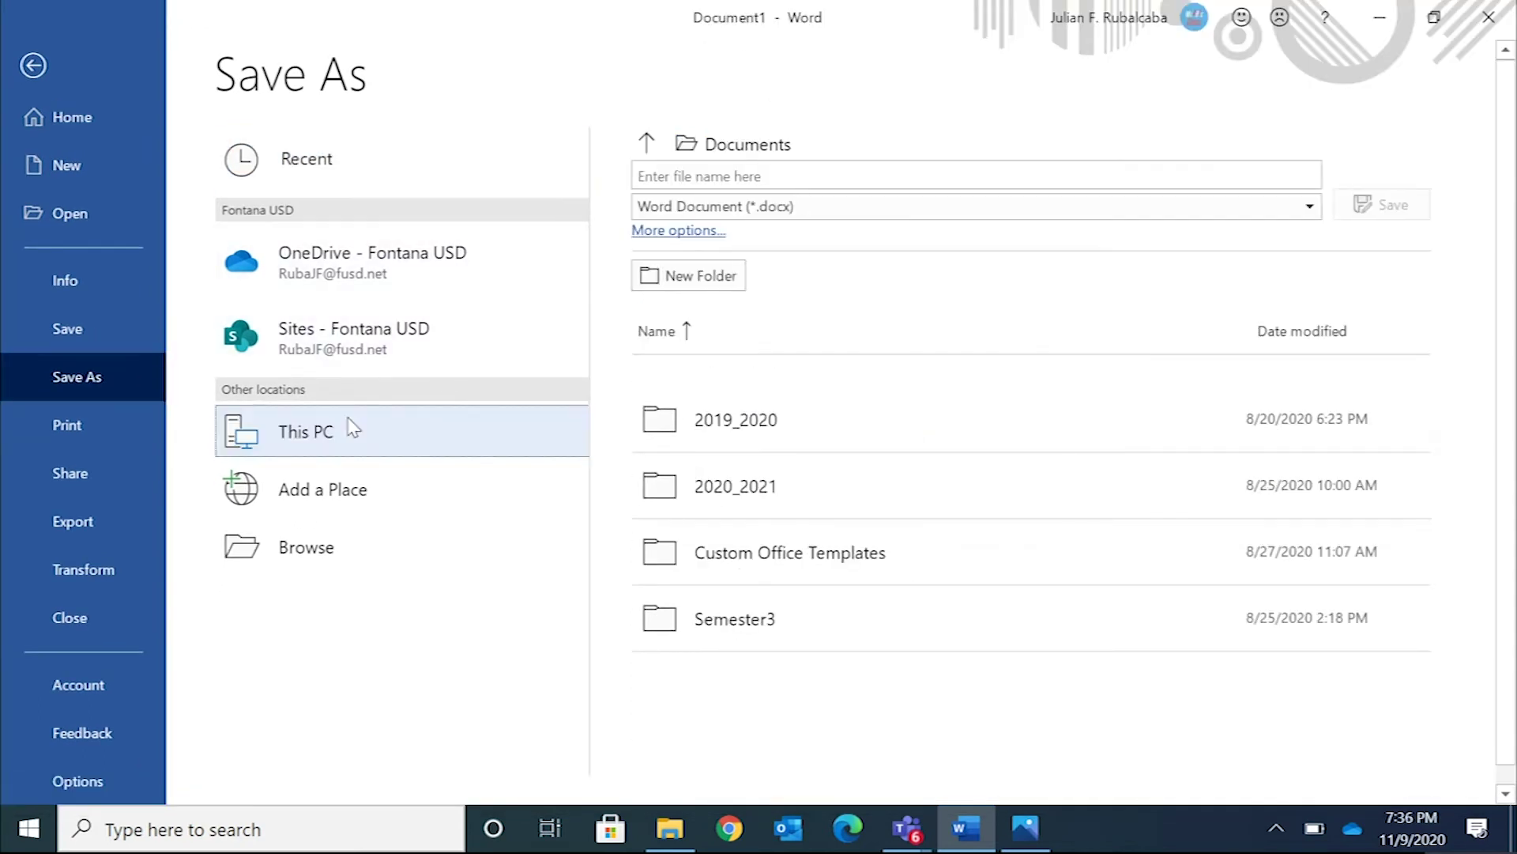
pyautogui.click(723, 488)
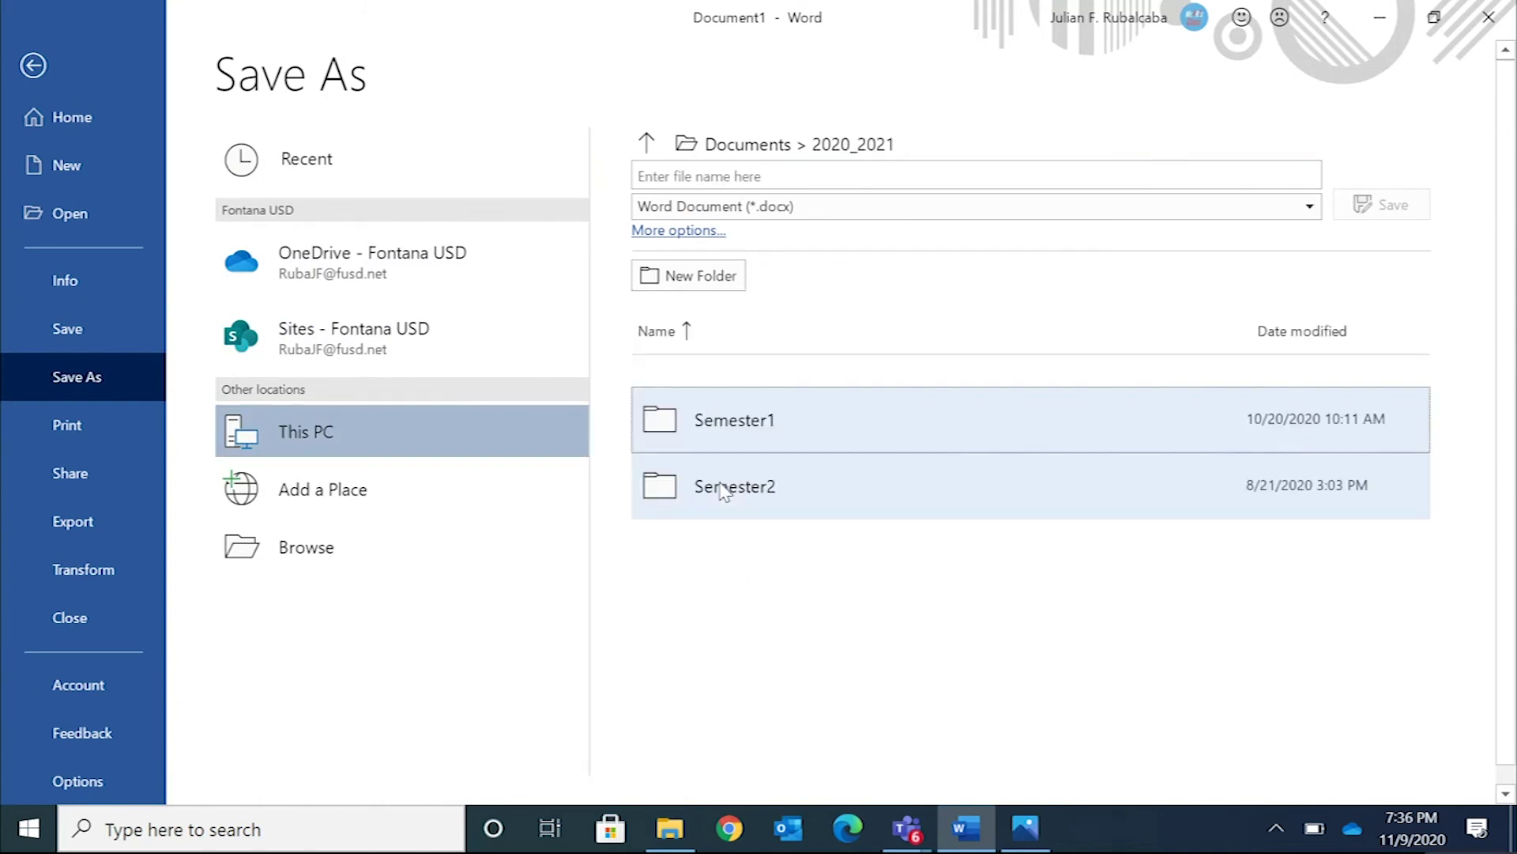
pyautogui.click(778, 422)
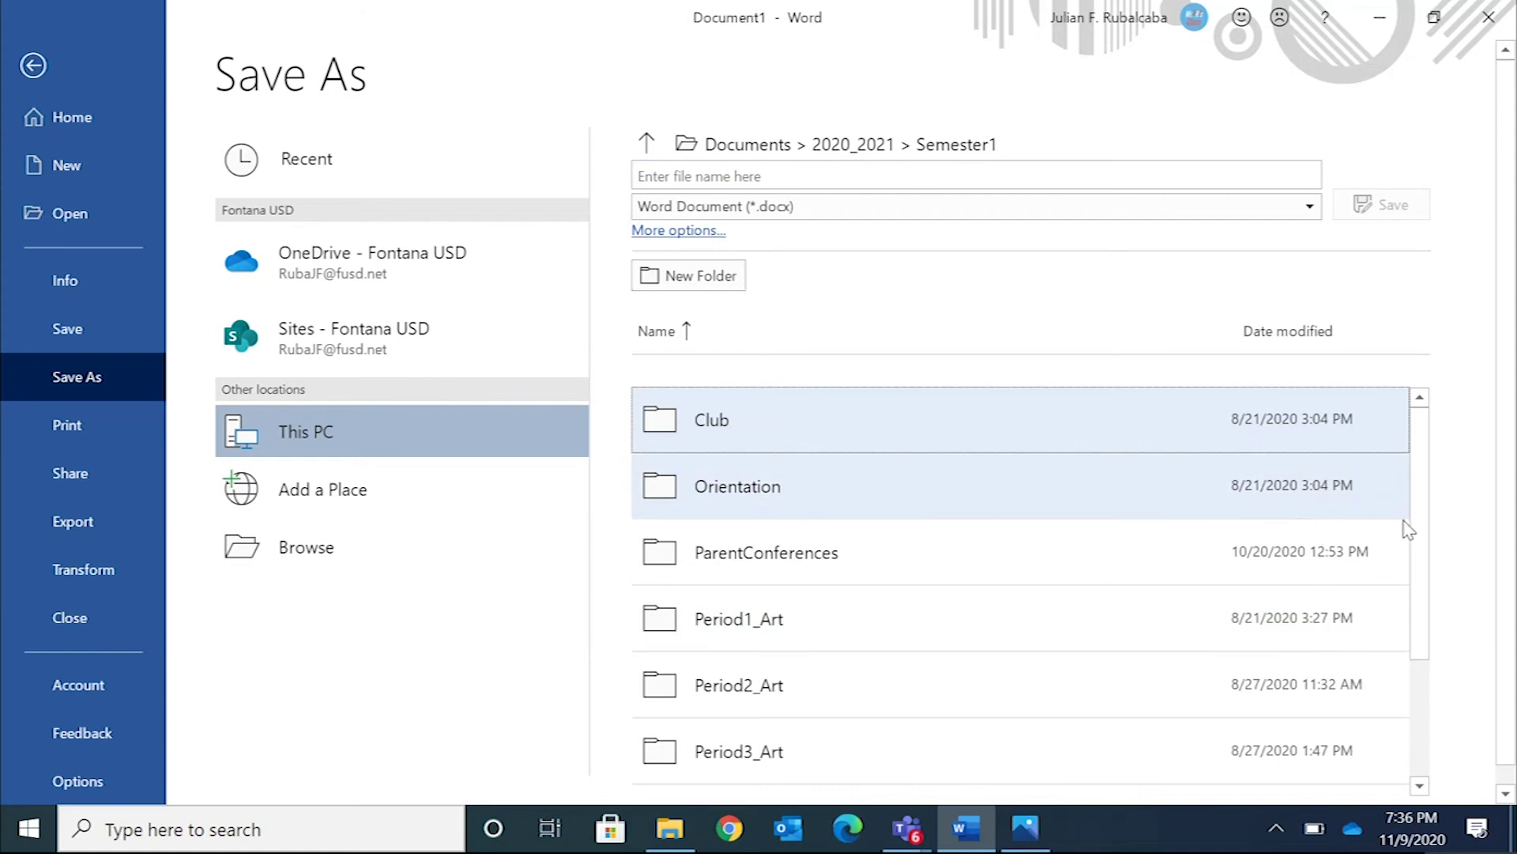
# - Save the document as LastName_FirstName_Sphere in Period3_Art > Assignments > Sphere
pyautogui.moveTo(1425, 536); pyautogui.dragTo(1420, 594)
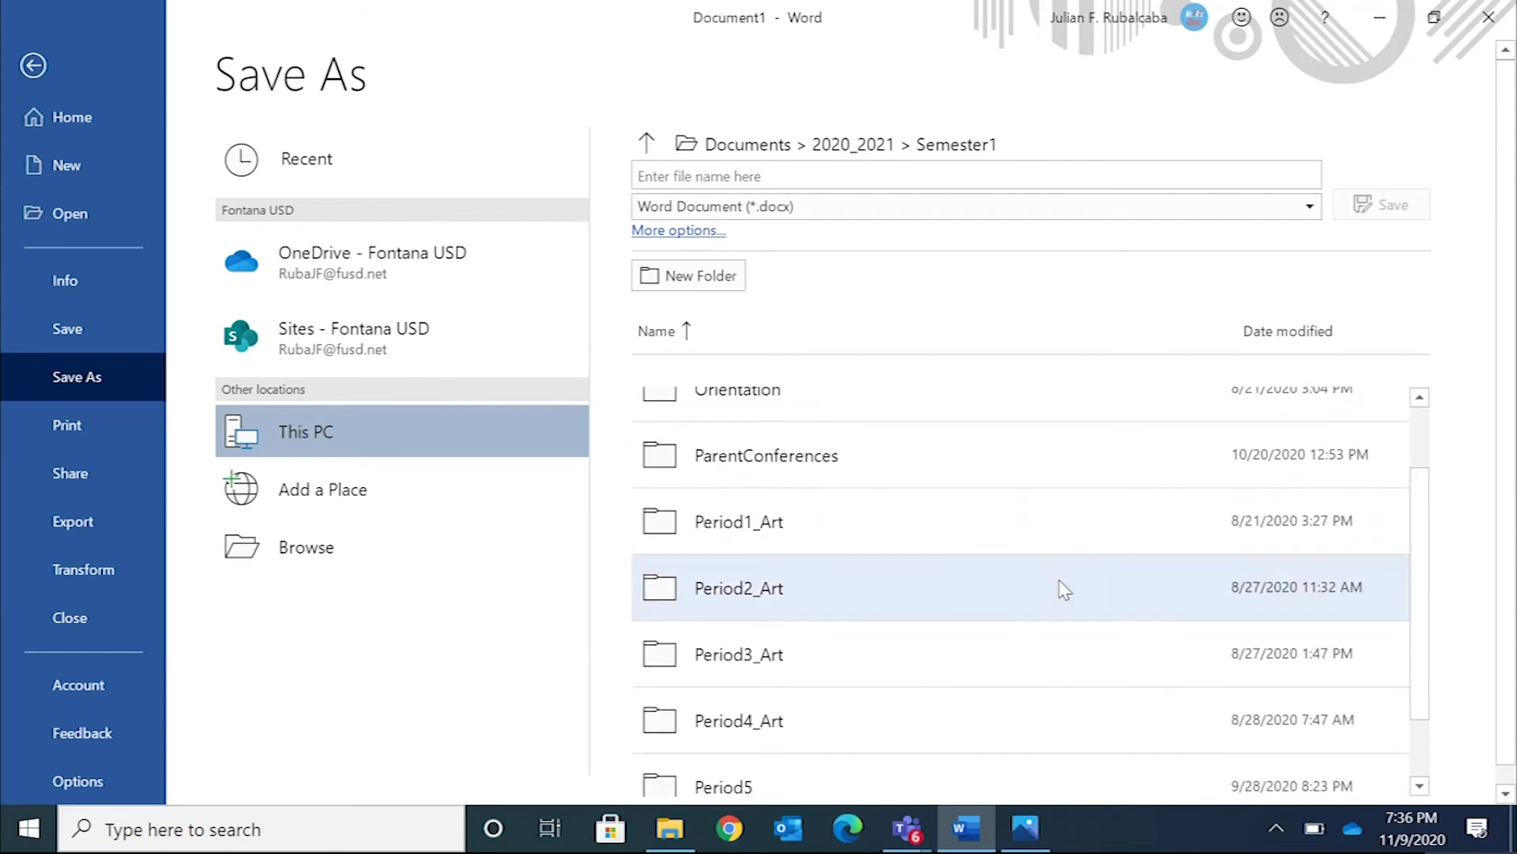
pyautogui.click(849, 656)
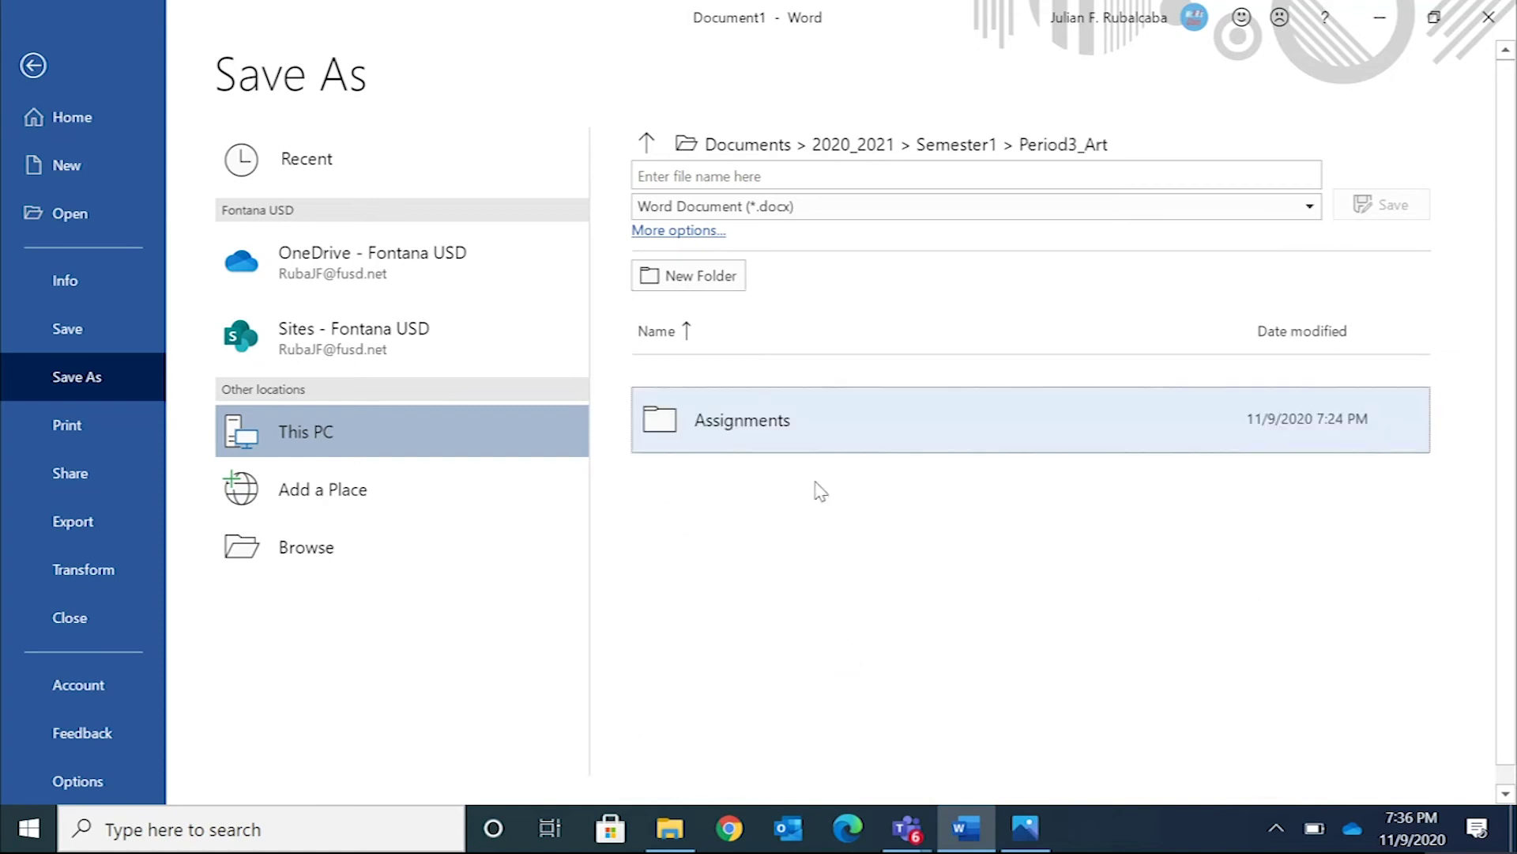
pyautogui.click(818, 441)
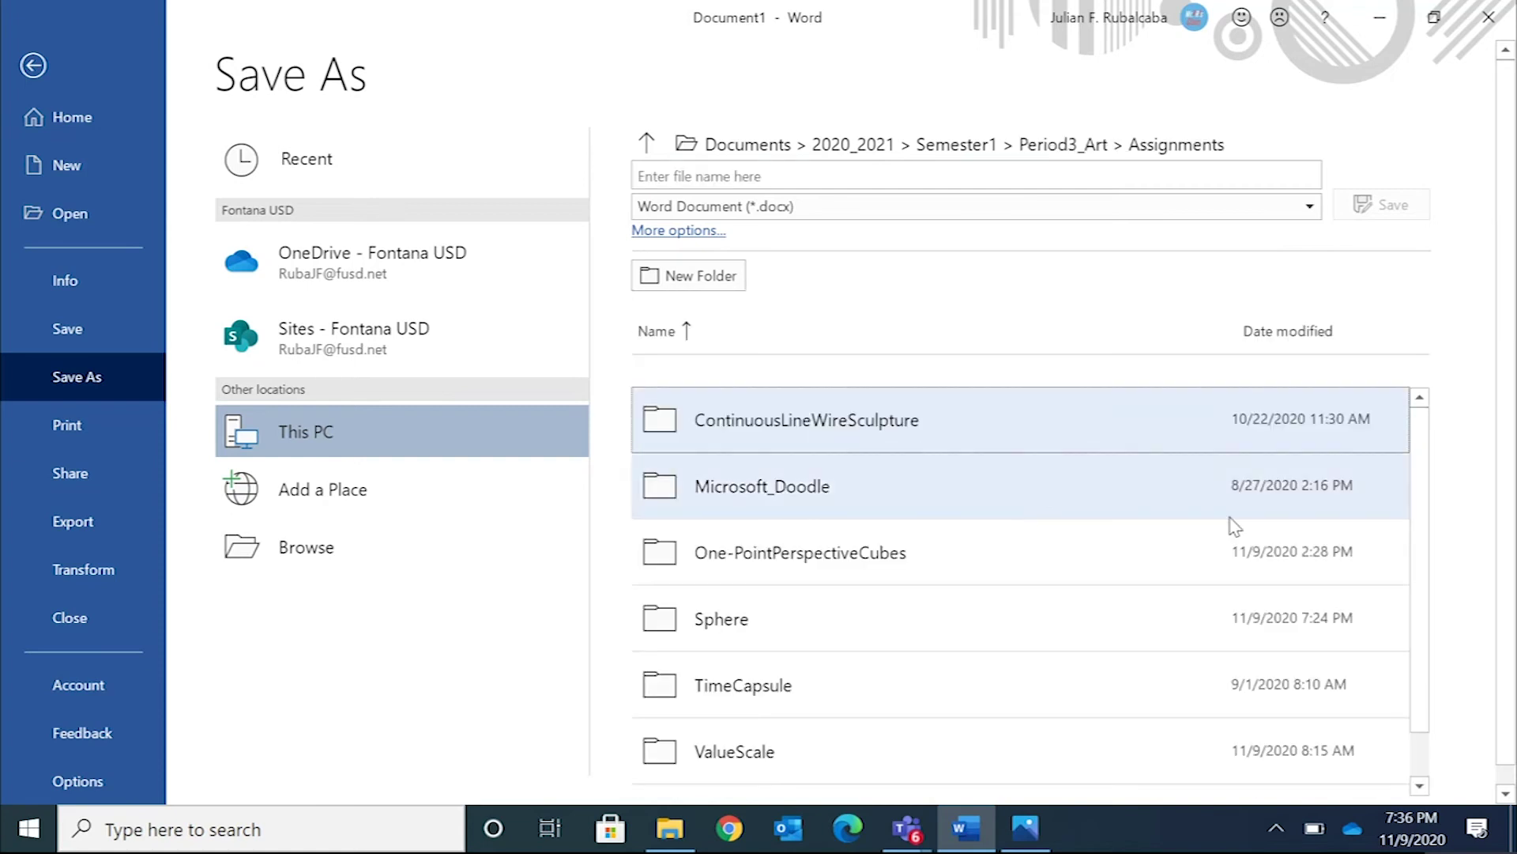
pyautogui.scroll(-1, 1017, 497)
pyautogui.click(829, 565)
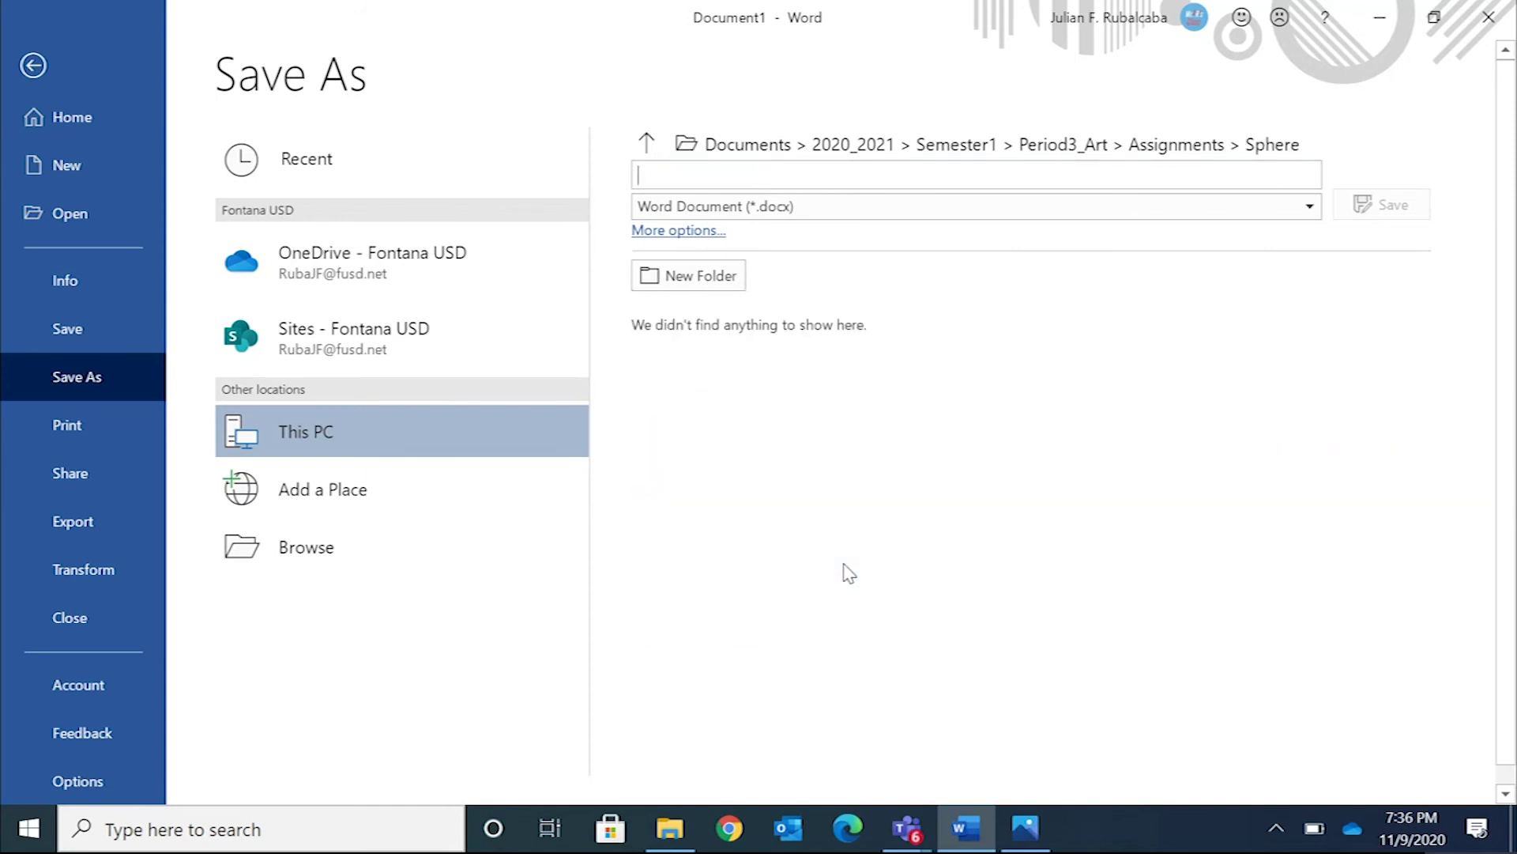
pyautogui.write('LastName_Firs')
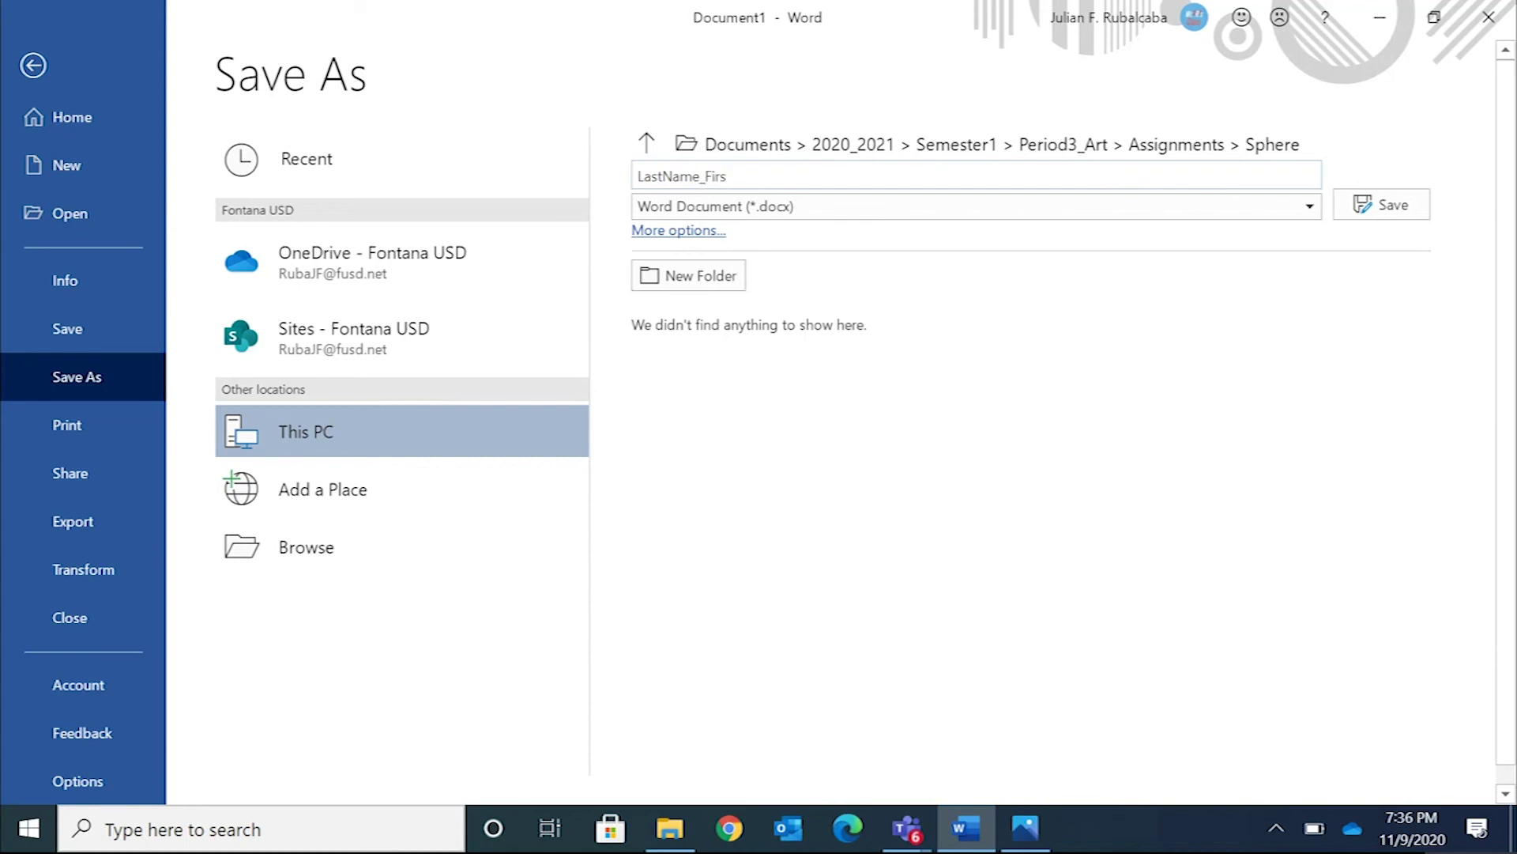
pyautogui.write('tName_Sphere')
pyautogui.click(1382, 206)
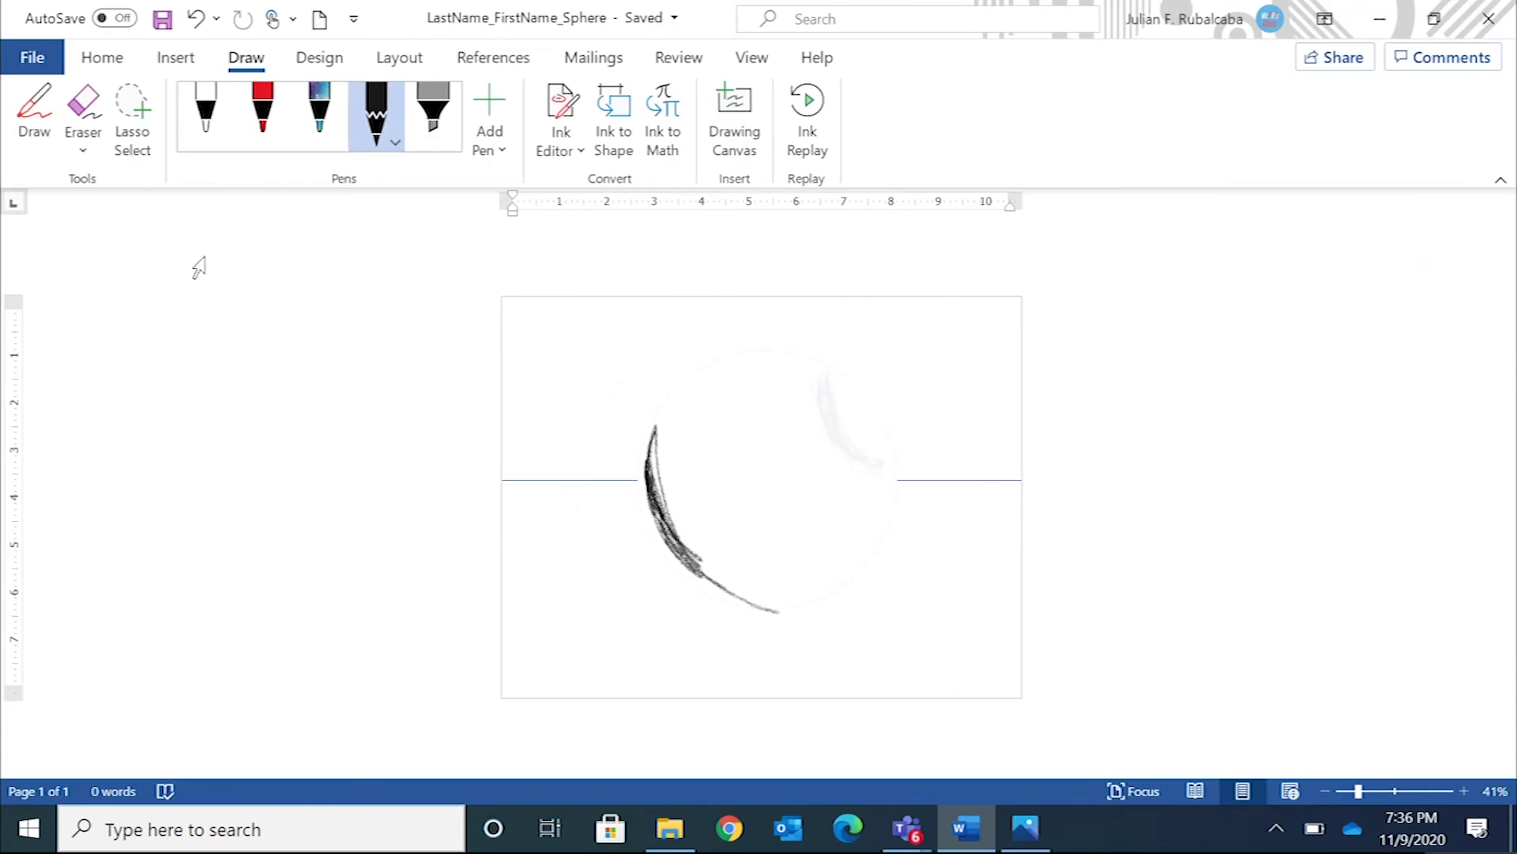
# - Save a copy of LastName_FirstName_Sphere as a PDF (*.pdf) in the Sphere folder
pyautogui.click(32, 58)
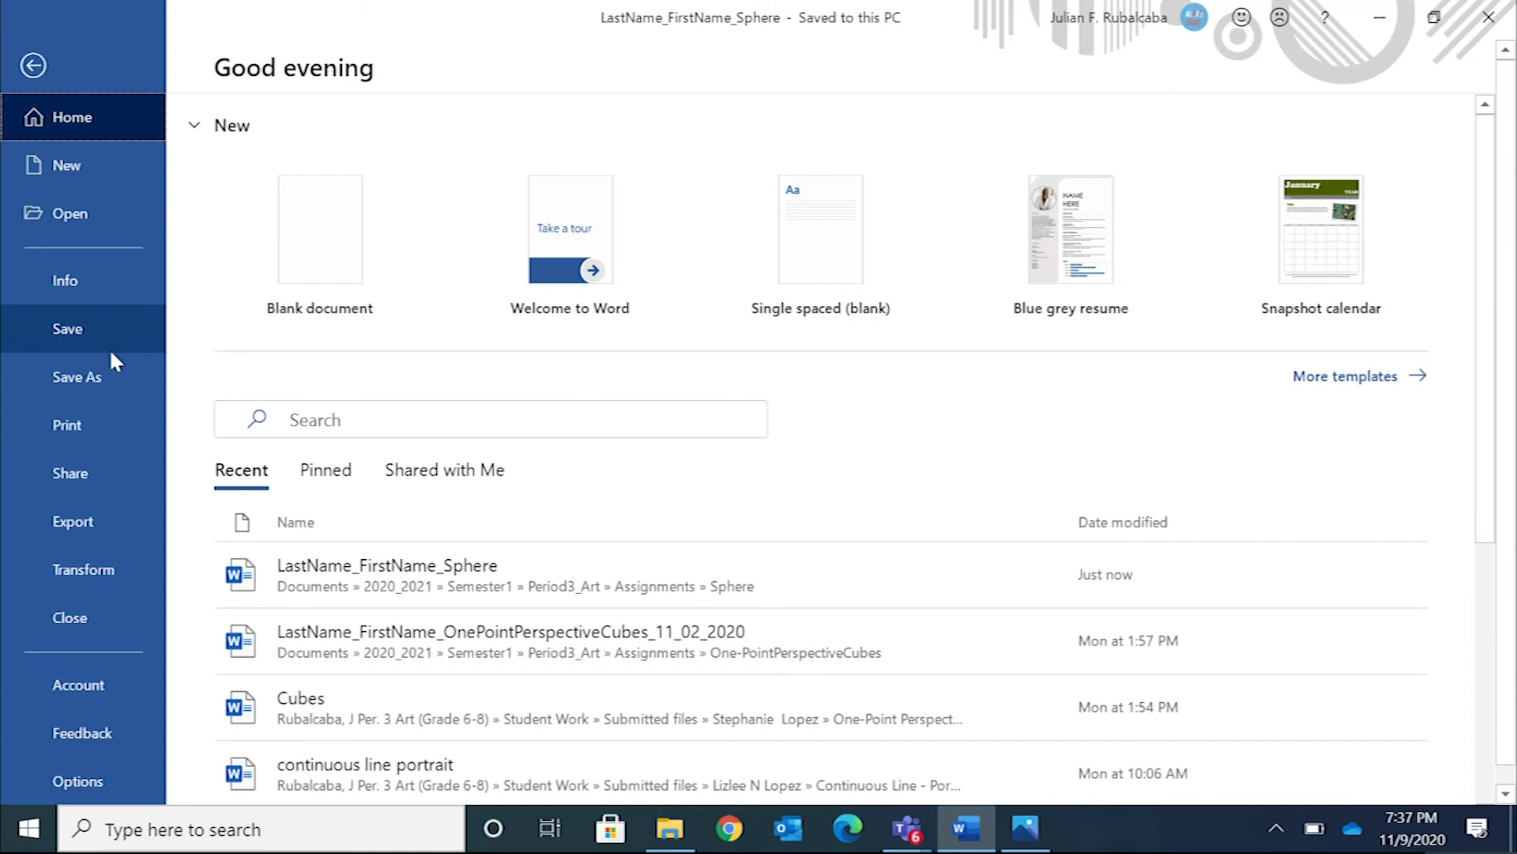
pyautogui.click(112, 385)
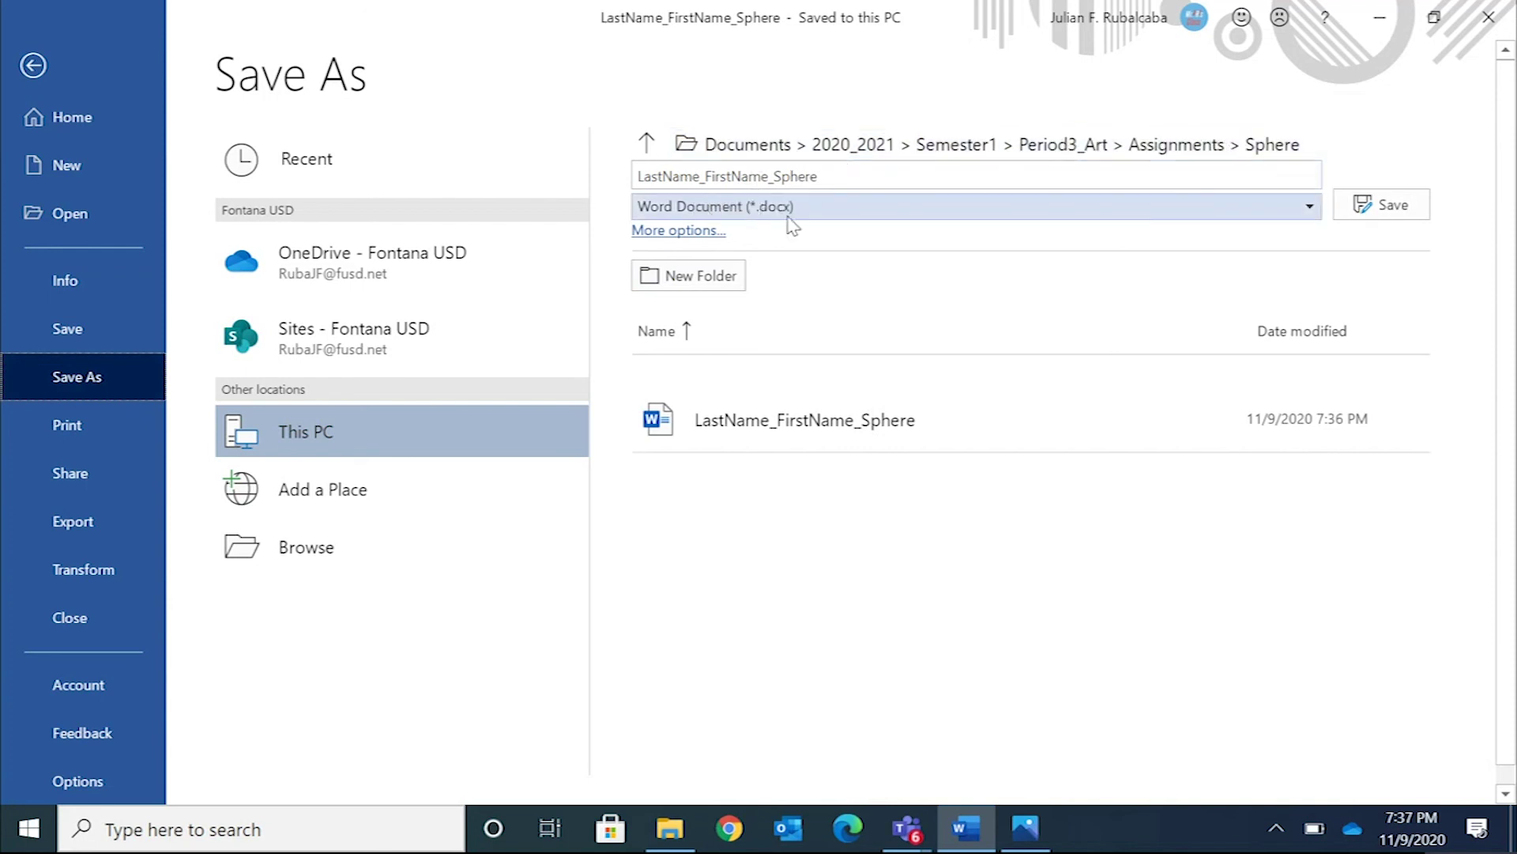
pyautogui.click(846, 218)
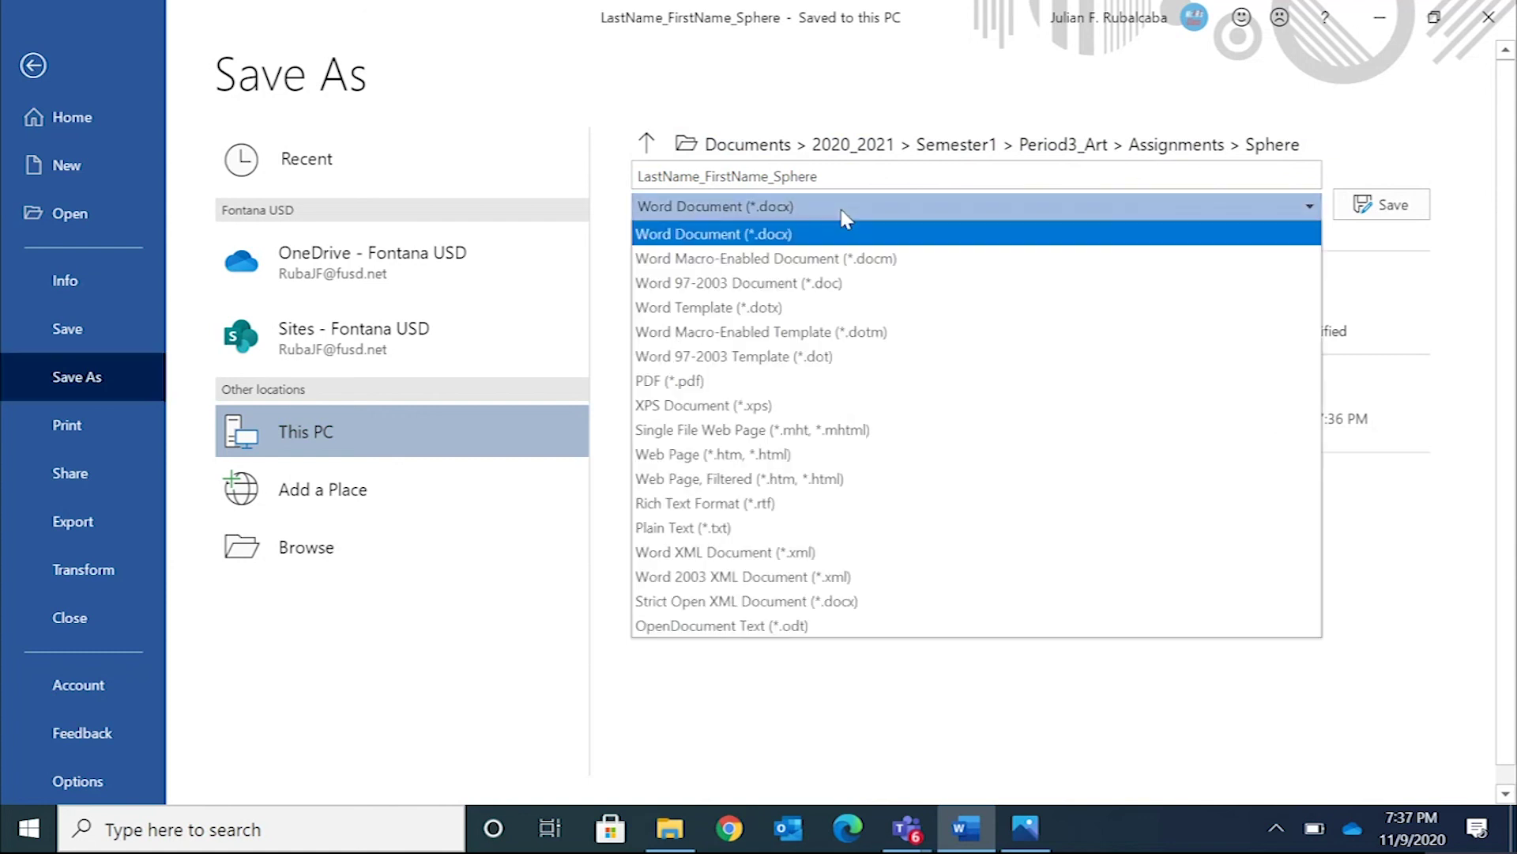
pyautogui.click(810, 381)
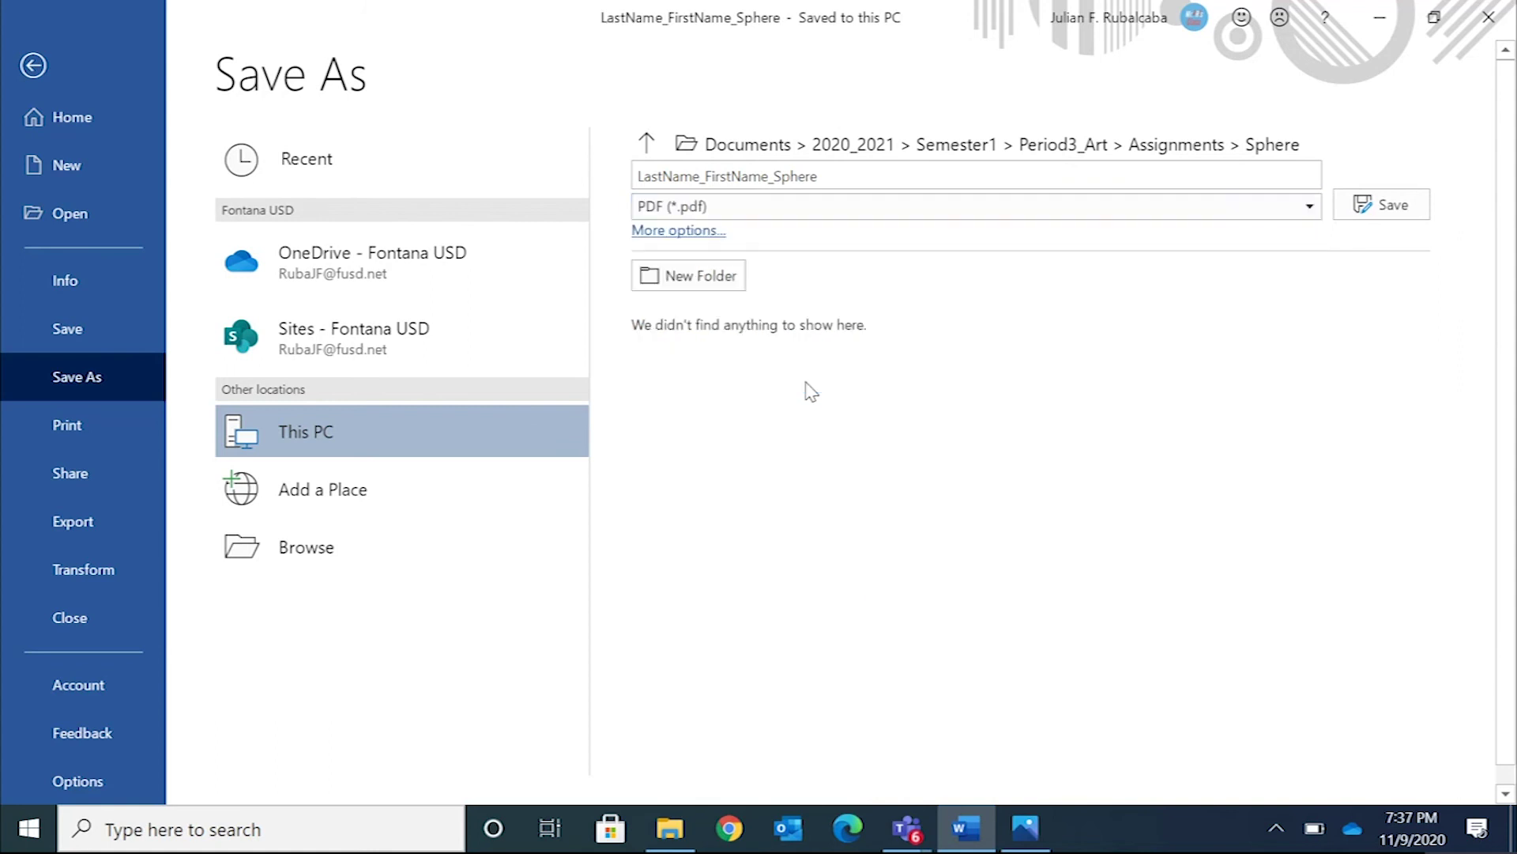
pyautogui.click(1391, 206)
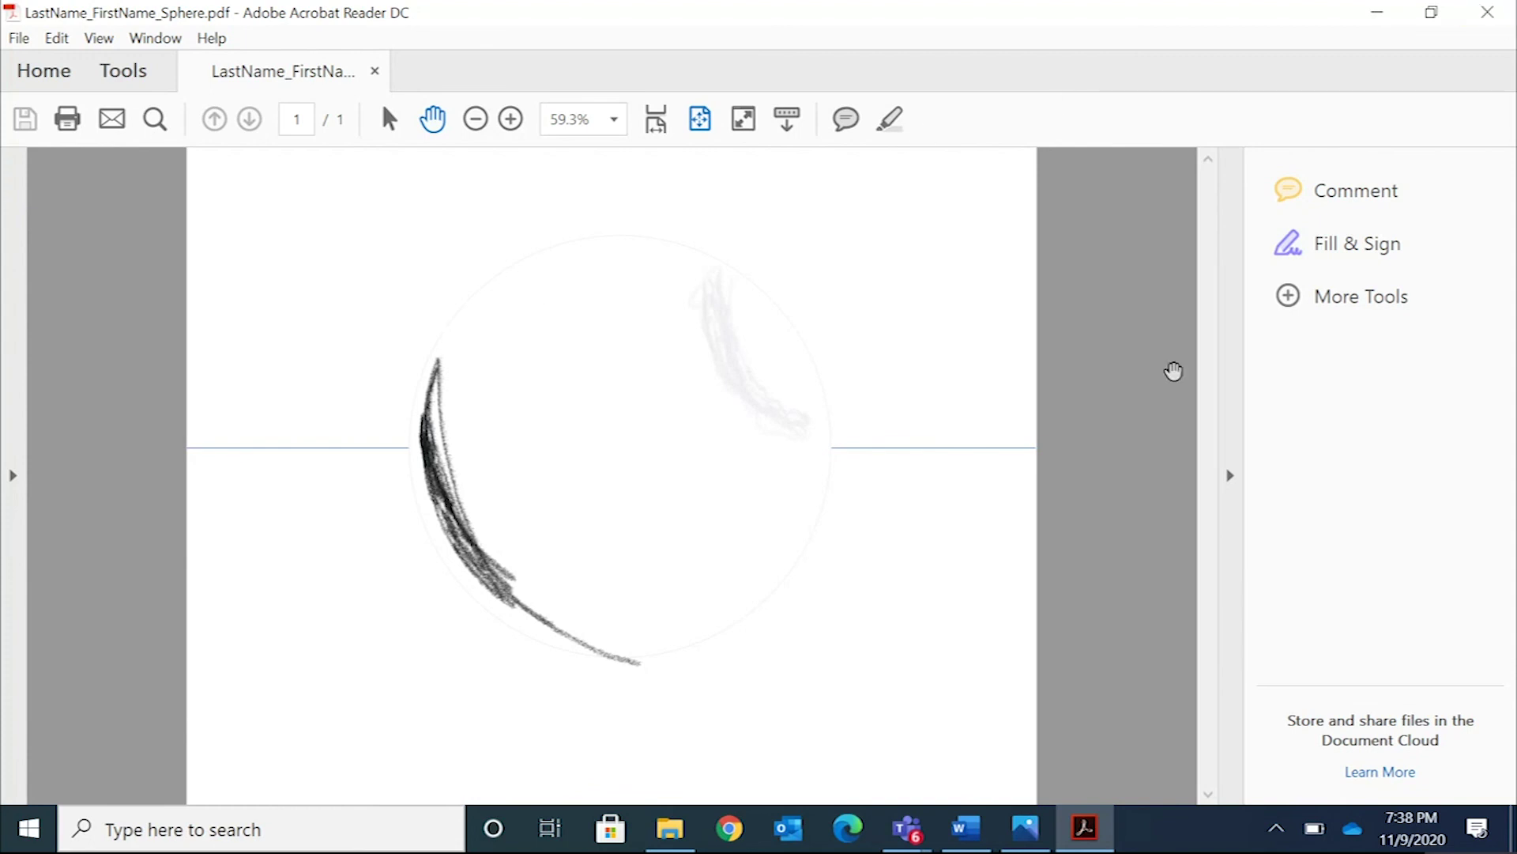
# - Bring the Sphere folder window forward and select the saved PDF and Word files to check them
pyautogui.moveTo(671, 830)
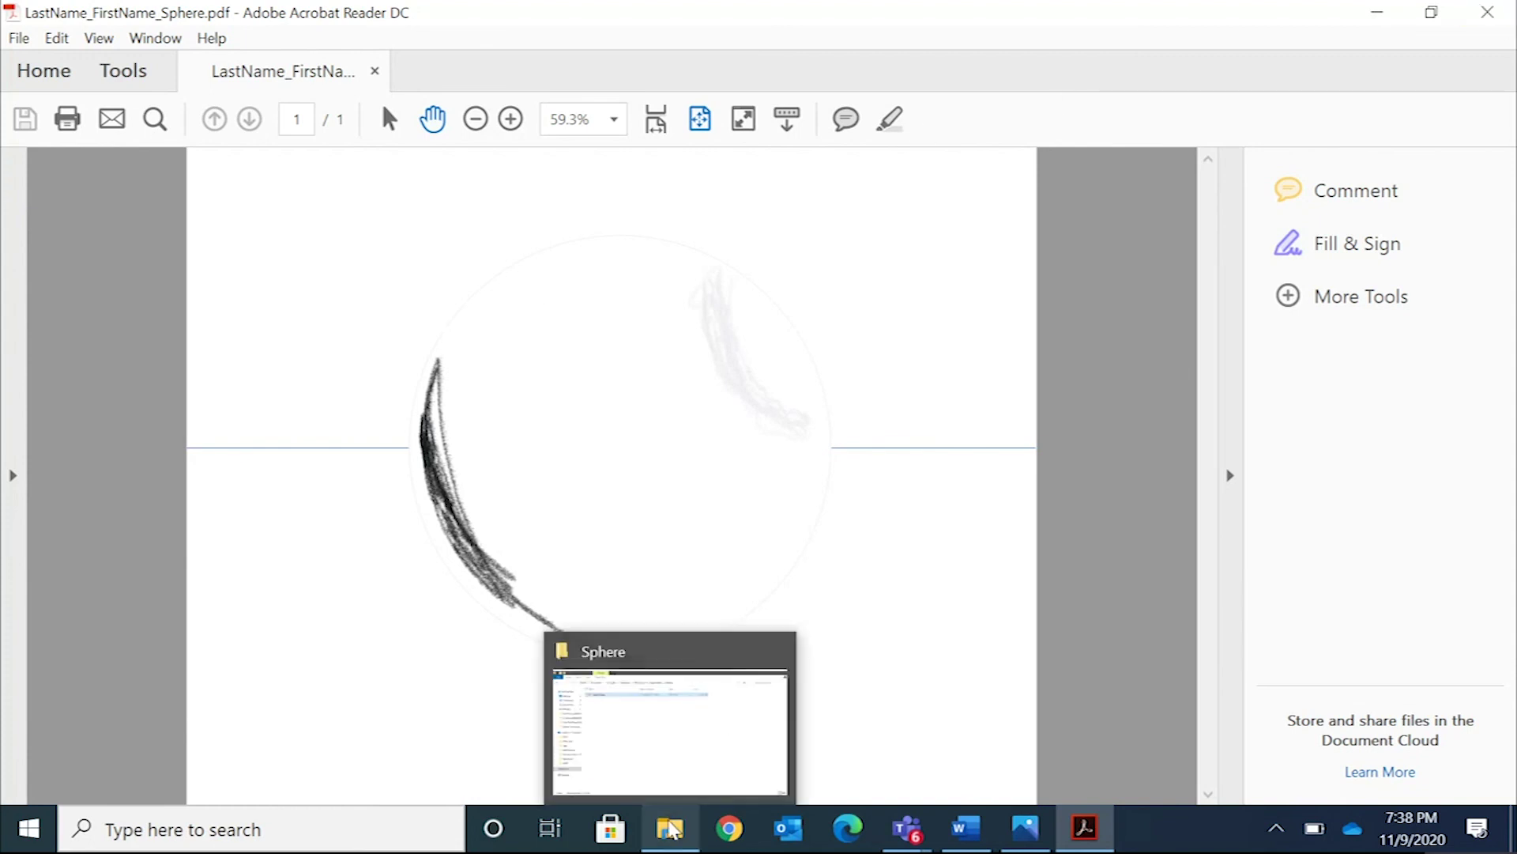
pyautogui.click(668, 747)
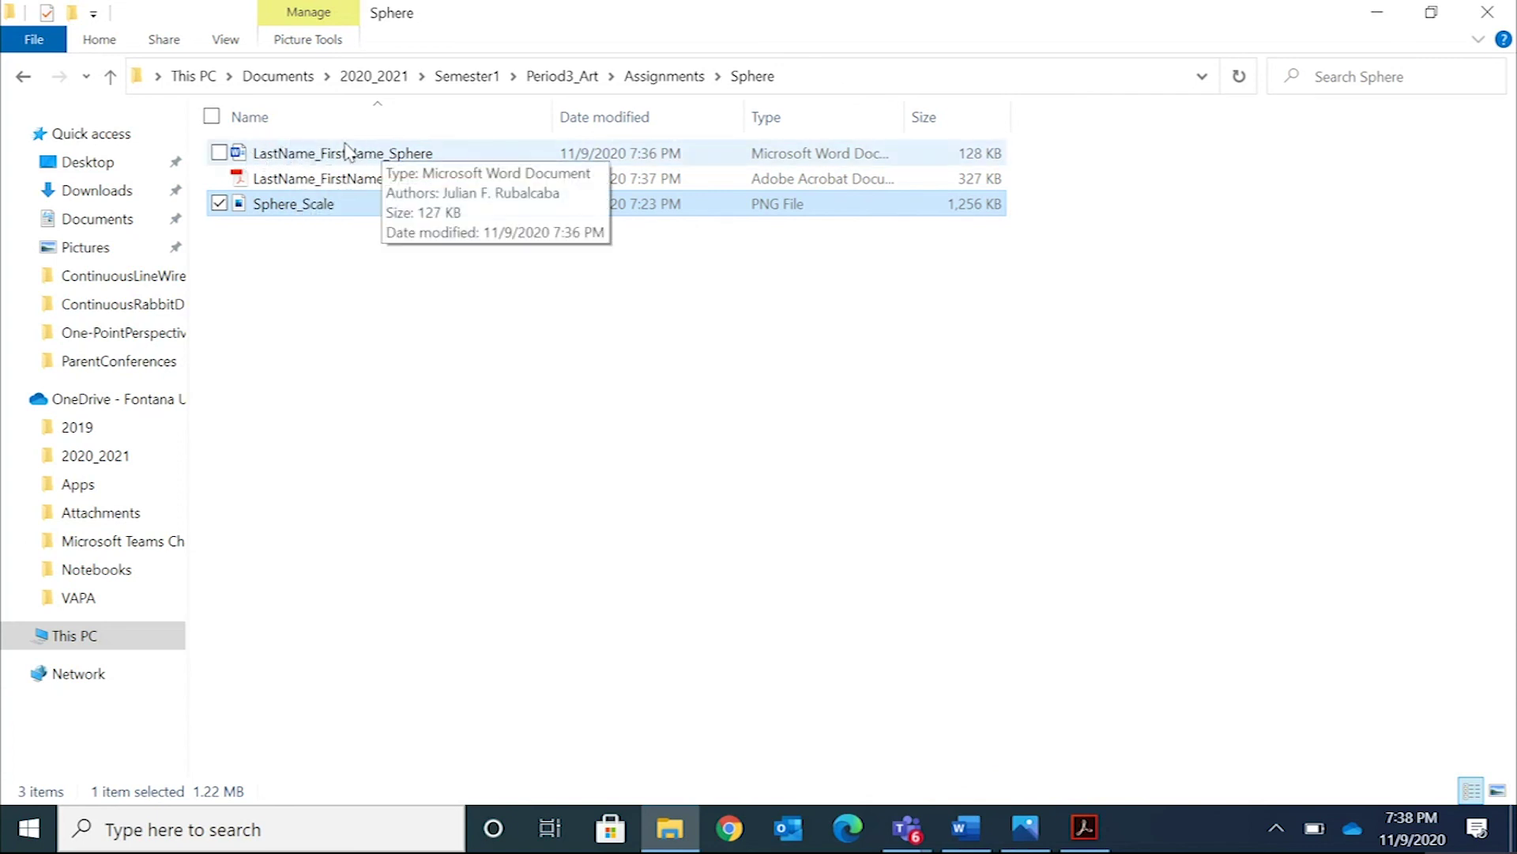
pyautogui.click(305, 182)
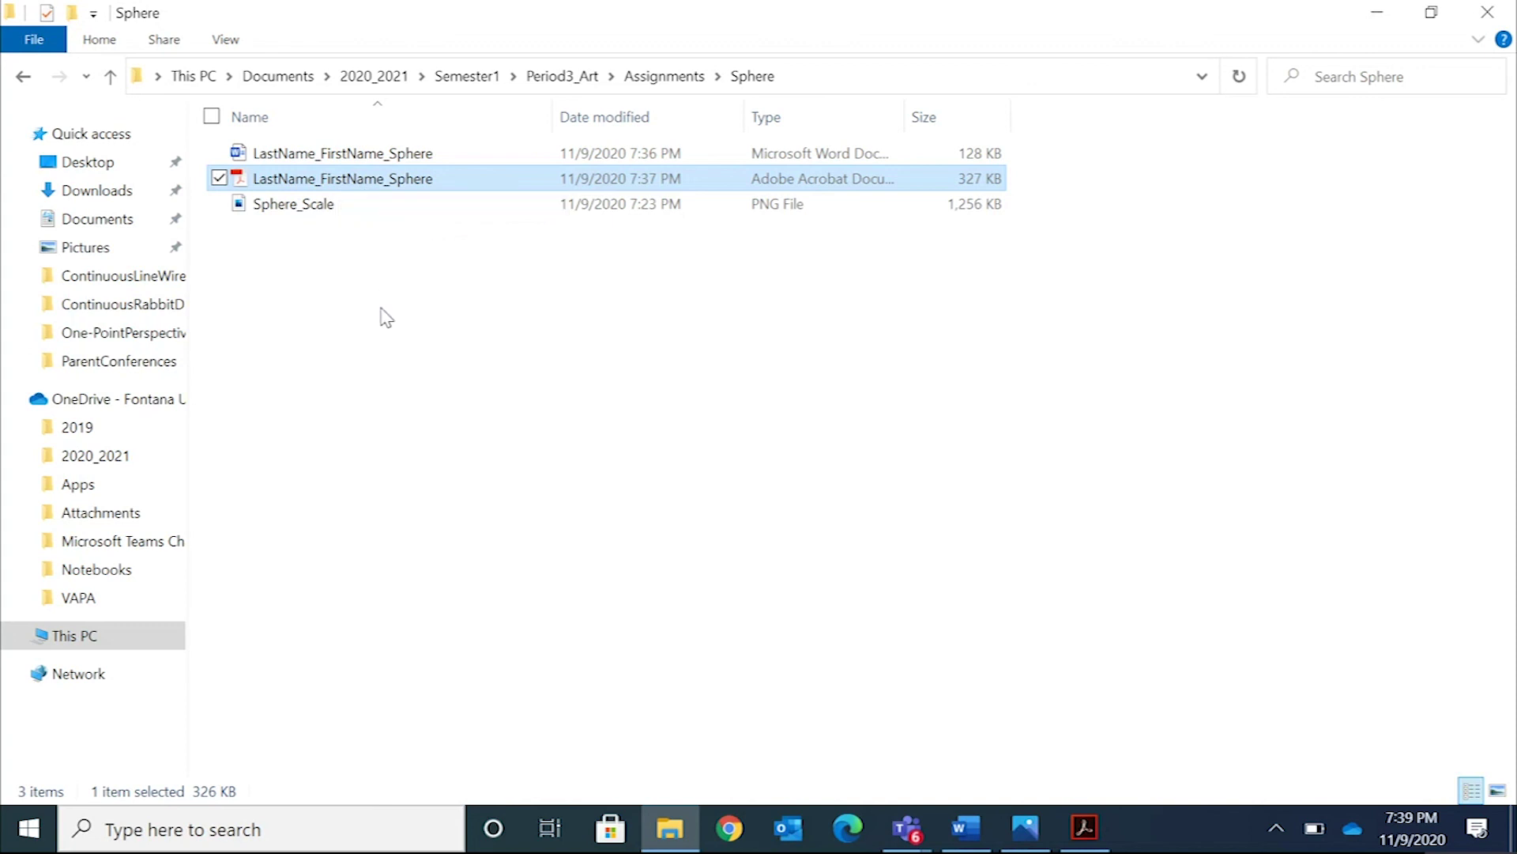
pyautogui.click(302, 153)
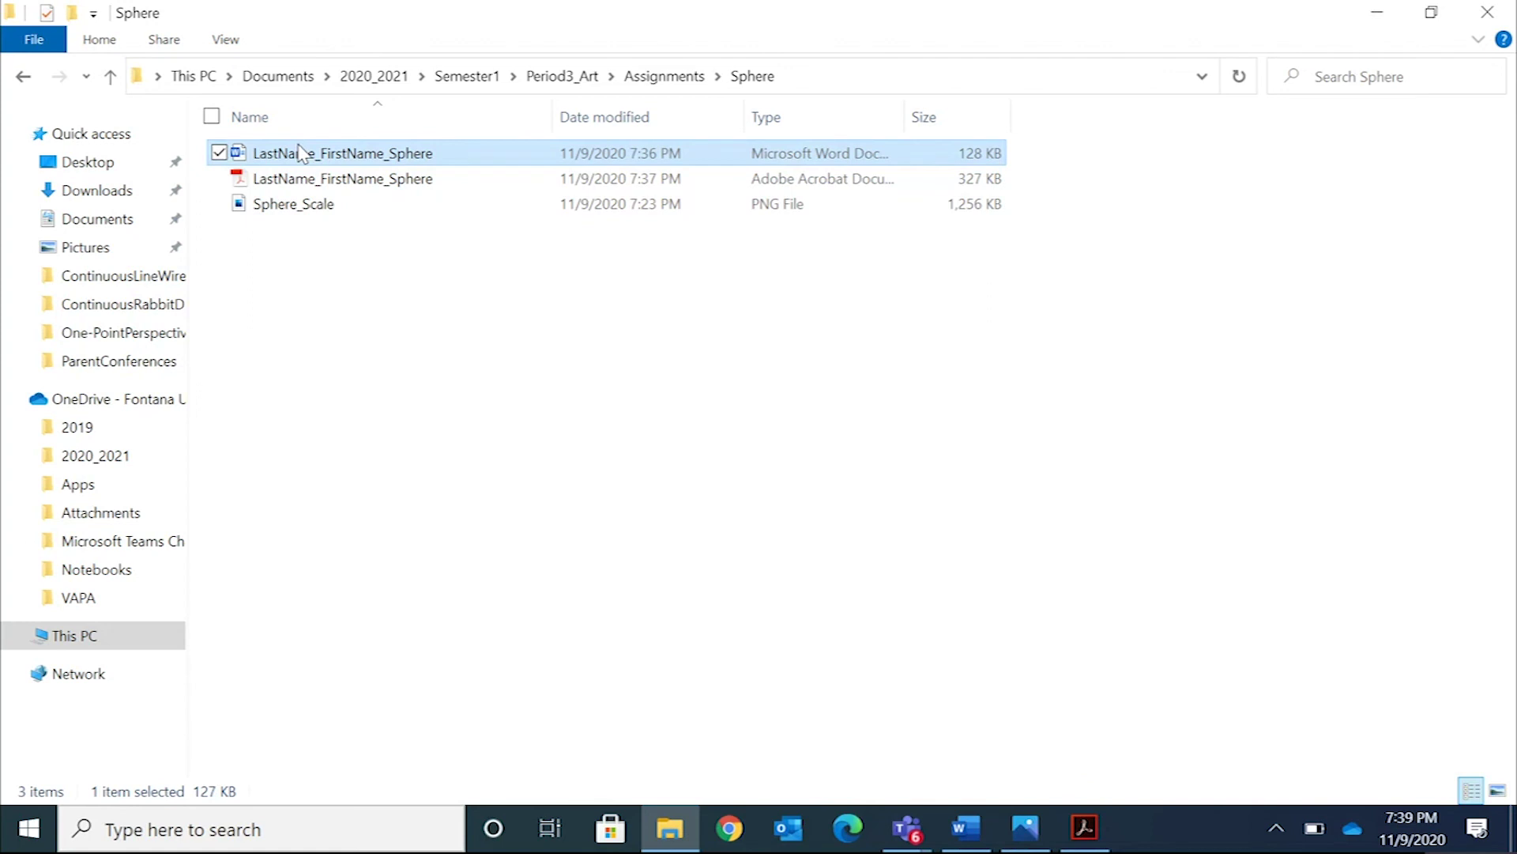